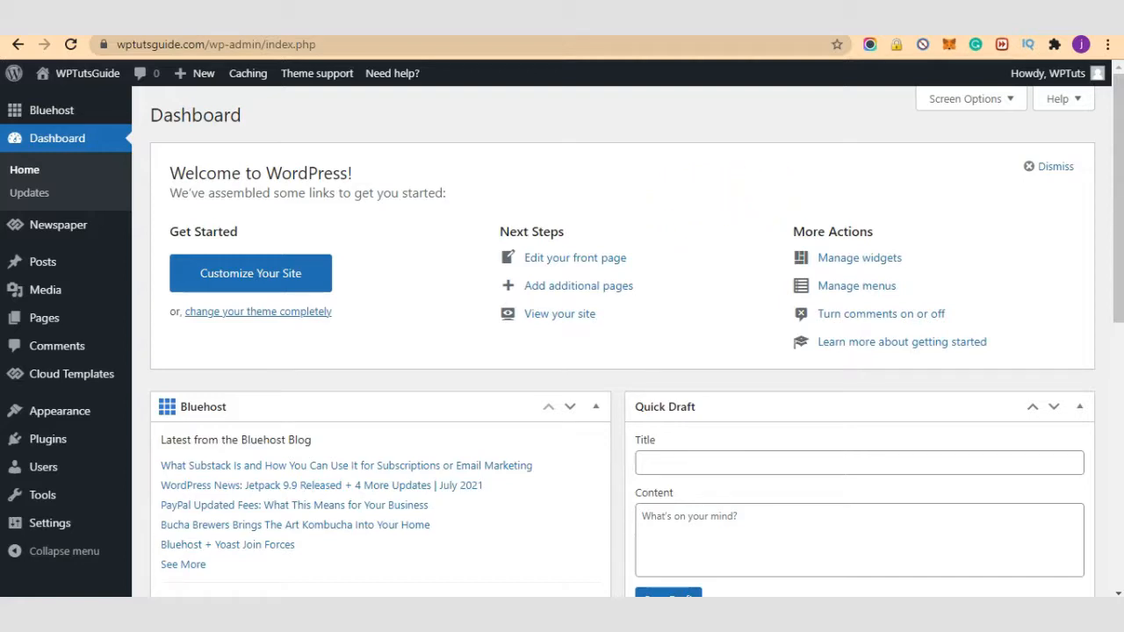
Step: Load ketodietrecipes.top/wp-admin/ in a new tab, which returns 404 Not Found
key("ctrl+t")
type("keto")
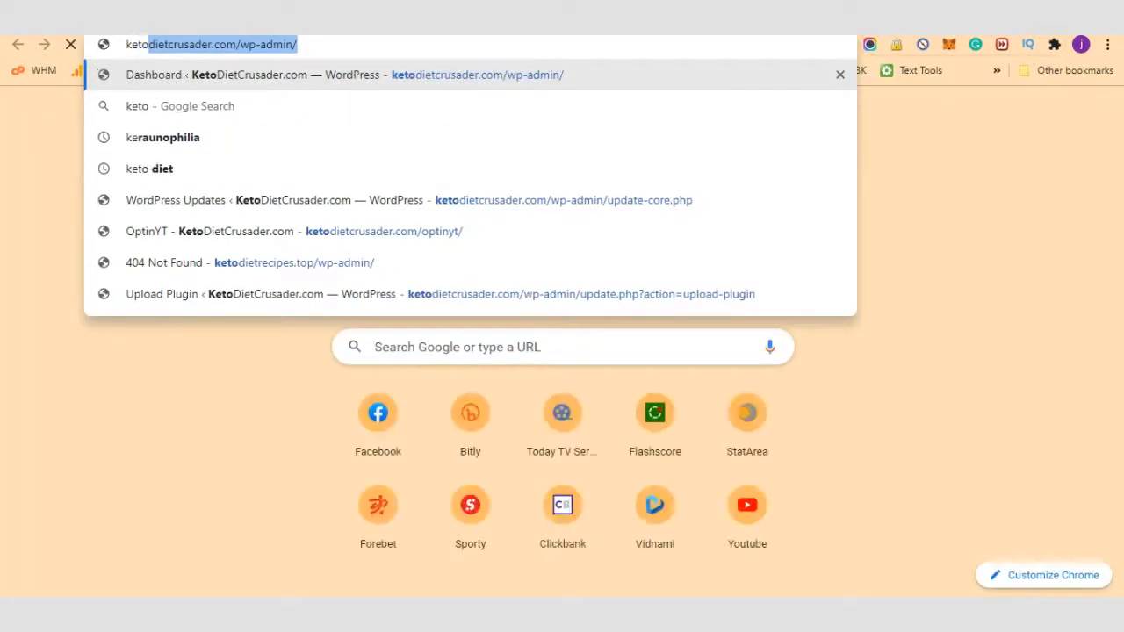
type("die")
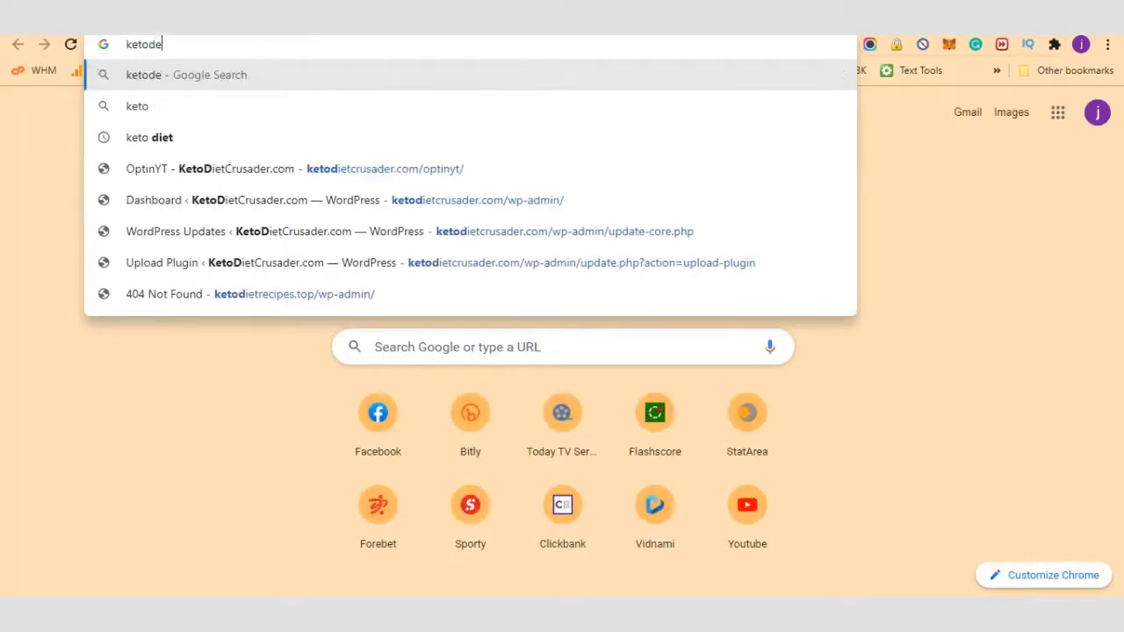
key("BackSpace")
type("ietrecipes.top/wp-admin/")
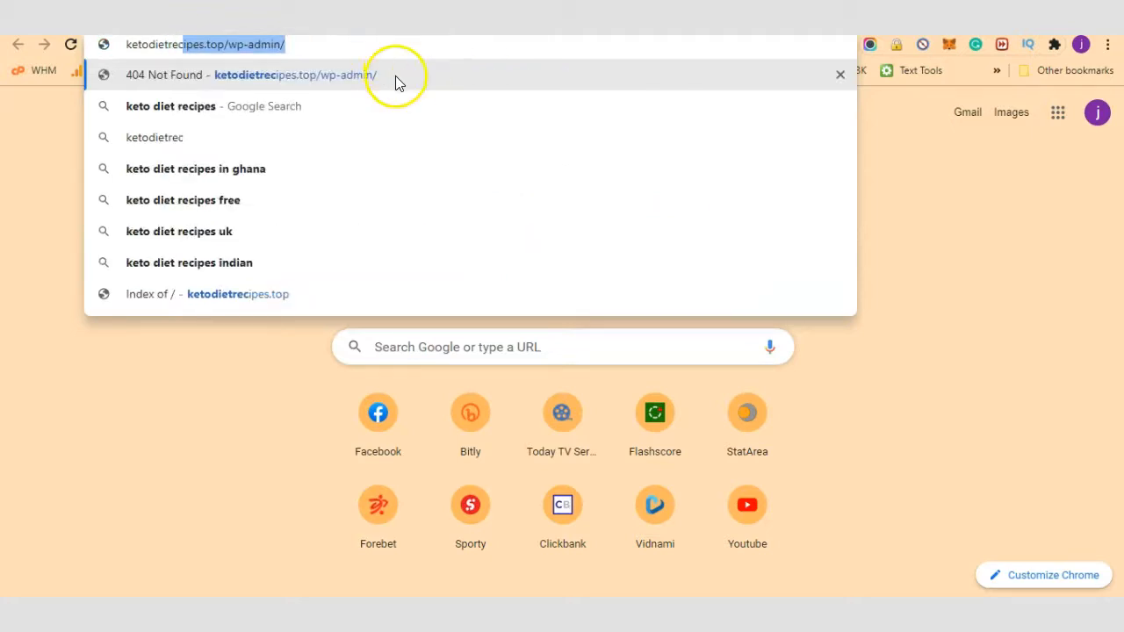
left_click(395, 75)
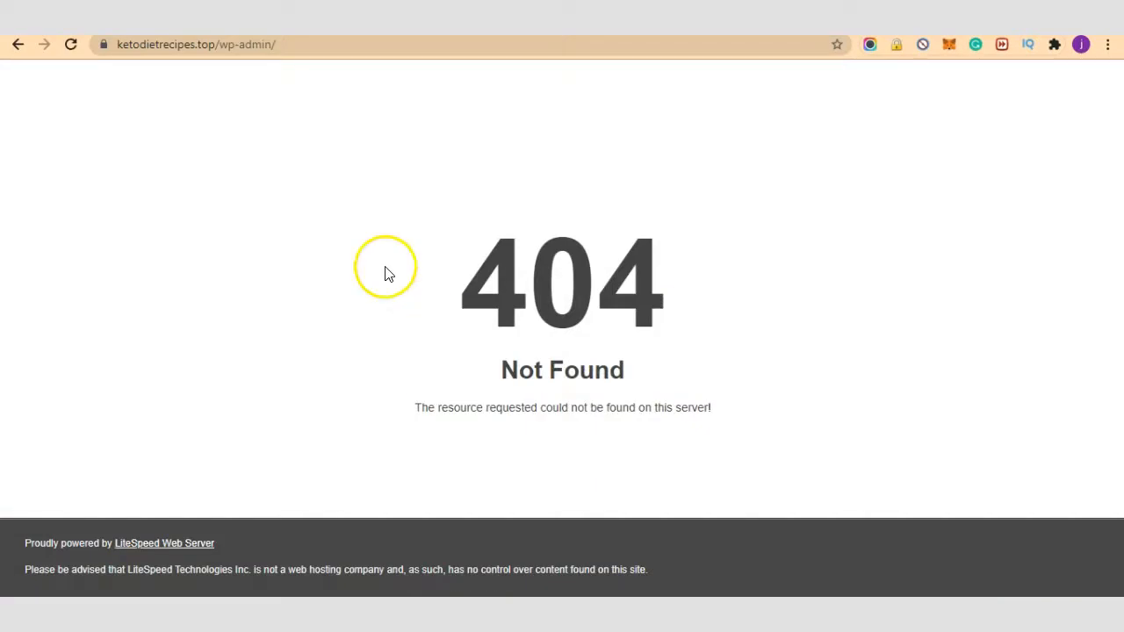
Step: Load the ketodietrecipes.top root, which shows only an index listing
left_click_drag(215, 45, 360, 44)
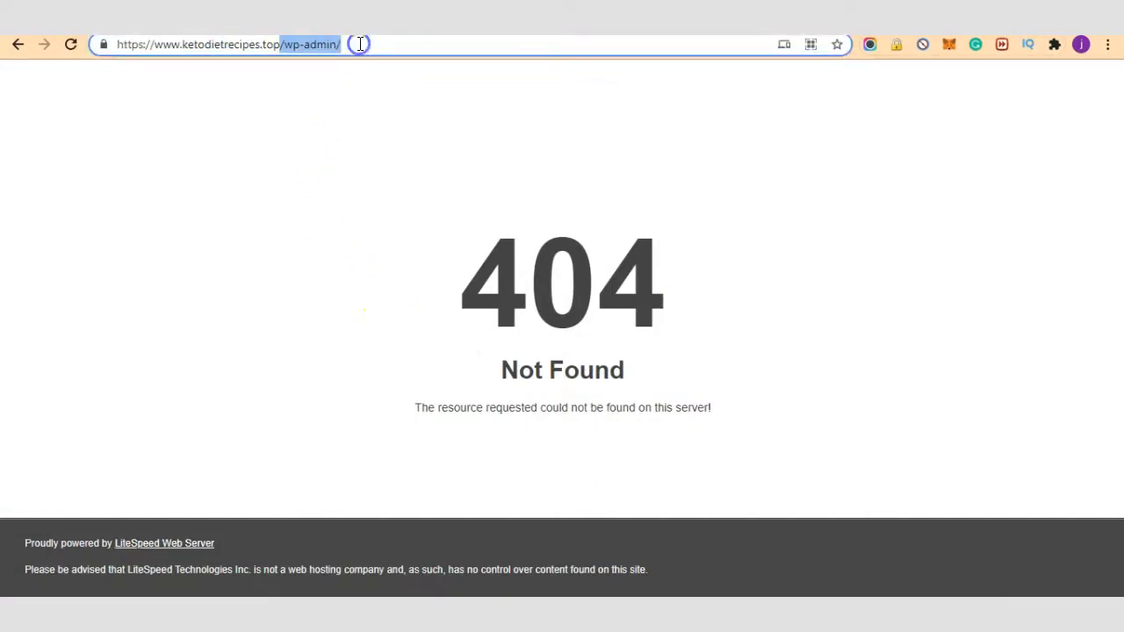
key("BackSpace")
key("Return")
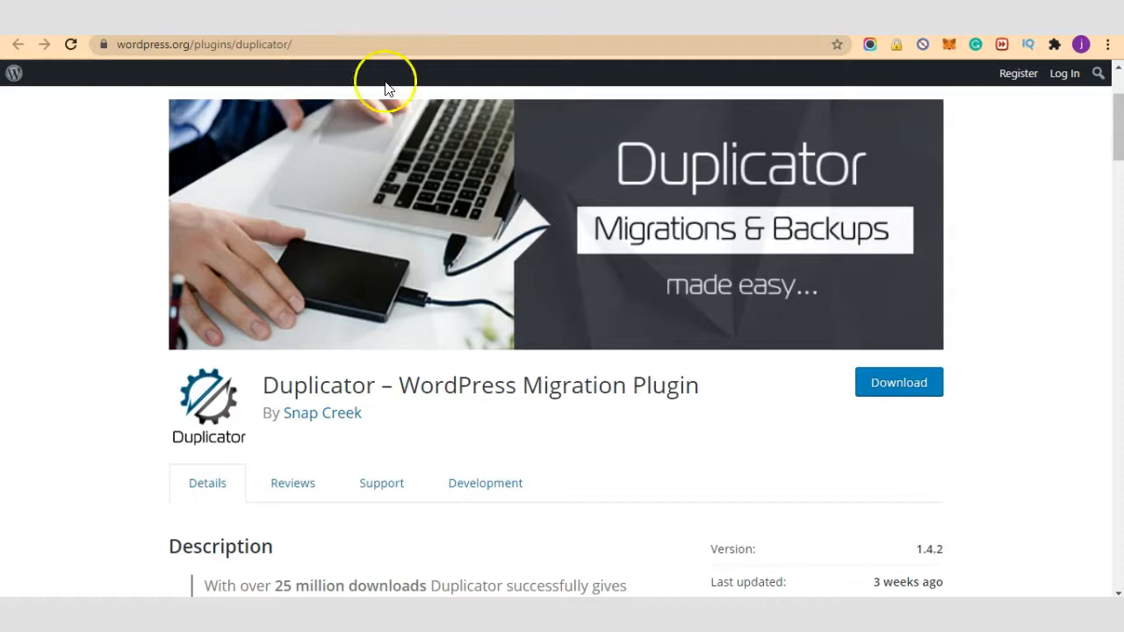
Step: Switch from the Duplicator plugin page to the Bluehost tab
left_click(360, 36)
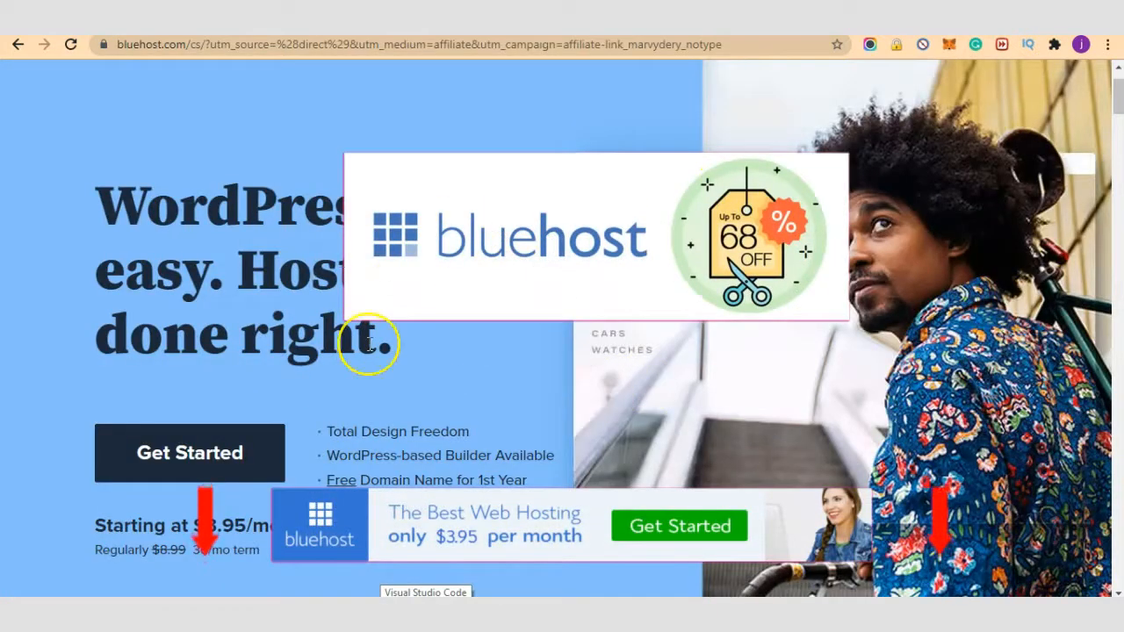
Step: Open Bluehost's Get Started pricing and review the Basic, Plus, Choice Plus and Pro plans
scroll(369, 333, "down", 2)
scroll(369, 346, "up", 3)
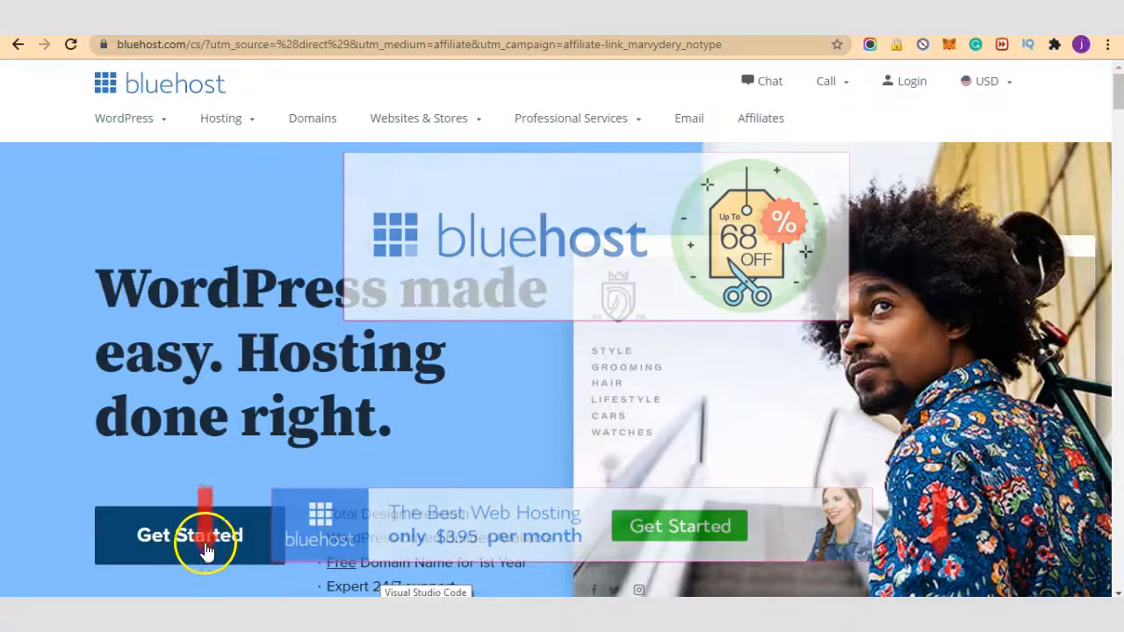
left_click(195, 539)
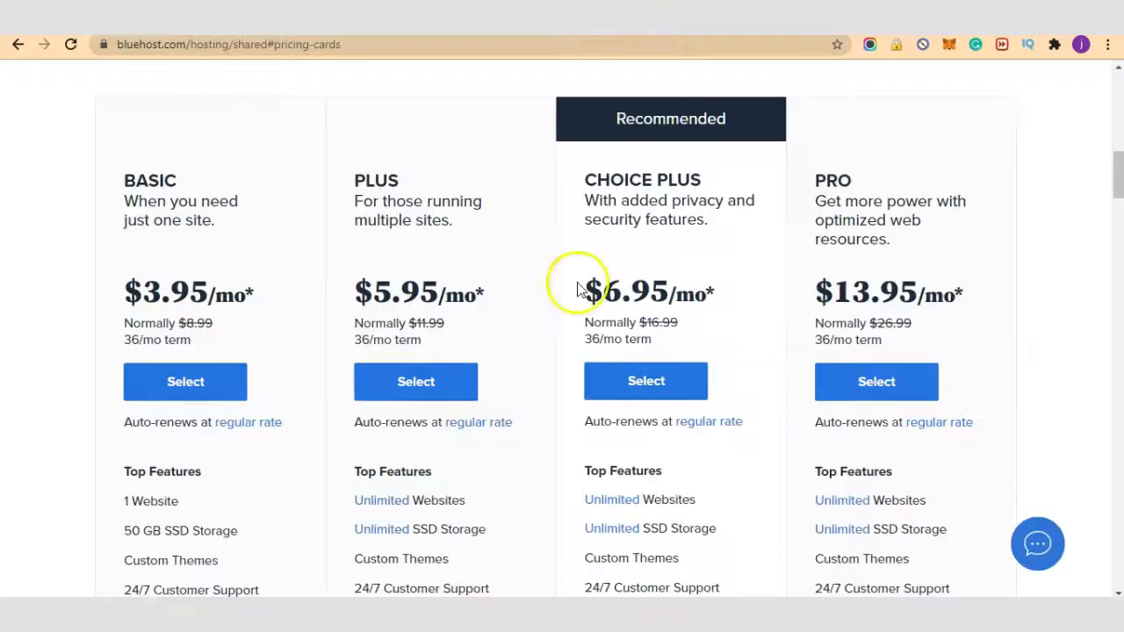
scroll(532, 359, "up", 2)
scroll(510, 346, "down", 3)
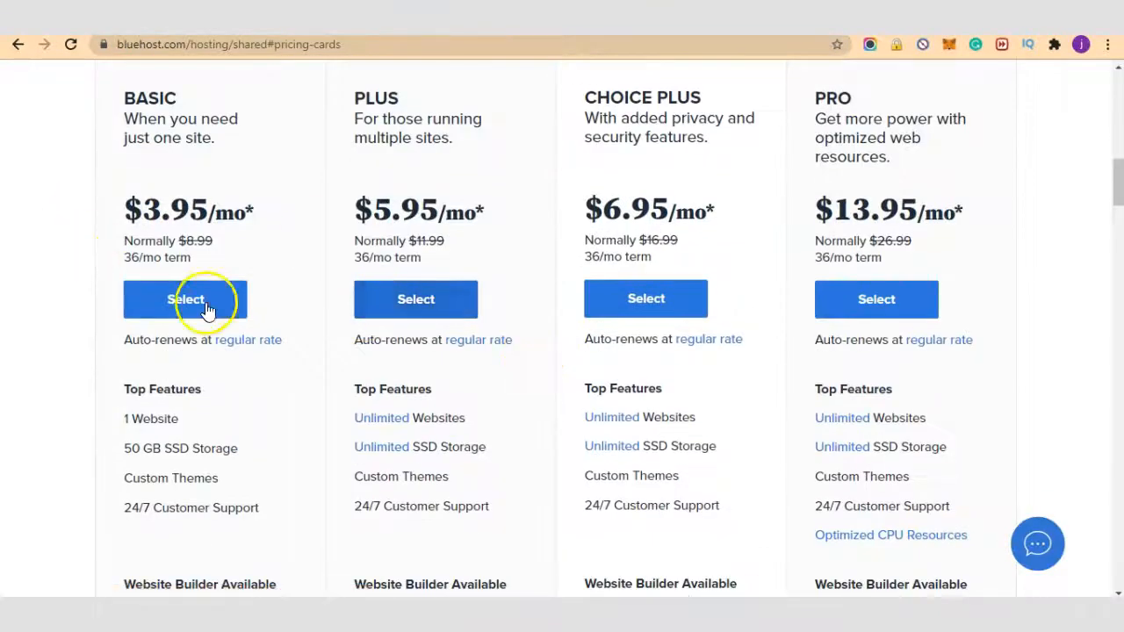
scroll(808, 306, "down", 1)
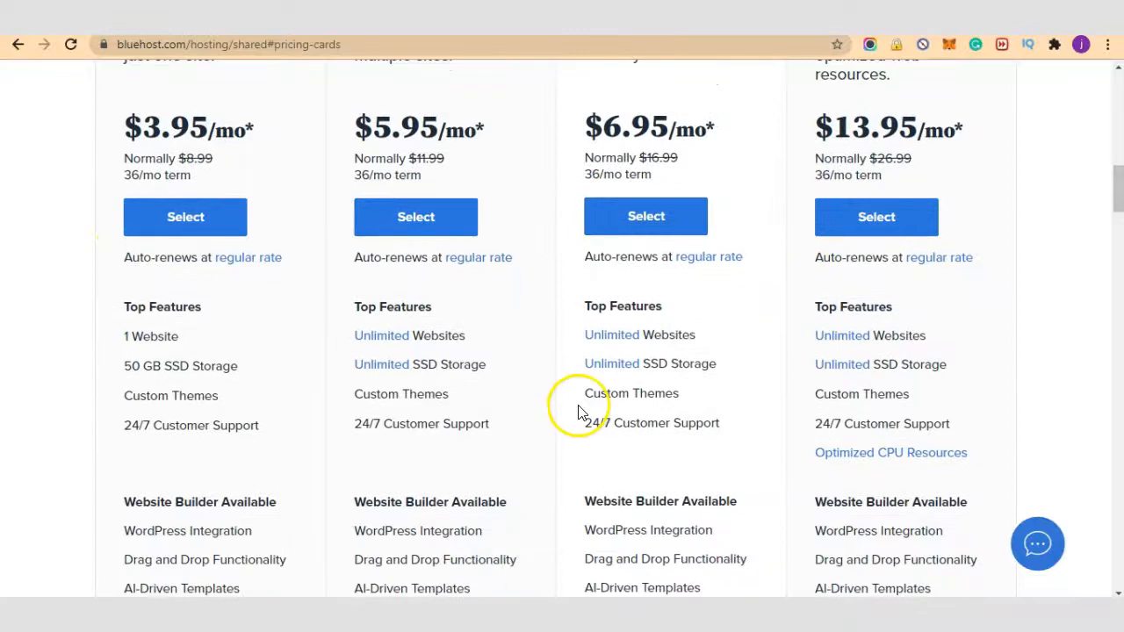
scroll(579, 413, "up", 2)
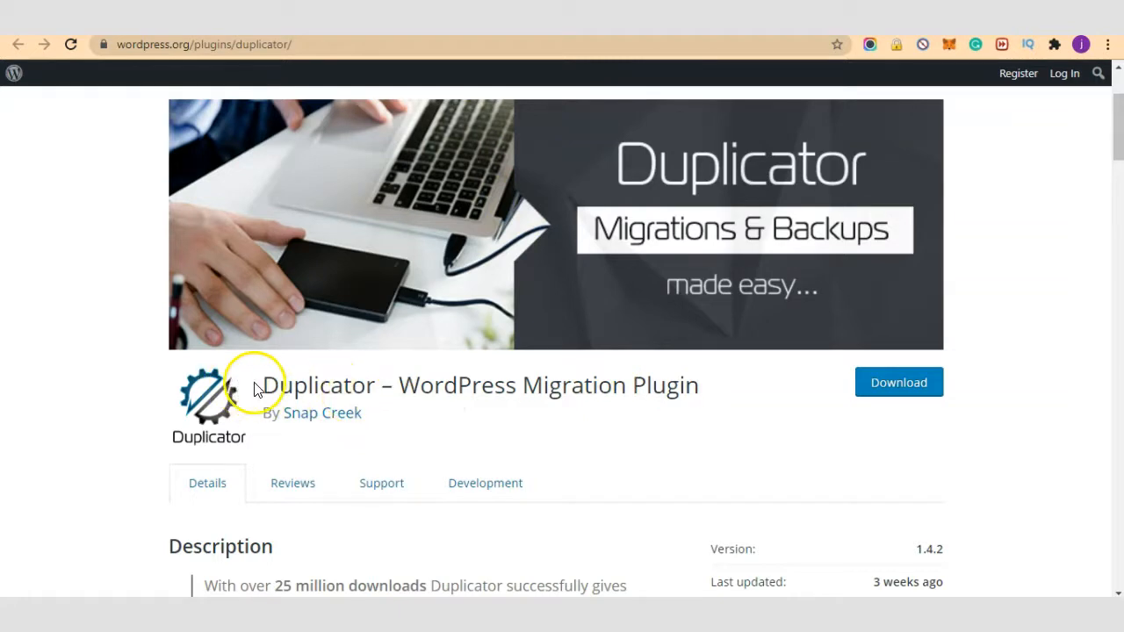
Step: Copy the name 'Duplicator' from the plugin title and go to Plugins > Add New
left_click_drag(263, 386, 373, 382)
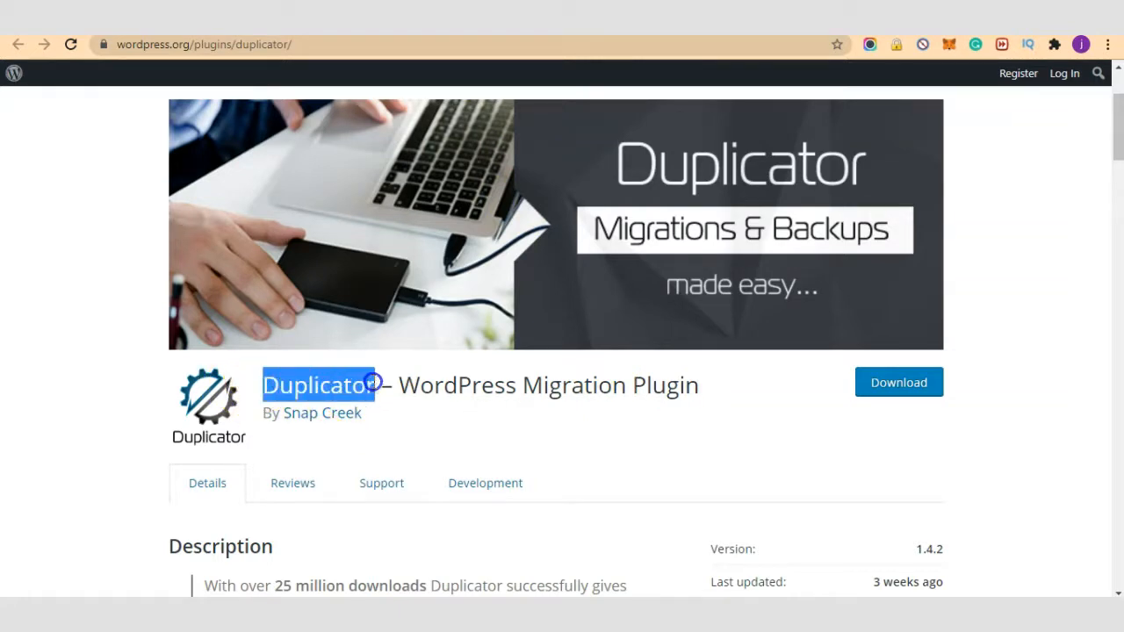
right_click(373, 383)
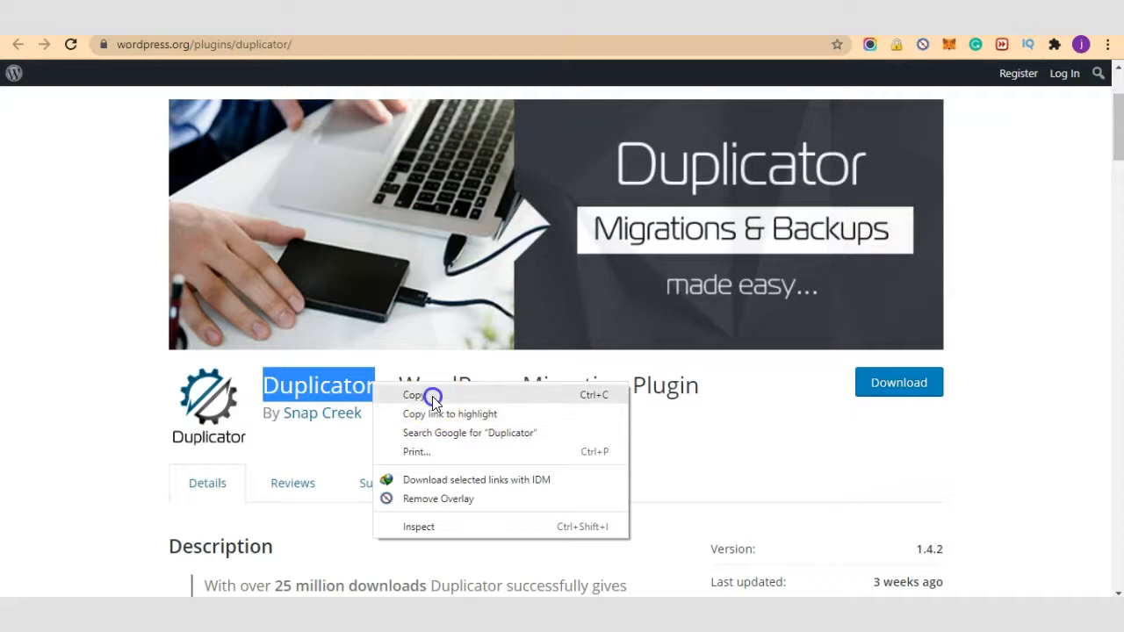
left_click(415, 395)
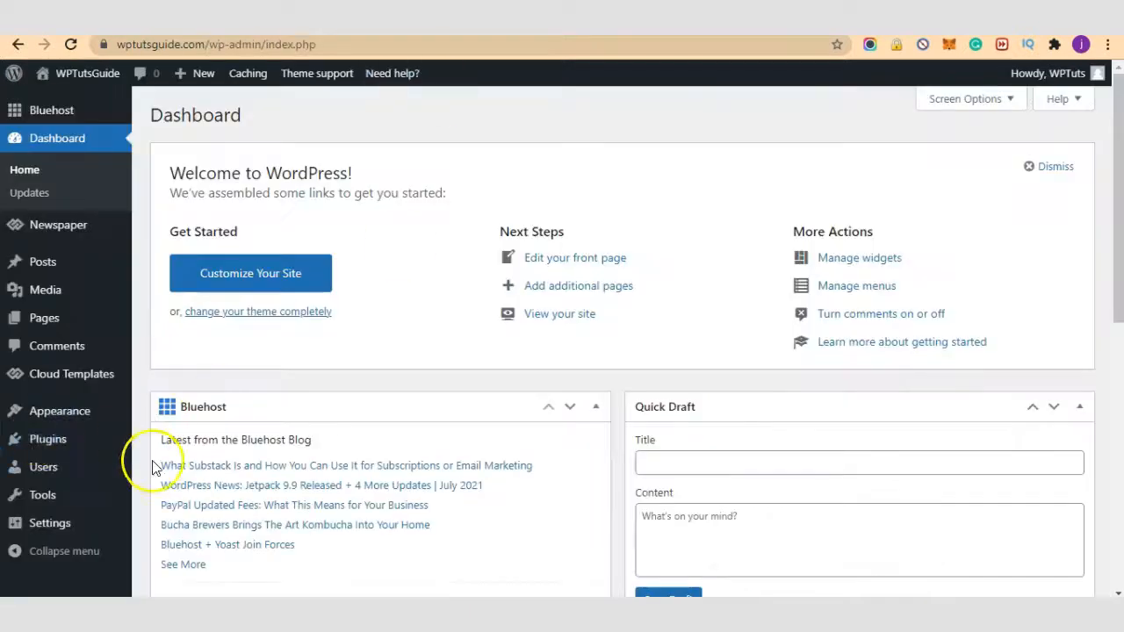
mouse_move(50, 450)
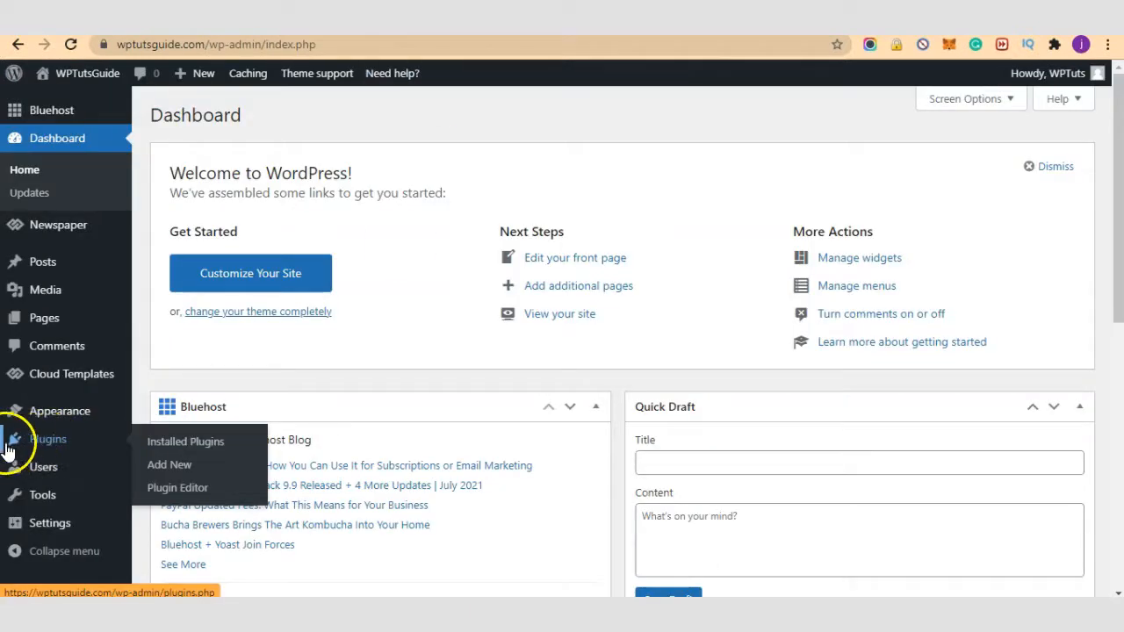
left_click(191, 465)
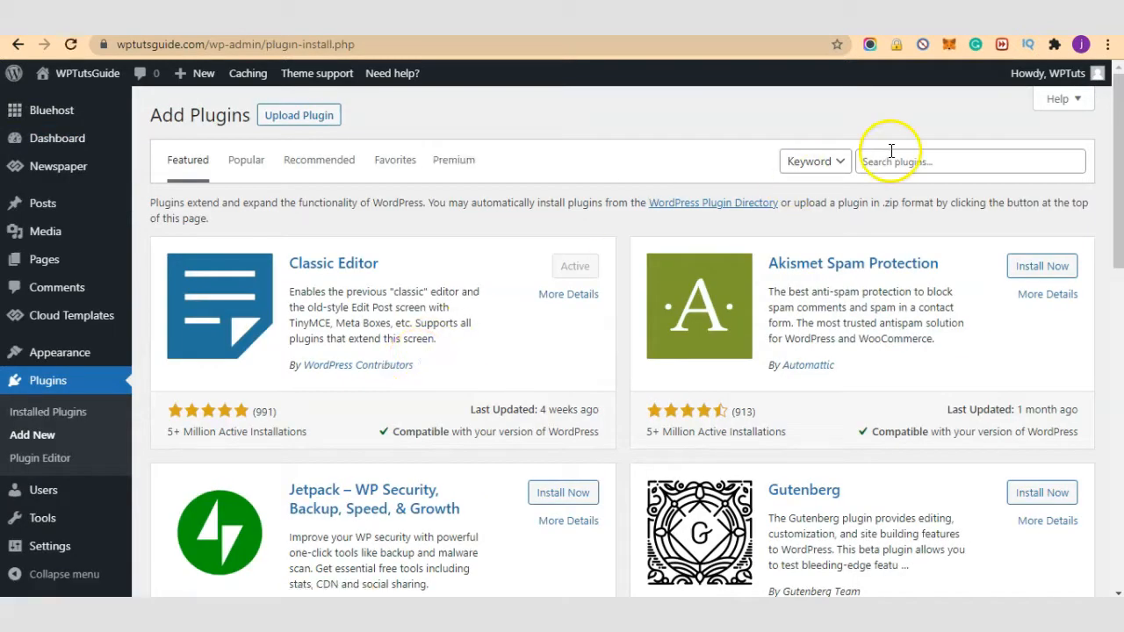
Step: Search plugins for 'Duplicator', then install and activate Duplicator 1.4.2
left_click(891, 151)
type("Duplicator")
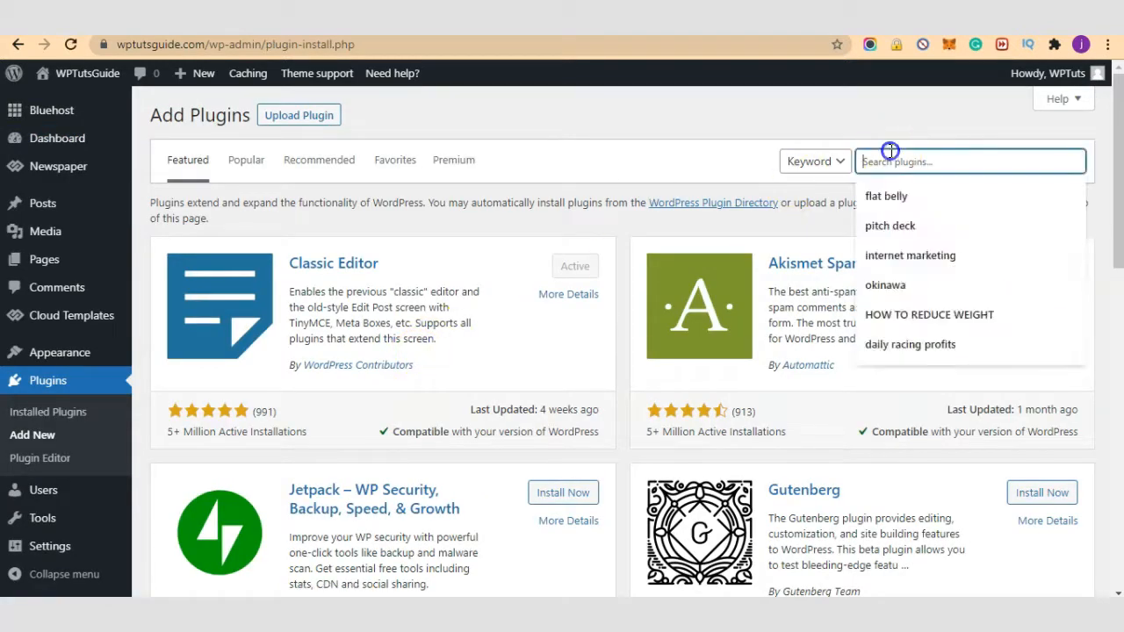
key("Return")
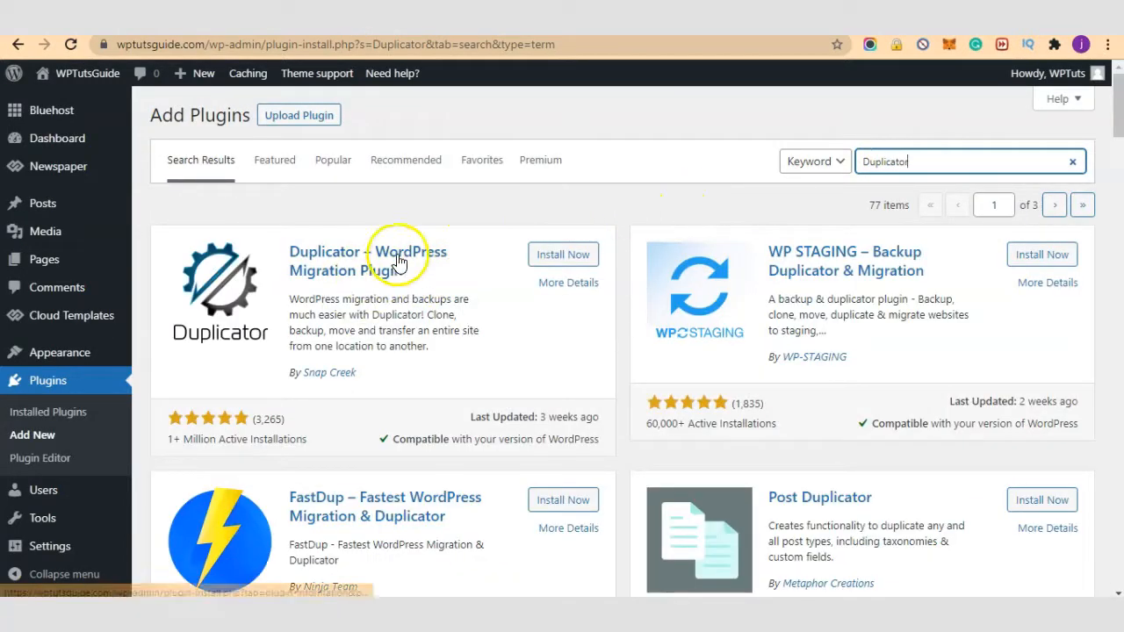
left_click(541, 263)
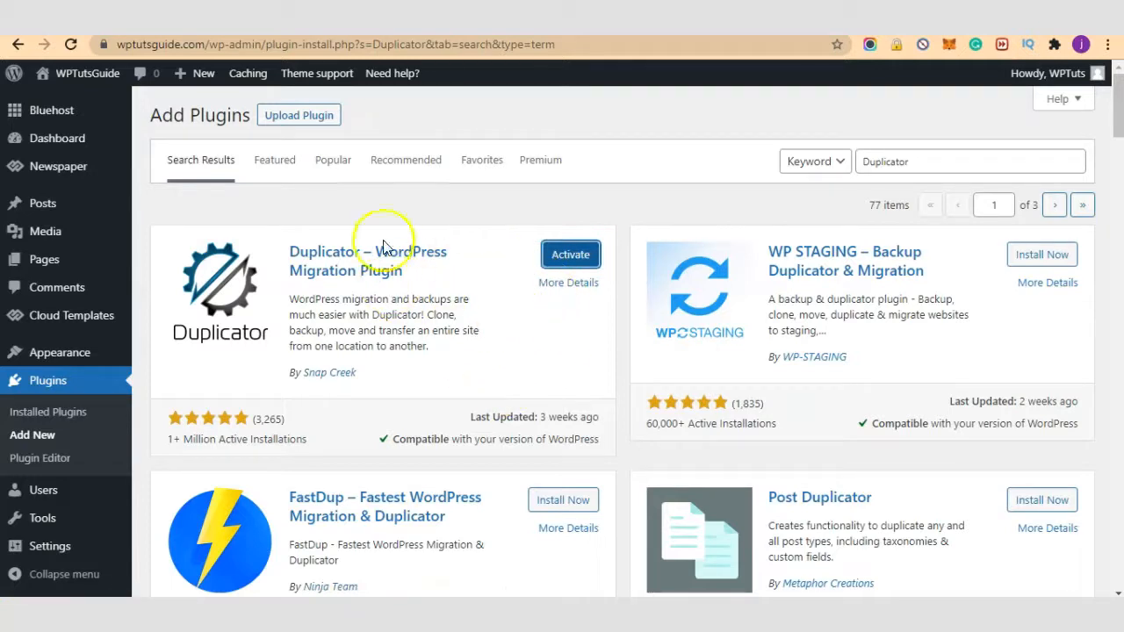
left_click(564, 262)
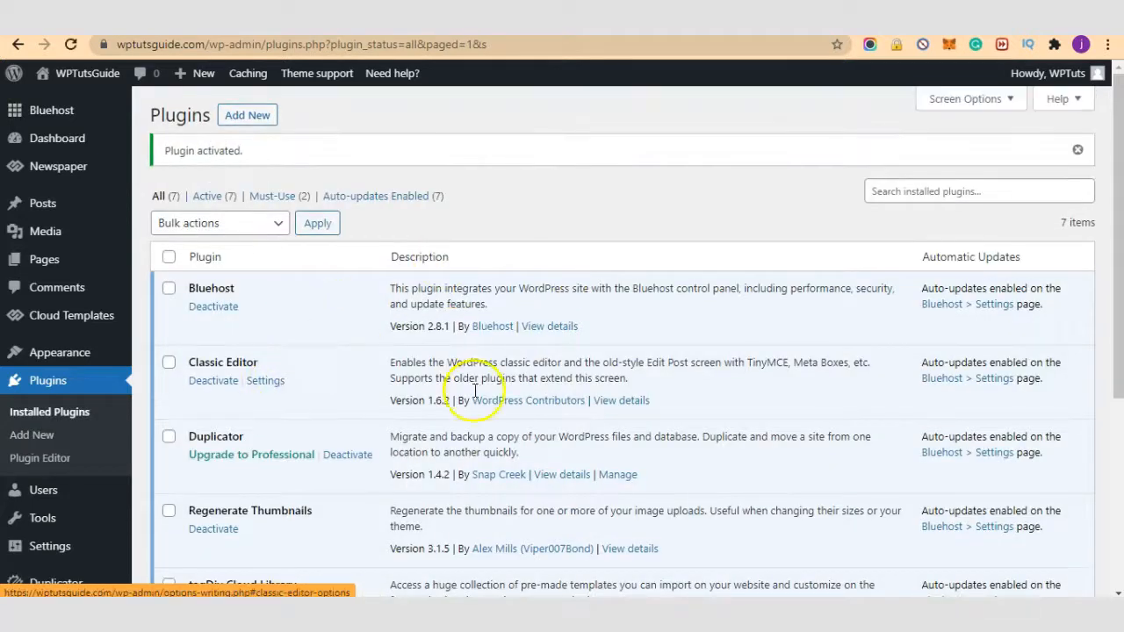
Step: Open Duplicator's Packages » All page from the admin sidebar
scroll(485, 324, "down", 2)
mouse_move(71, 555)
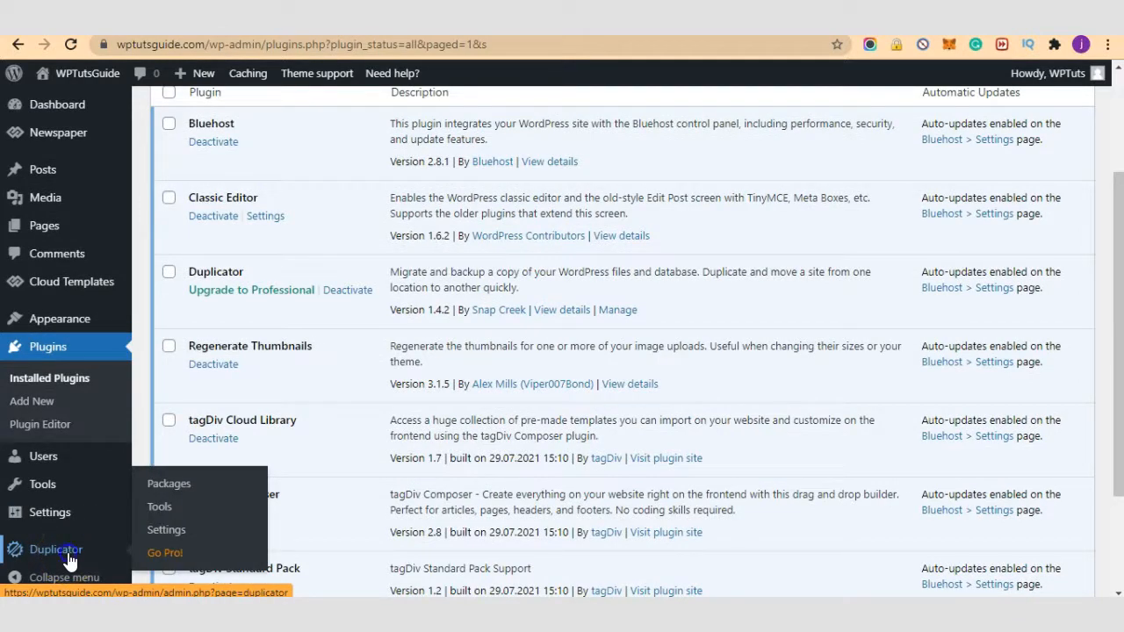
left_click(68, 553)
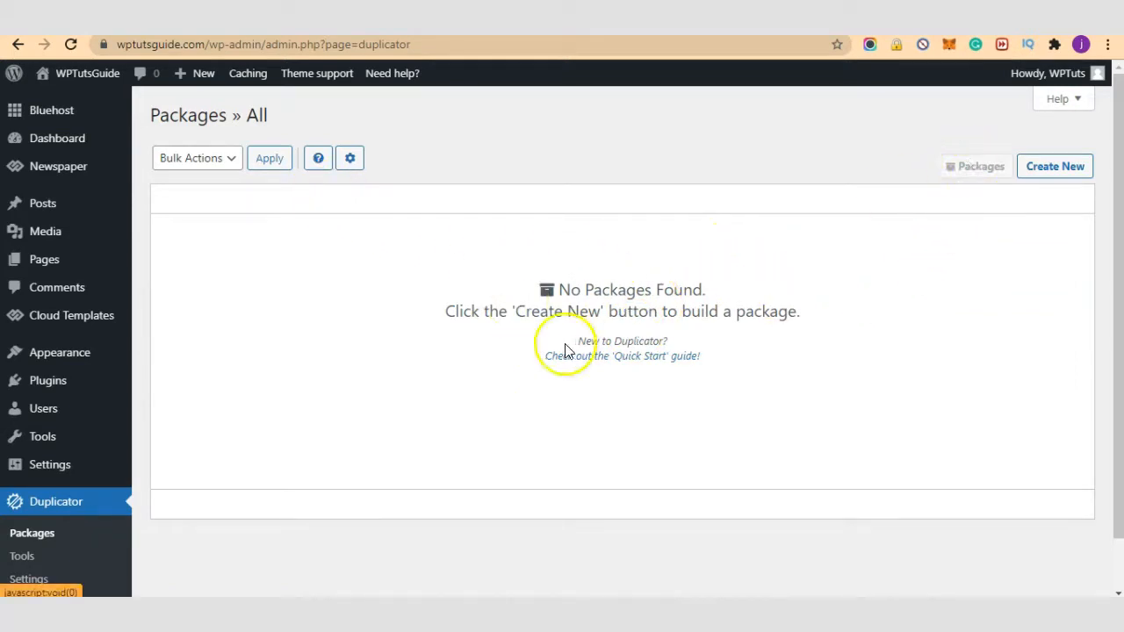
Step: Create a new Duplicator package and replace its default name with wptutsguidetoketo
scroll(878, 316, "down", 1)
scroll(852, 326, "up", 1)
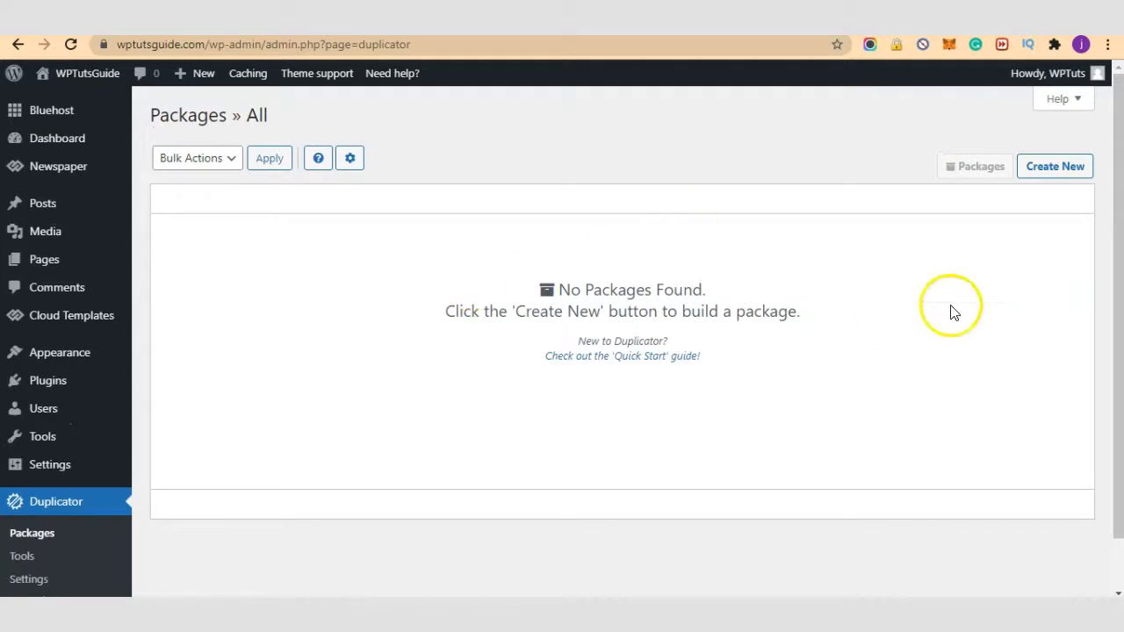
left_click(1073, 167)
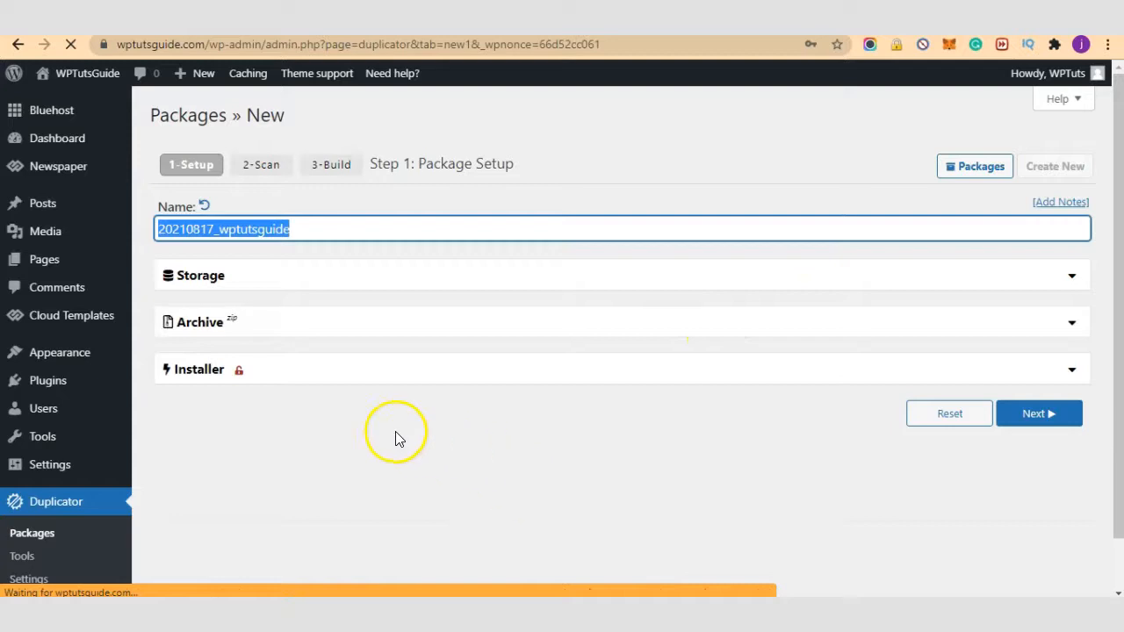
double_click(307, 233)
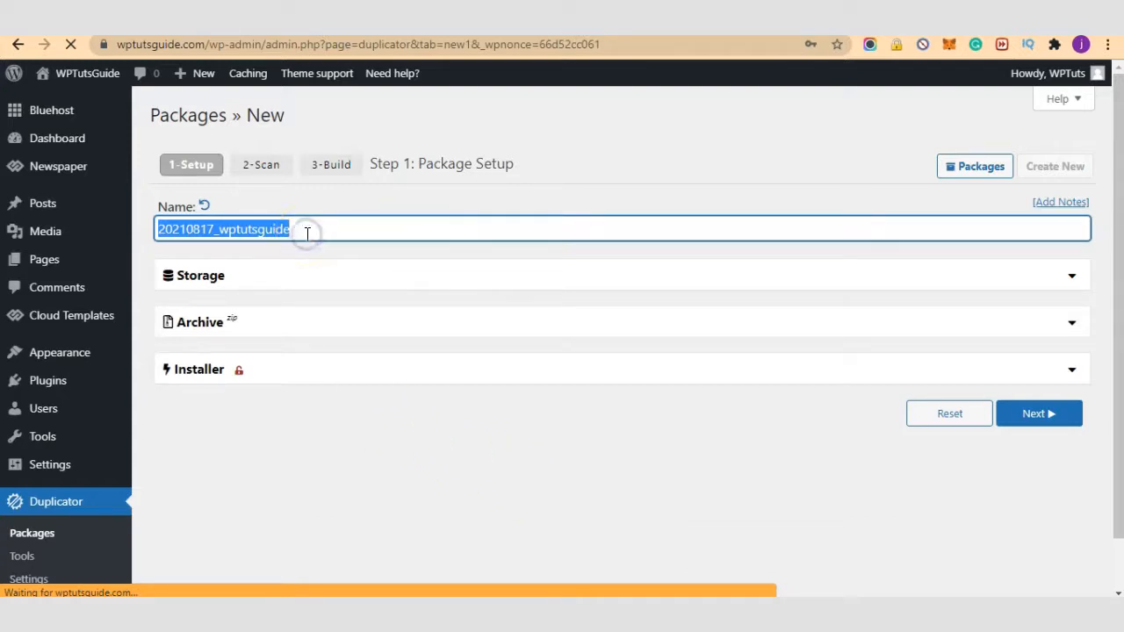
type("wptut")
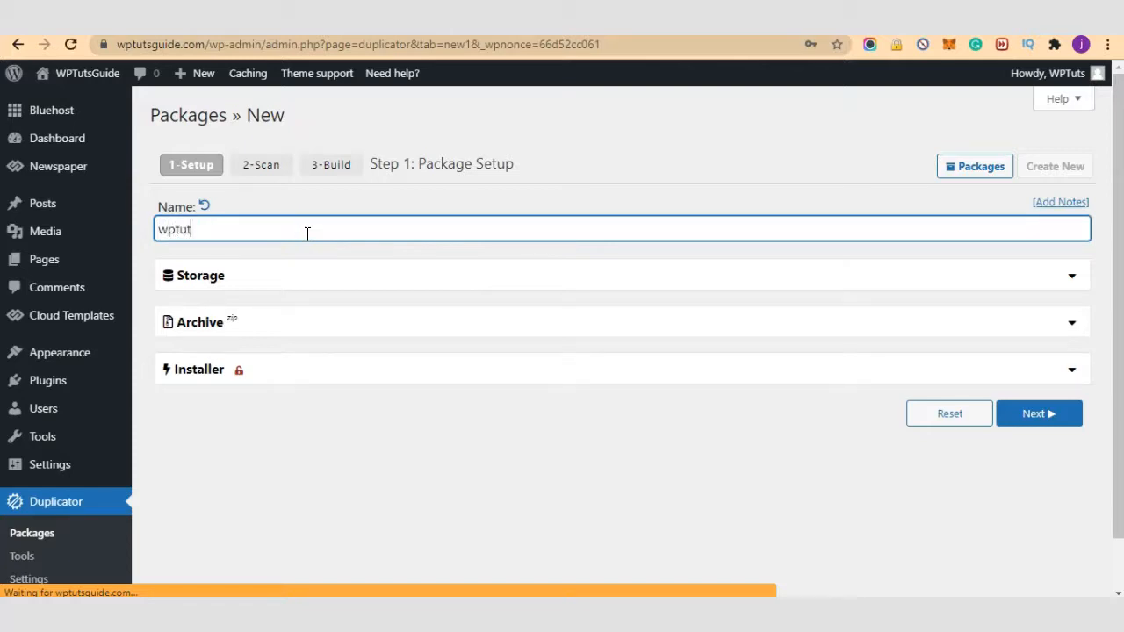
type("sguidetoketo")
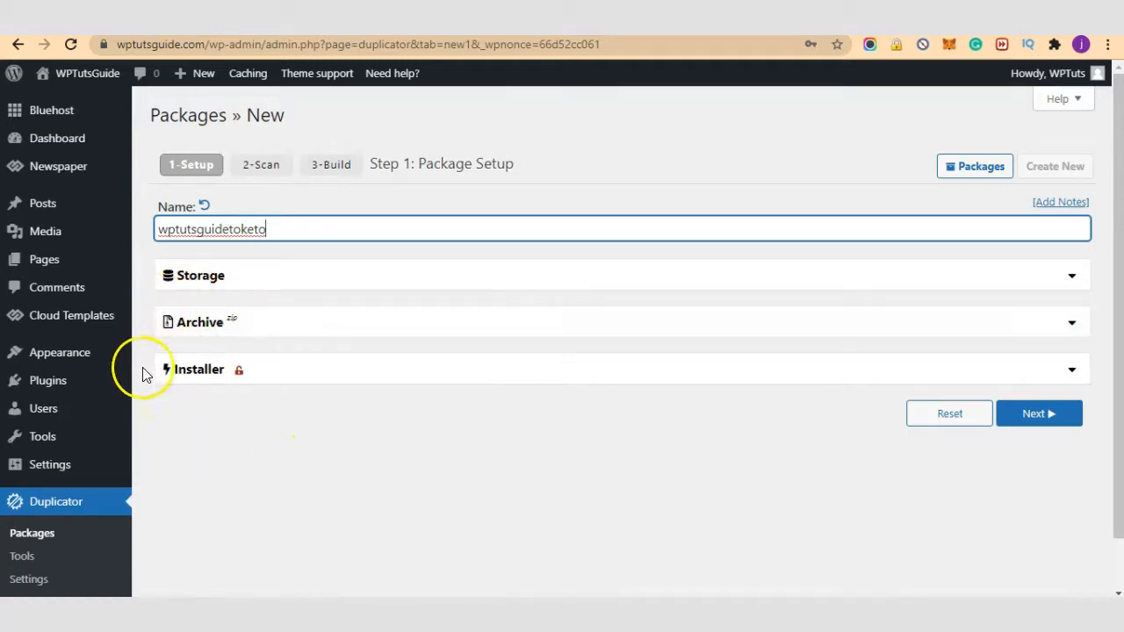
Step: Run the site scan for the wptutsguidetoketo package, then build the package archive
left_click(1024, 422)
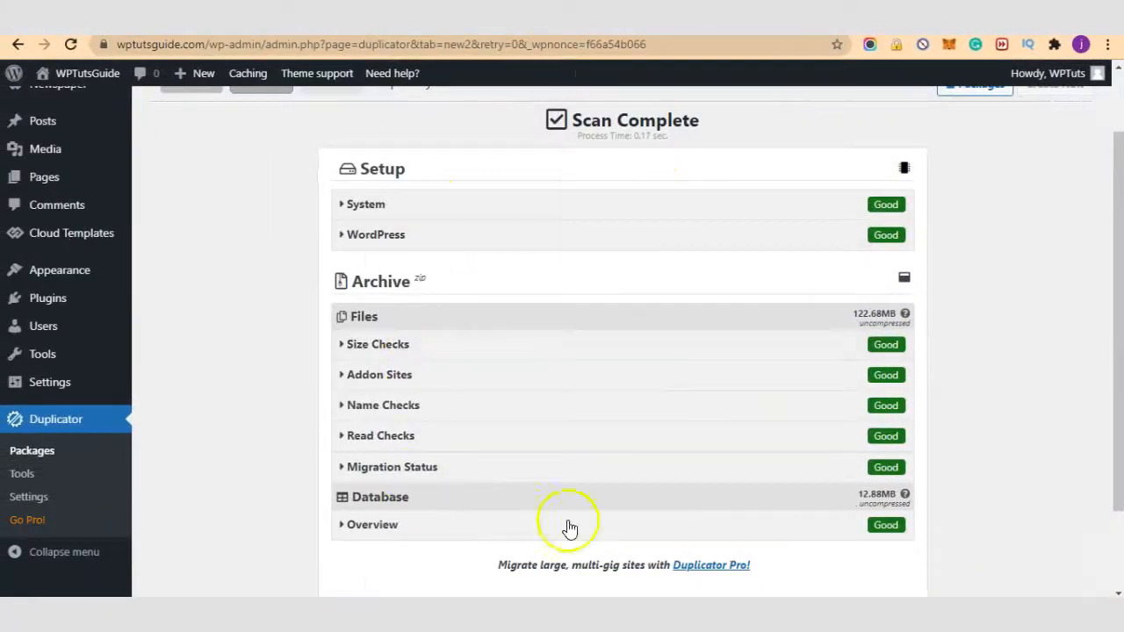
scroll(965, 356, "down", 2)
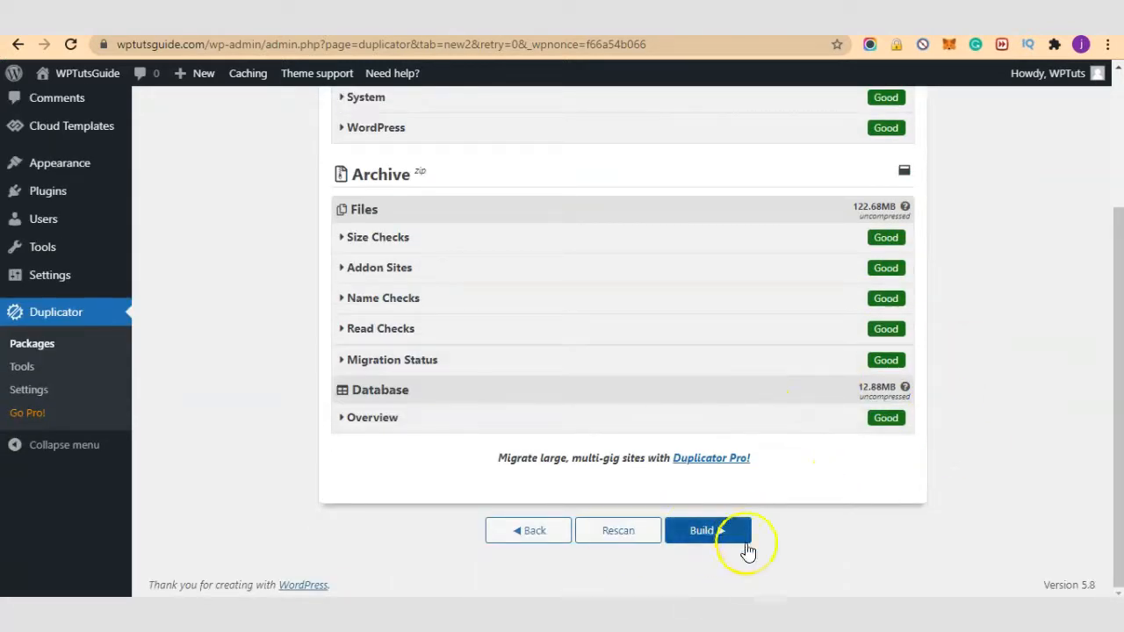
left_click(708, 531)
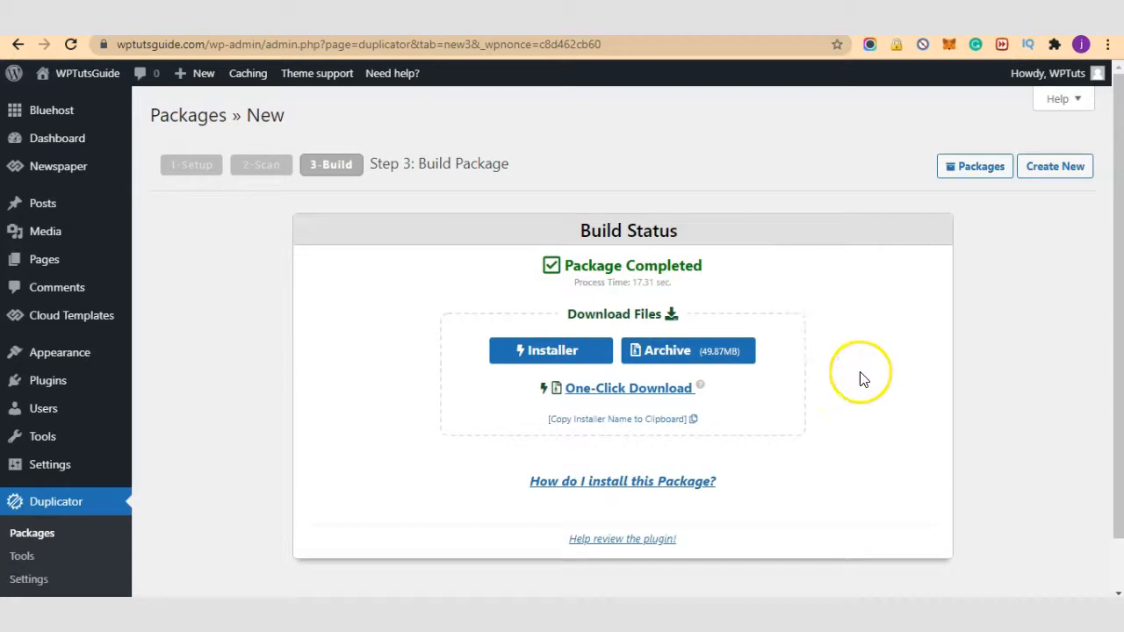
scroll(838, 425, "down", 1)
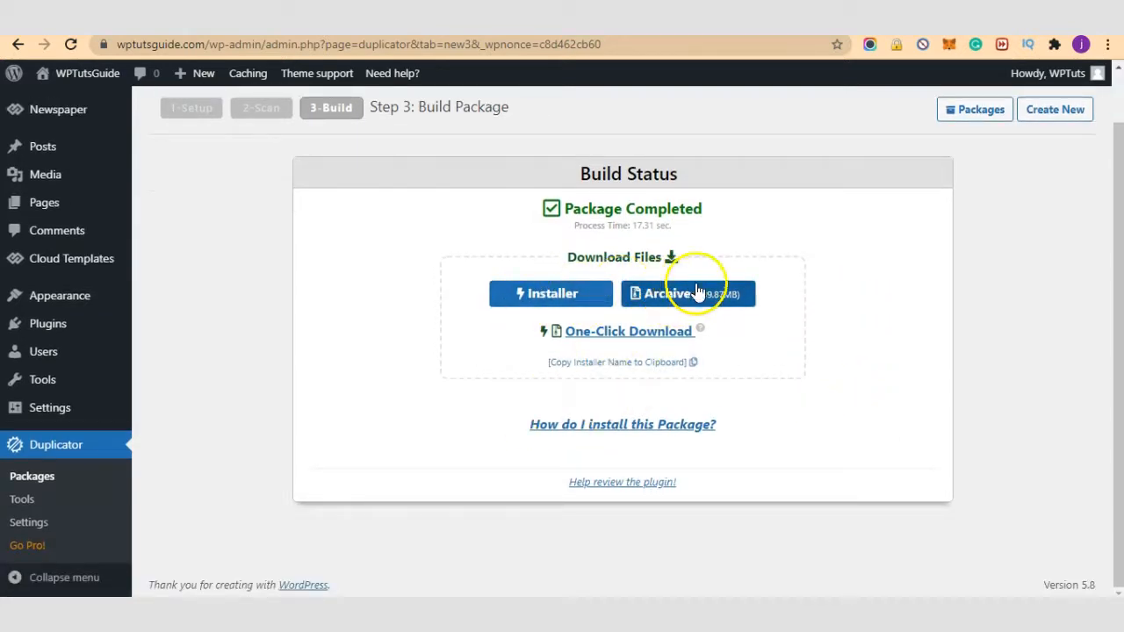
Step: Download the 49.8 MB package archive to the COMPRESSED folder, cancelling the extra save prompts
left_click(633, 338)
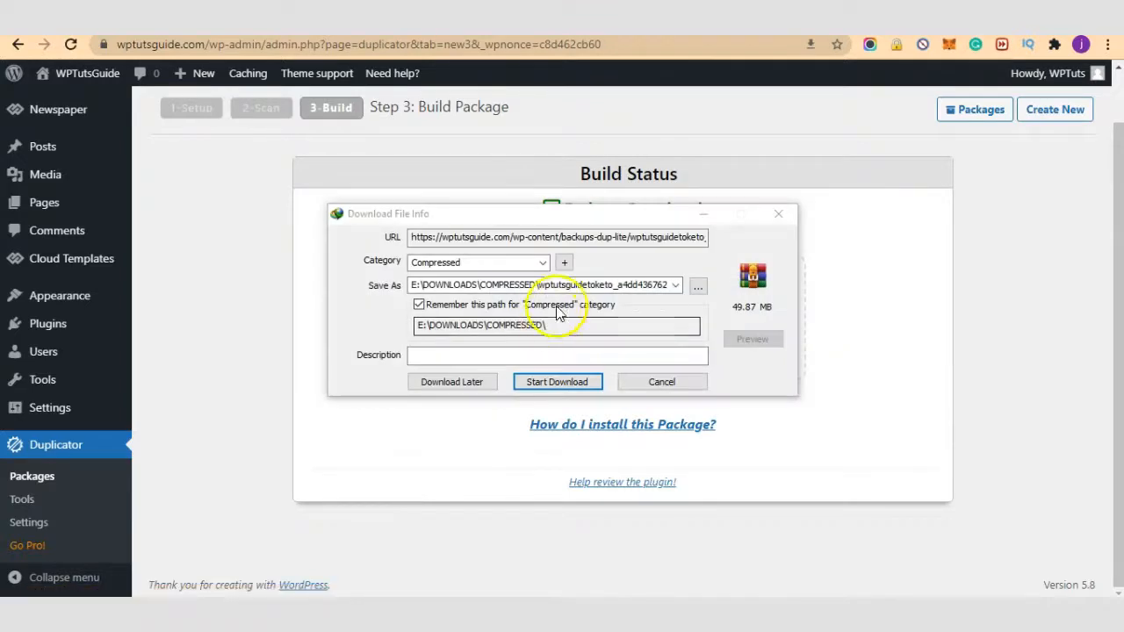
left_click(698, 285)
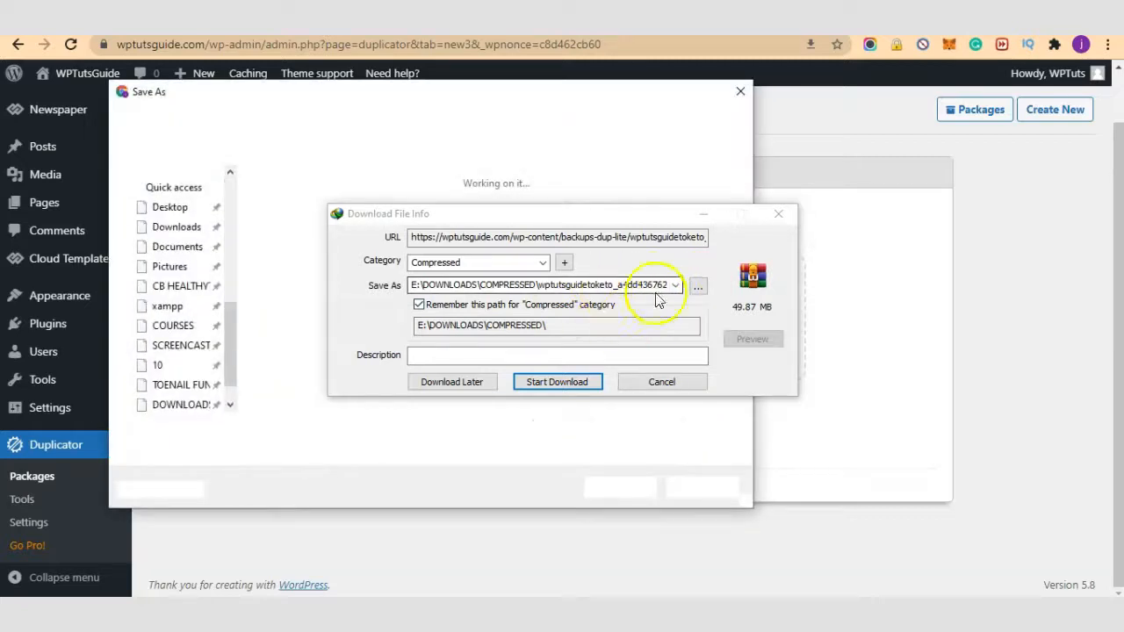
left_click(572, 384)
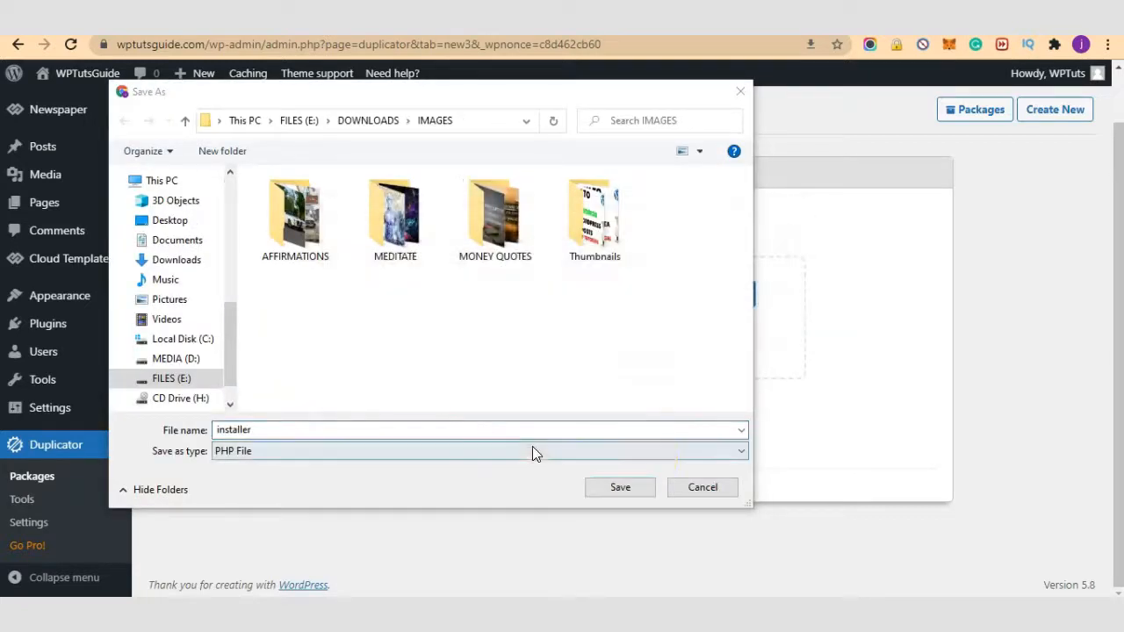
left_click(707, 489)
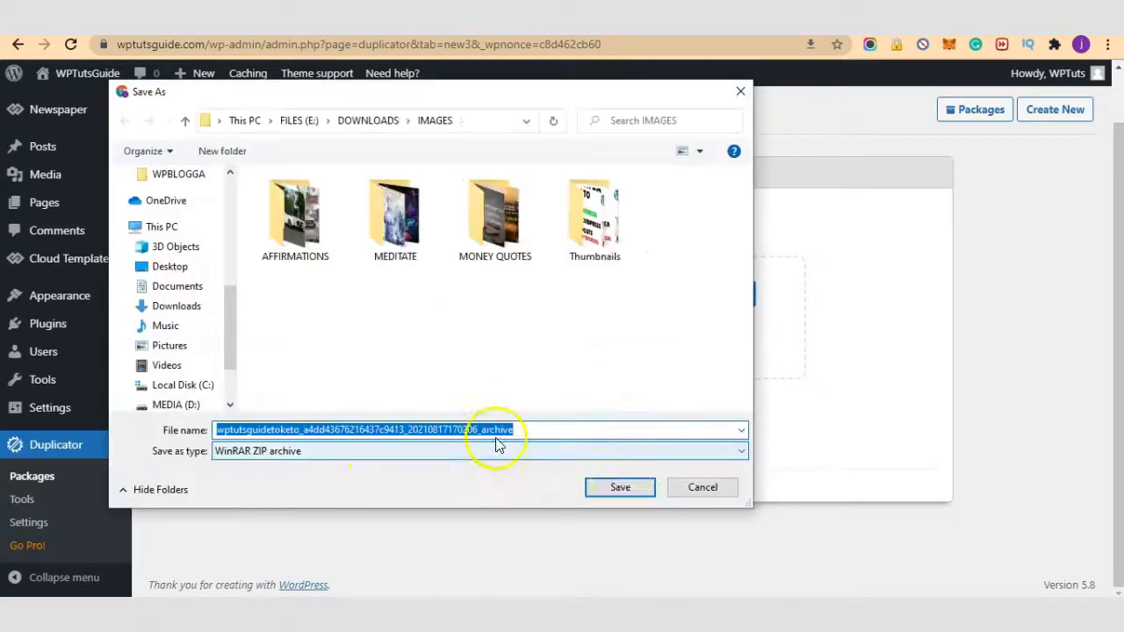
left_click(689, 496)
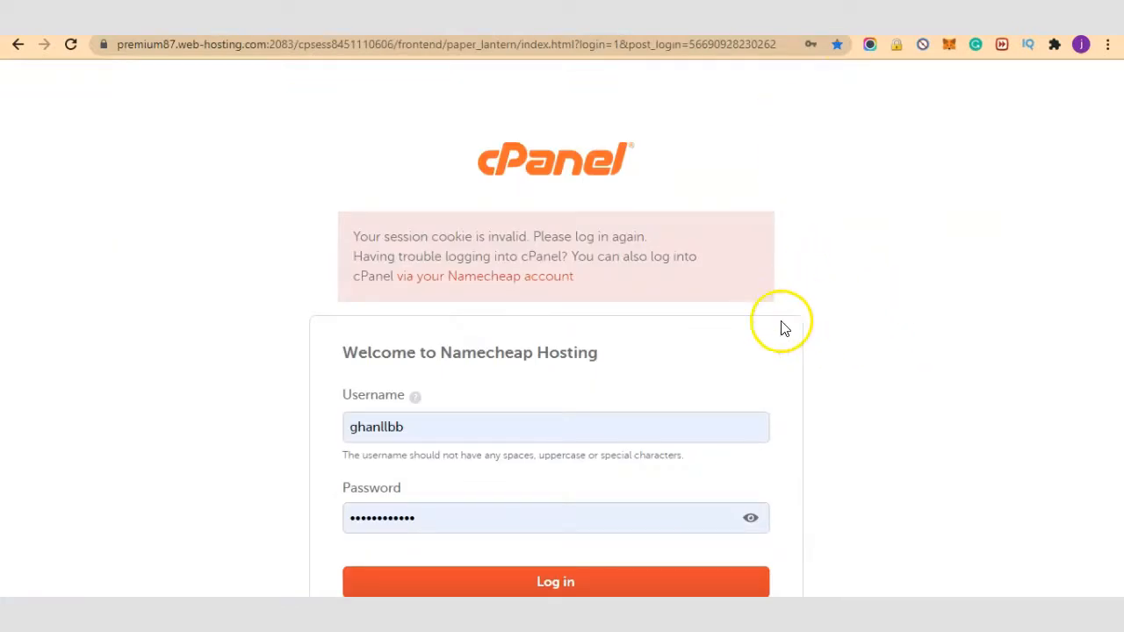
Step: Log in to the Namecheap cPanel account with the already-filled credentials
scroll(799, 299, "down", 1)
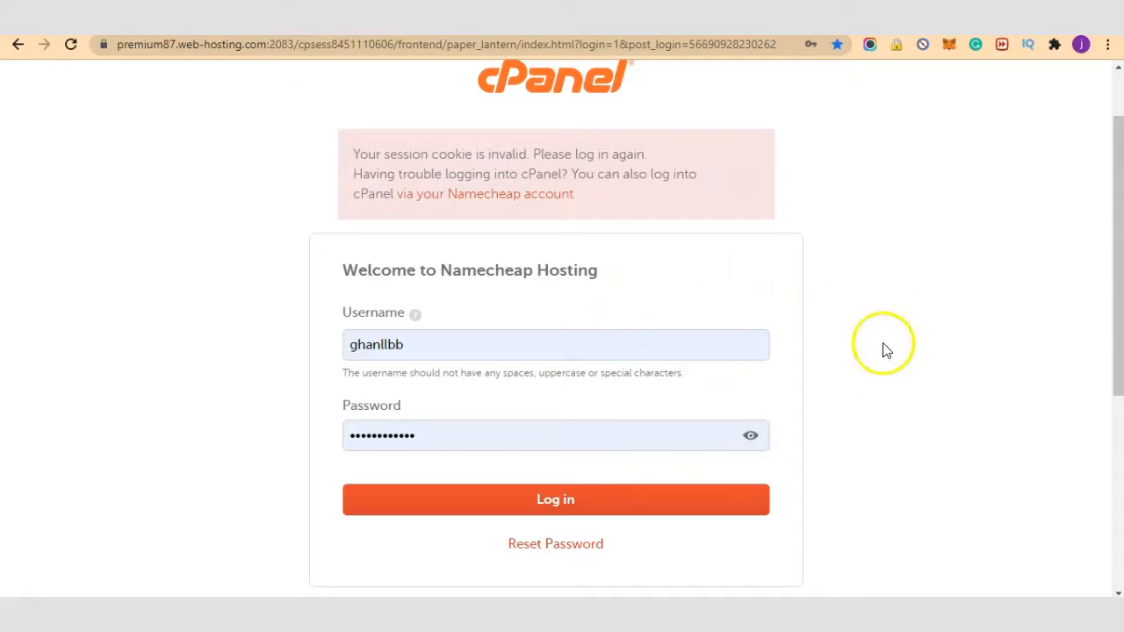
scroll(712, 306, "down", 3)
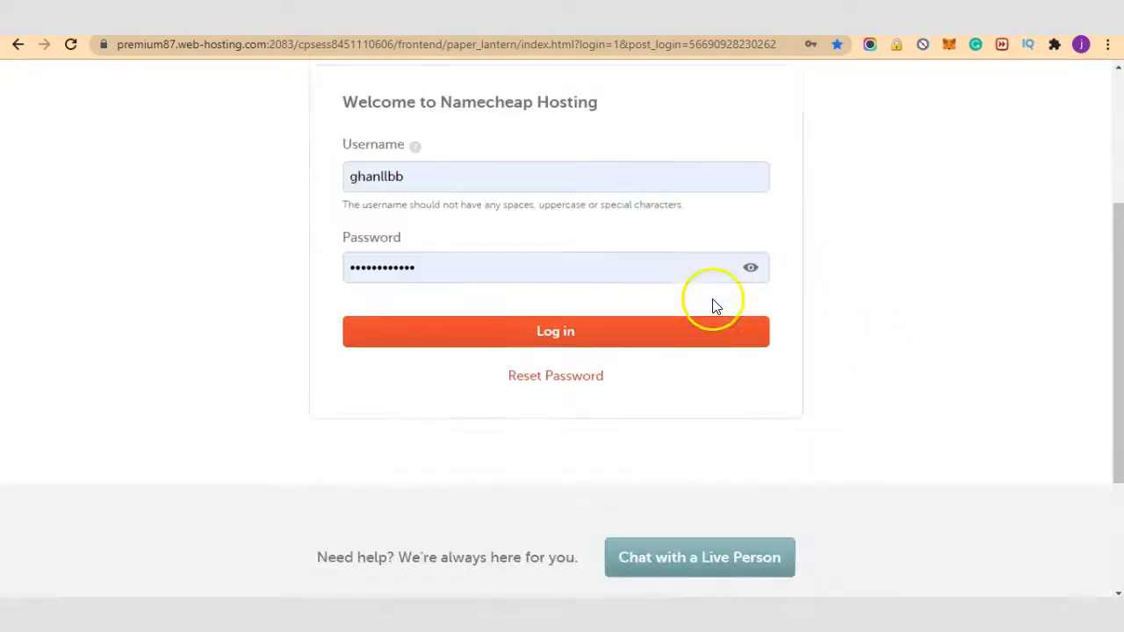
scroll(509, 308, "up", 1)
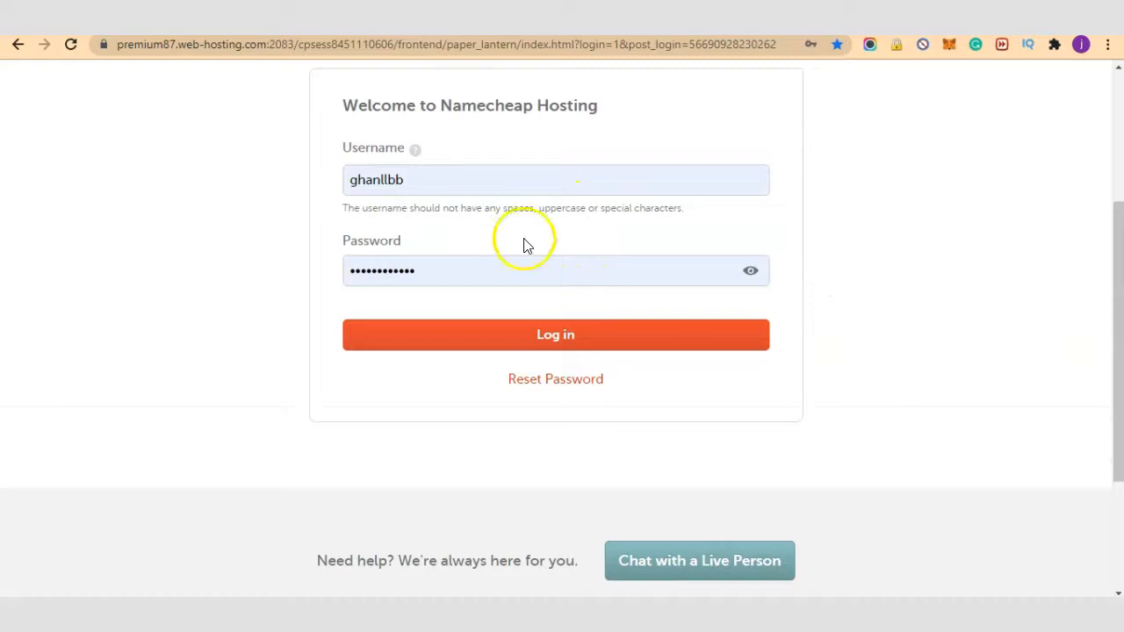
scroll(650, 320, "up", 1)
left_click(519, 407)
scroll(715, 402, "up", 2)
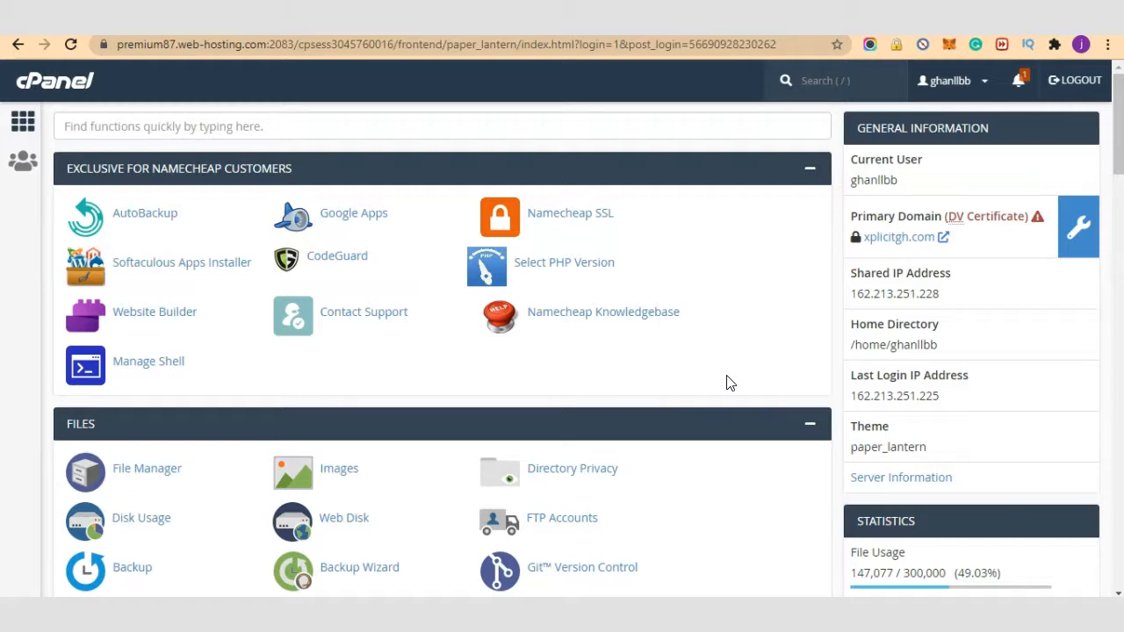
Step: Scroll down to cPanel's Databases section and open MySQL® Databases
scroll(712, 369, "down", 2)
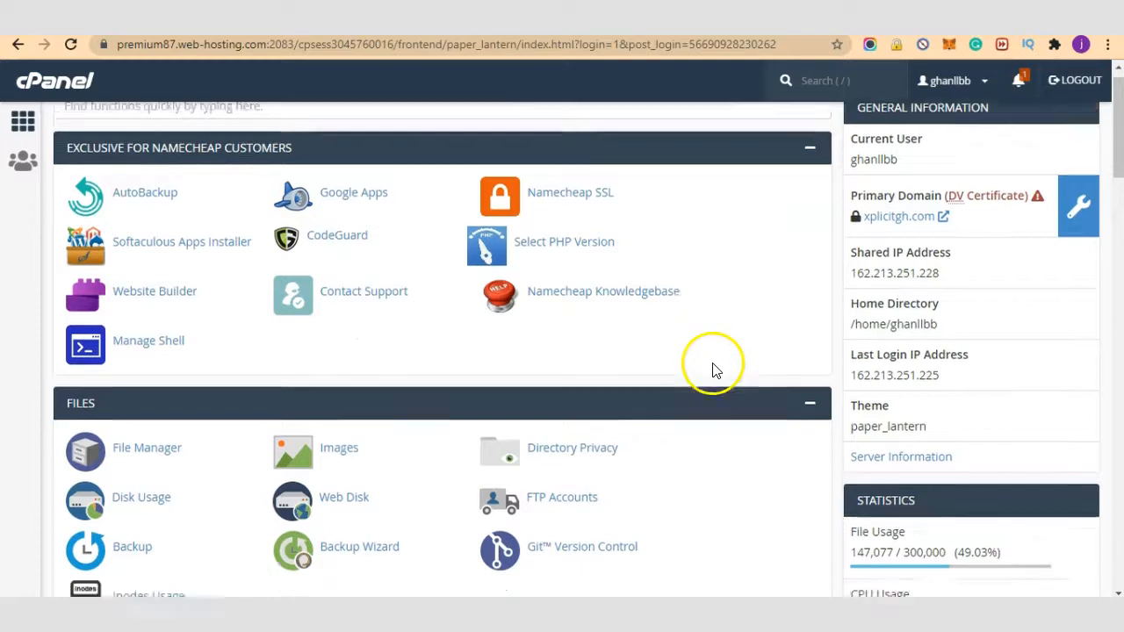
scroll(697, 351, "down", 3)
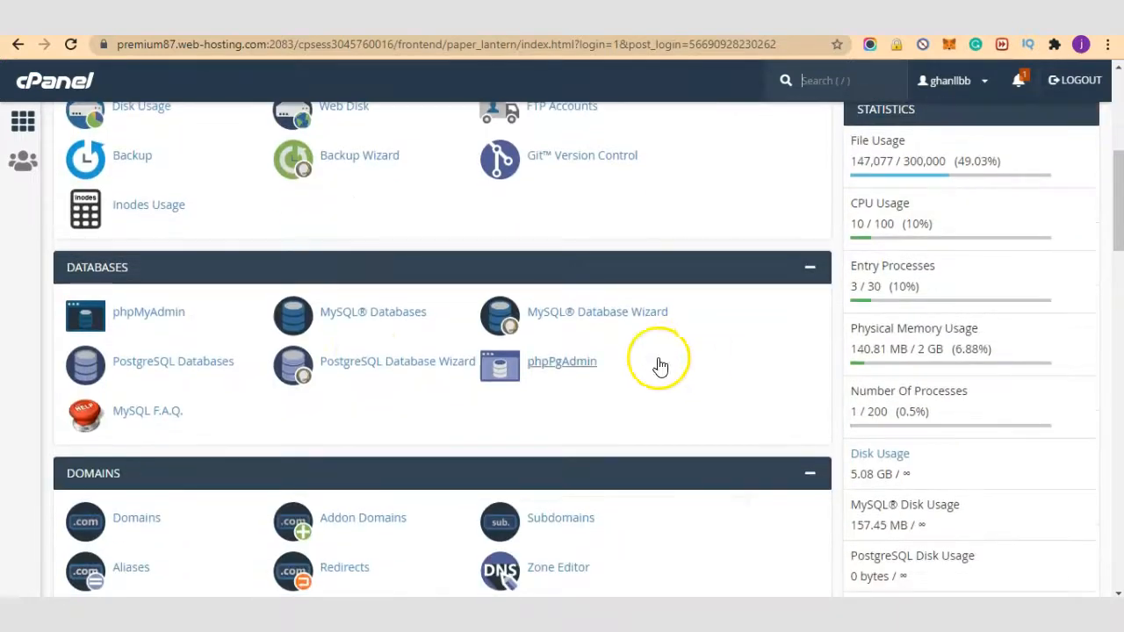
left_click(369, 318)
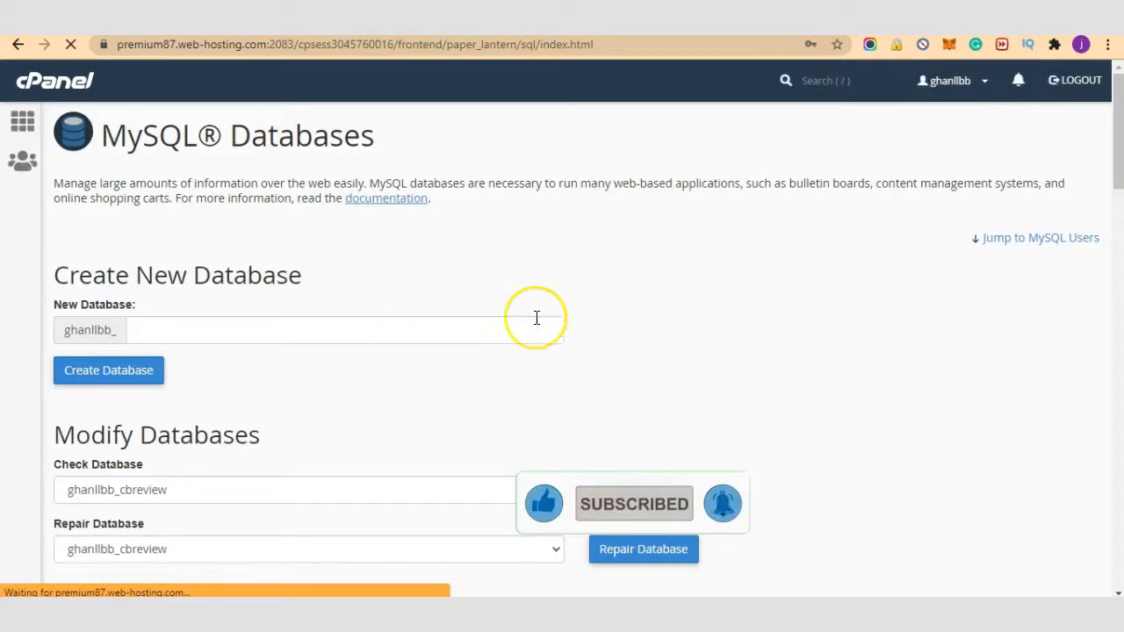
Step: Create a new MySQL database named ytk and go back to the databases page
left_click(537, 318)
type("y")
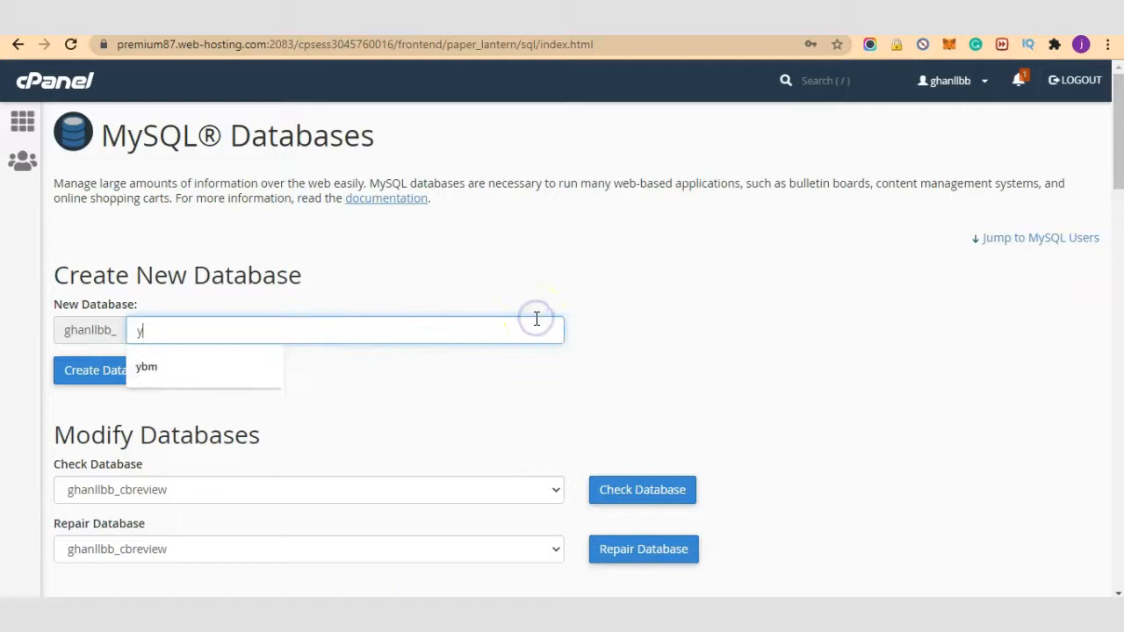
type("tk")
left_click(671, 308)
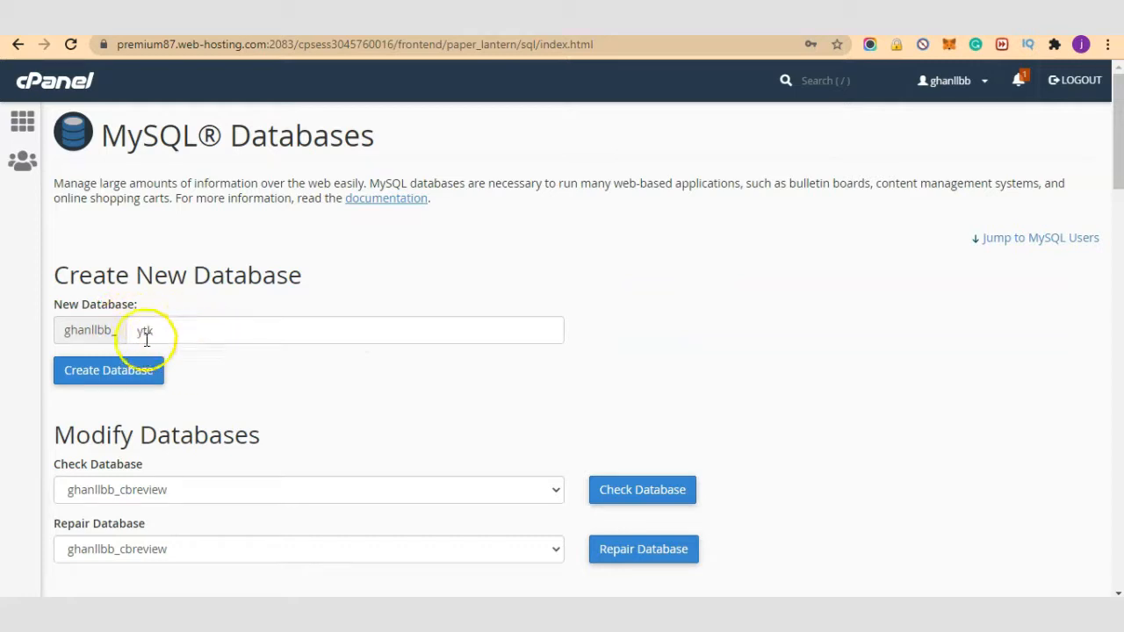
left_click(154, 383)
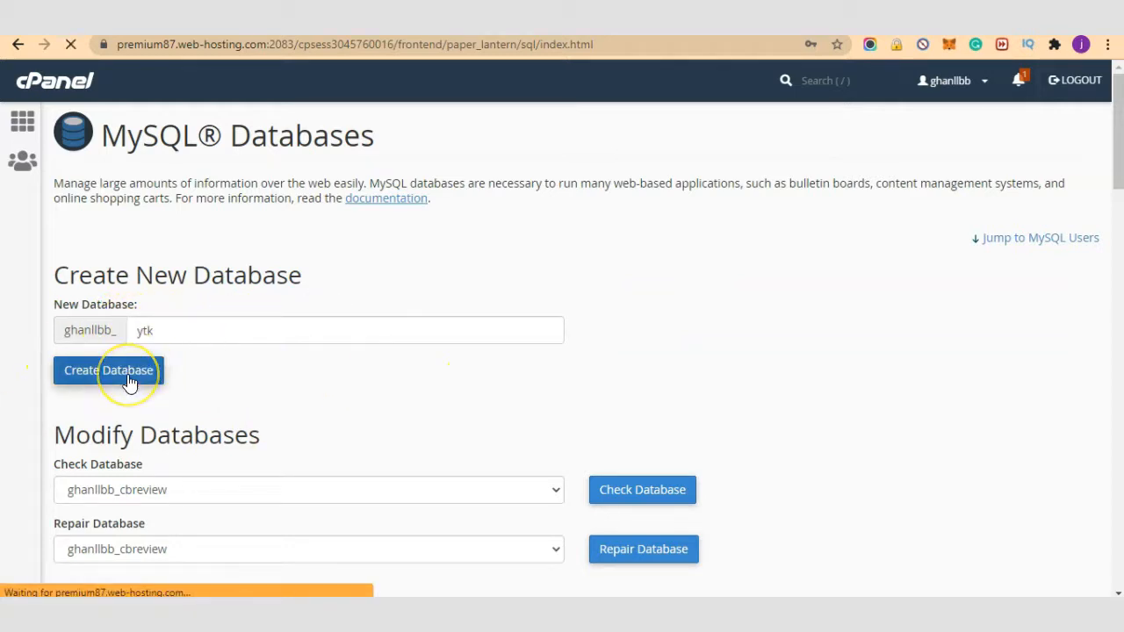
left_click(584, 255)
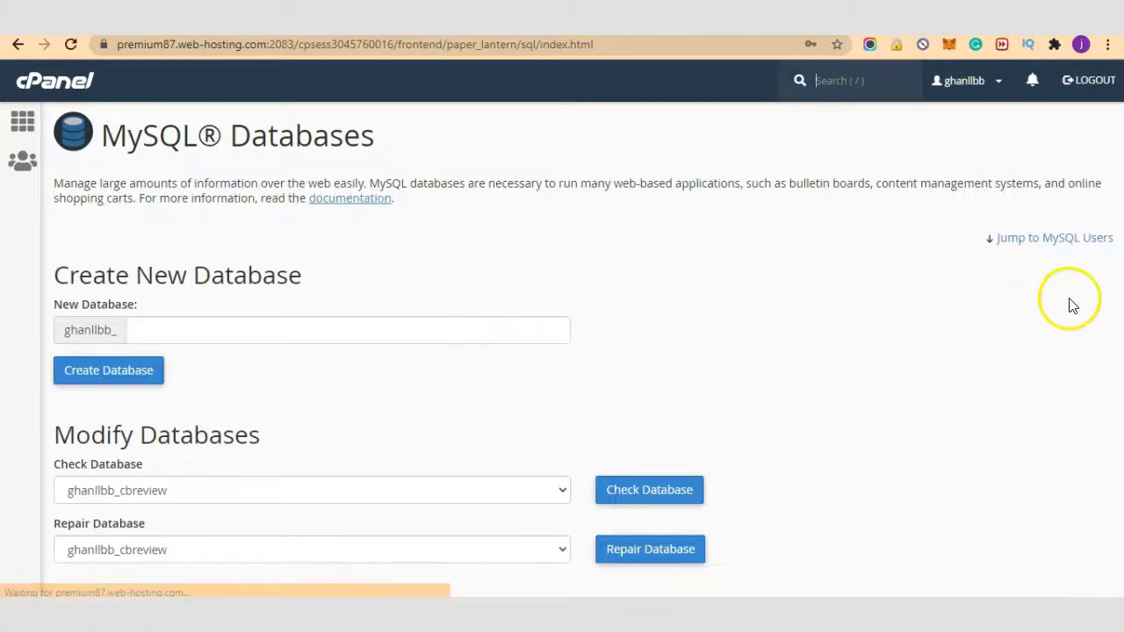
Step: In the MySQL Users section, enter ytd as the new username and move to the password field
left_click(1033, 239)
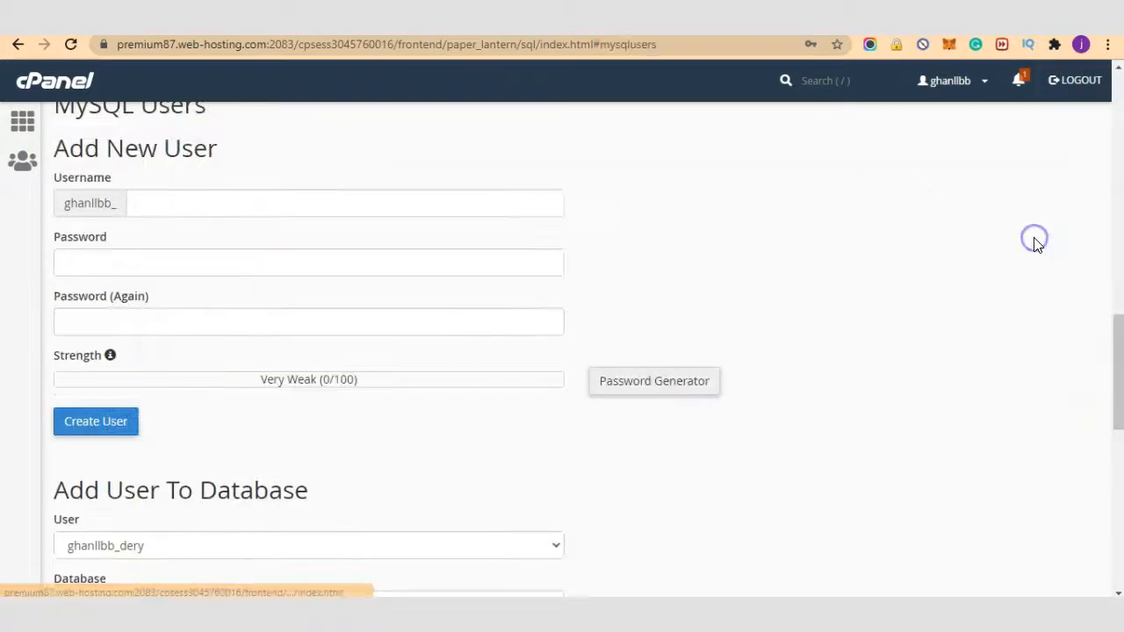
left_click(542, 206)
type("ytd")
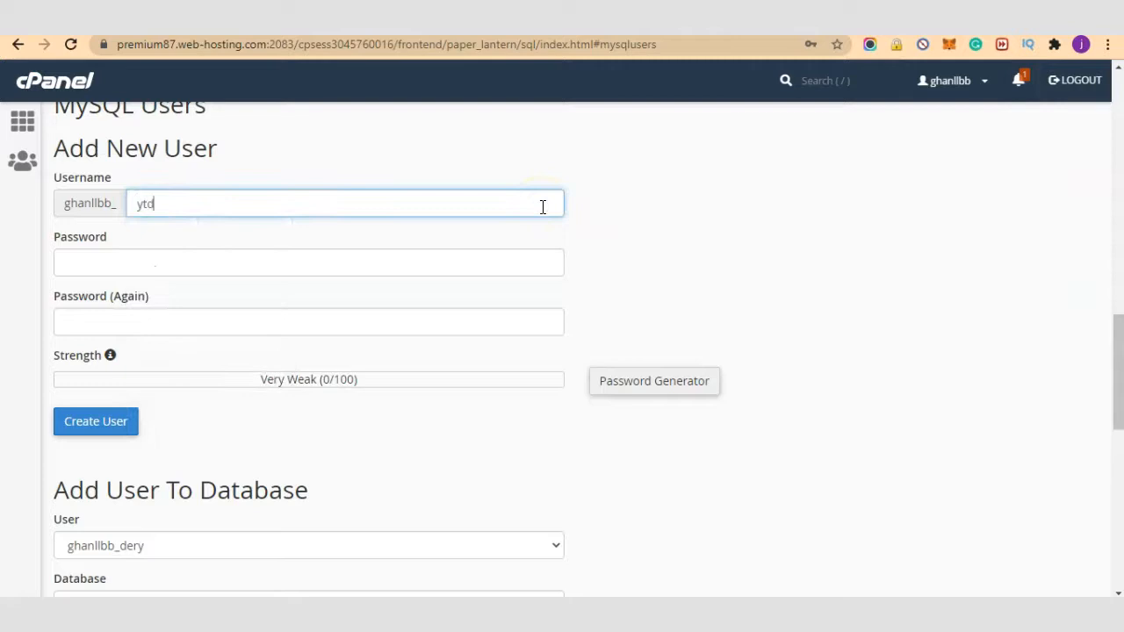
left_click(755, 201)
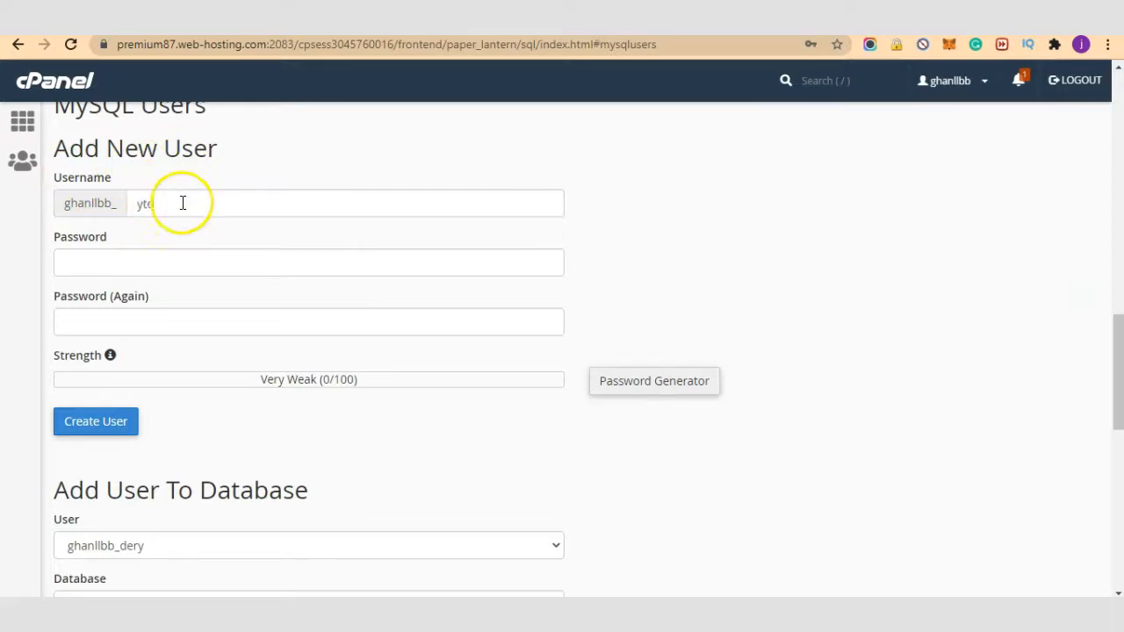
left_click(396, 253)
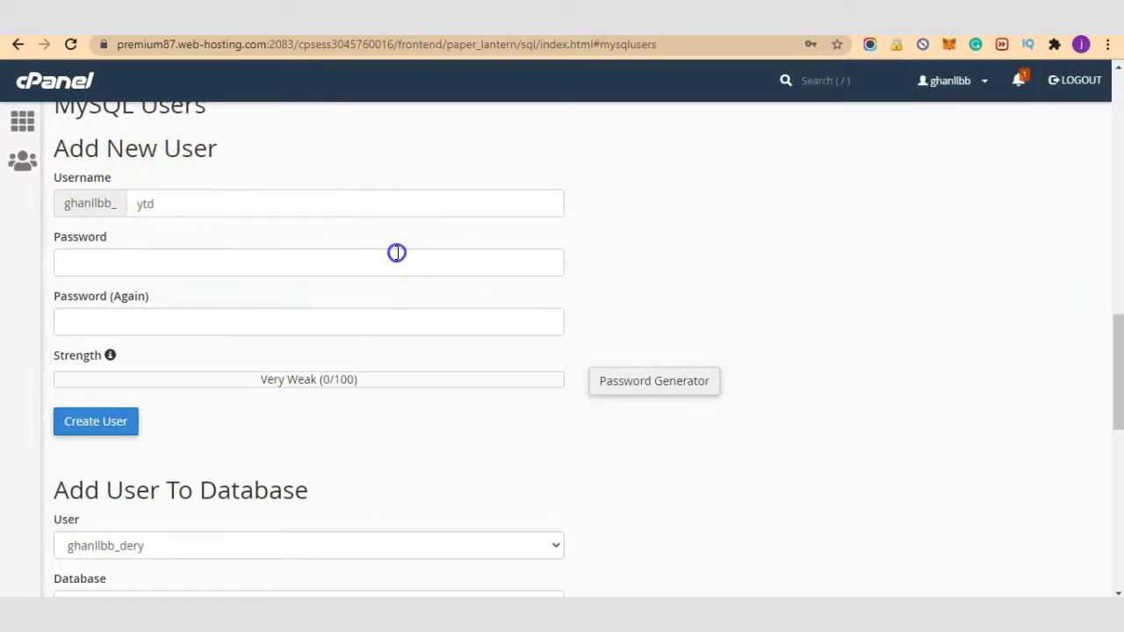
left_click(657, 290)
Step: Generate a strong password, copy it, confirm it's saved, and apply it to both fields
left_click(657, 380)
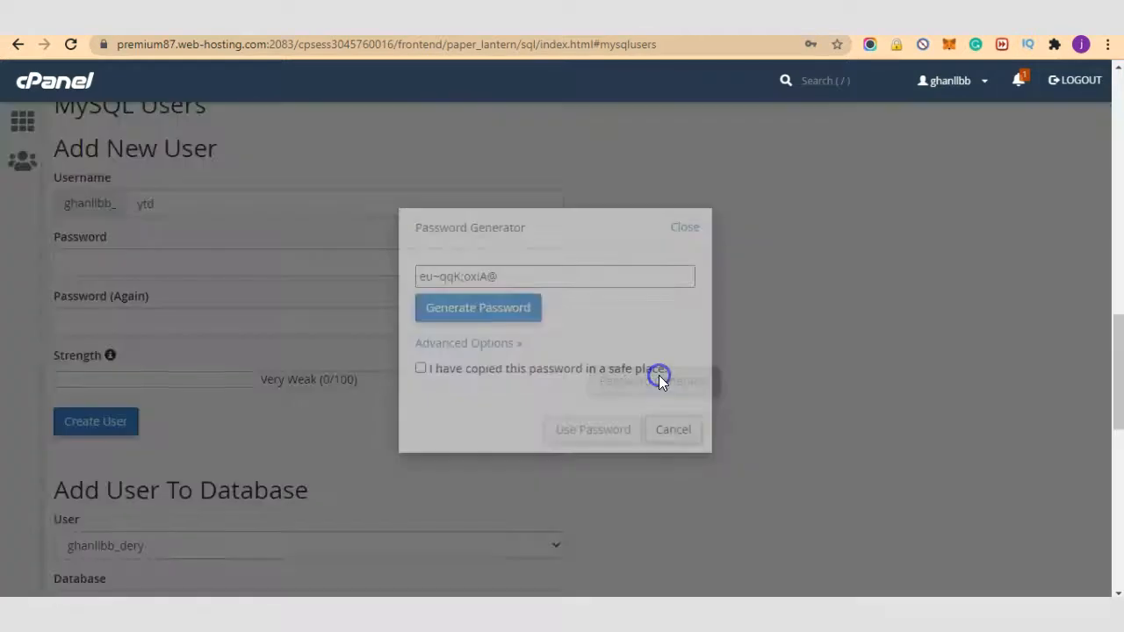
triple_click(543, 266)
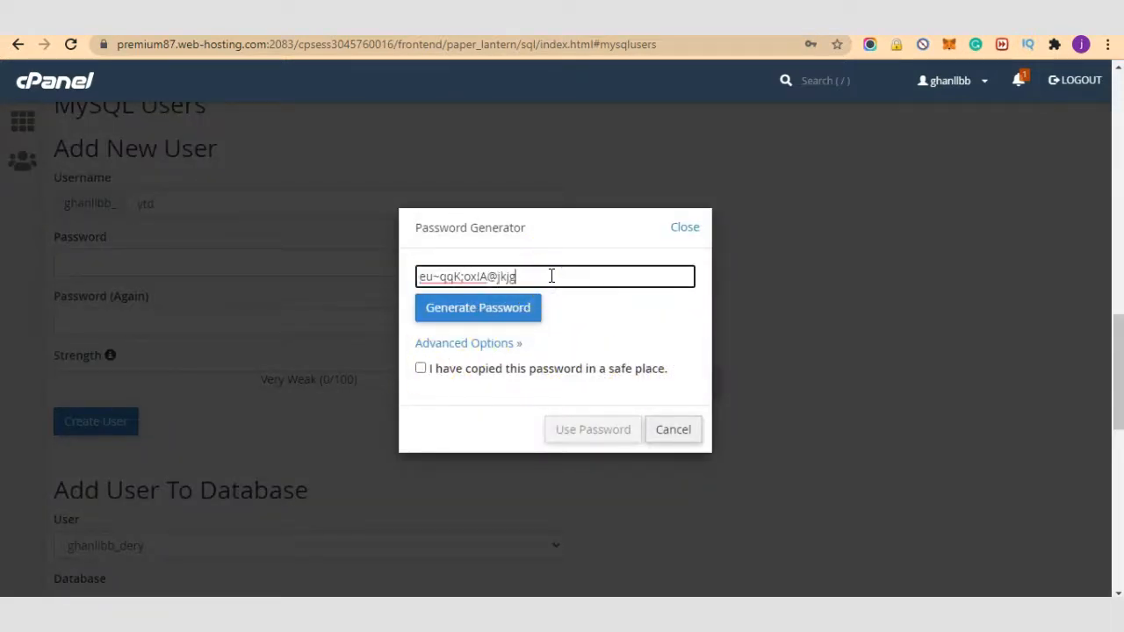
triple_click(550, 276)
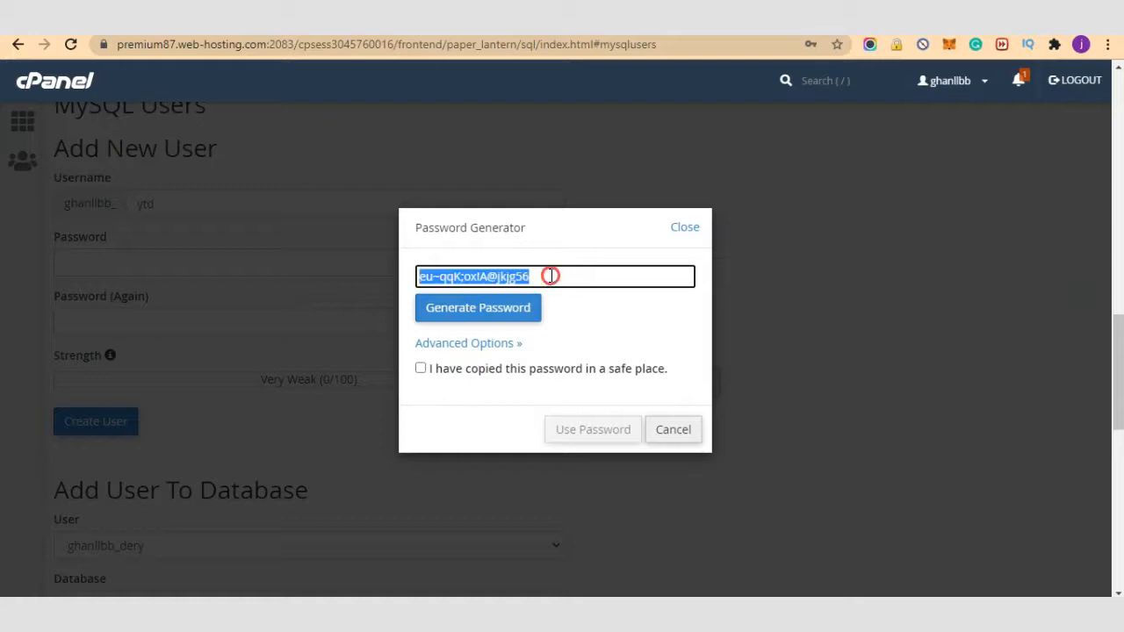
right_click(551, 276)
left_click(614, 343)
left_click(467, 369)
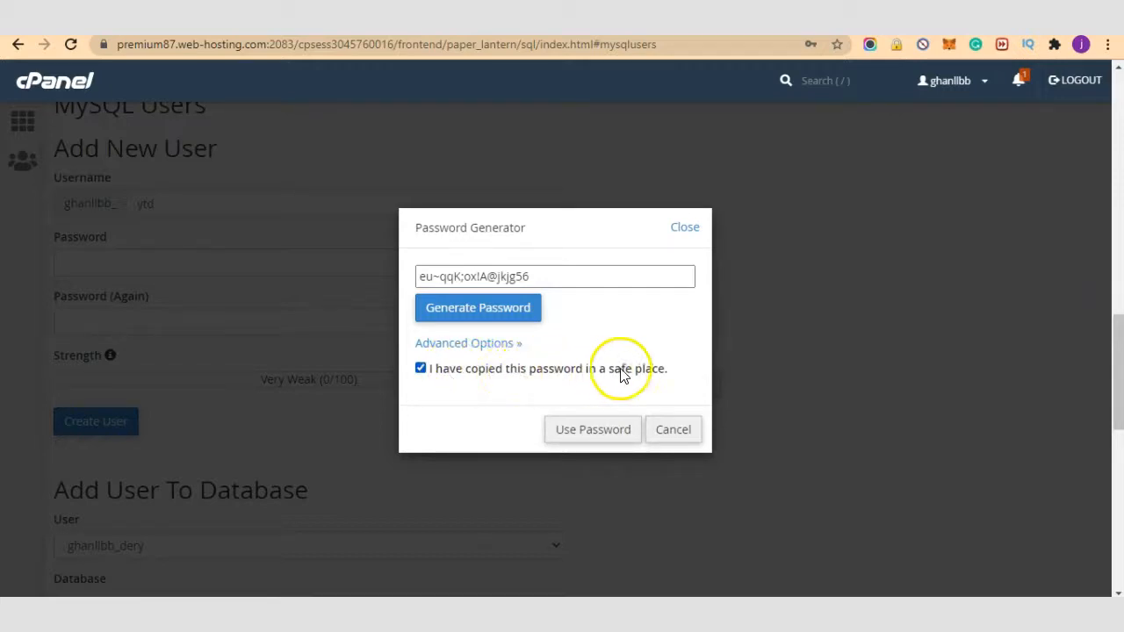
left_click(593, 430)
Step: Create the ytd user, decline saving the password, and return to the databases page
left_click(96, 424)
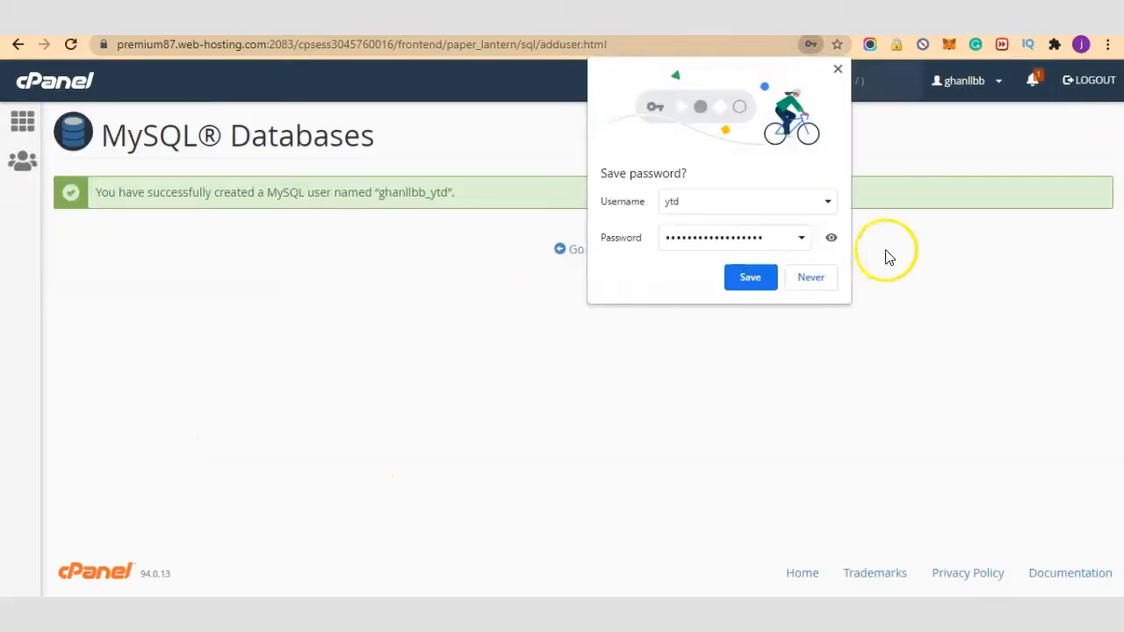
left_click(837, 70)
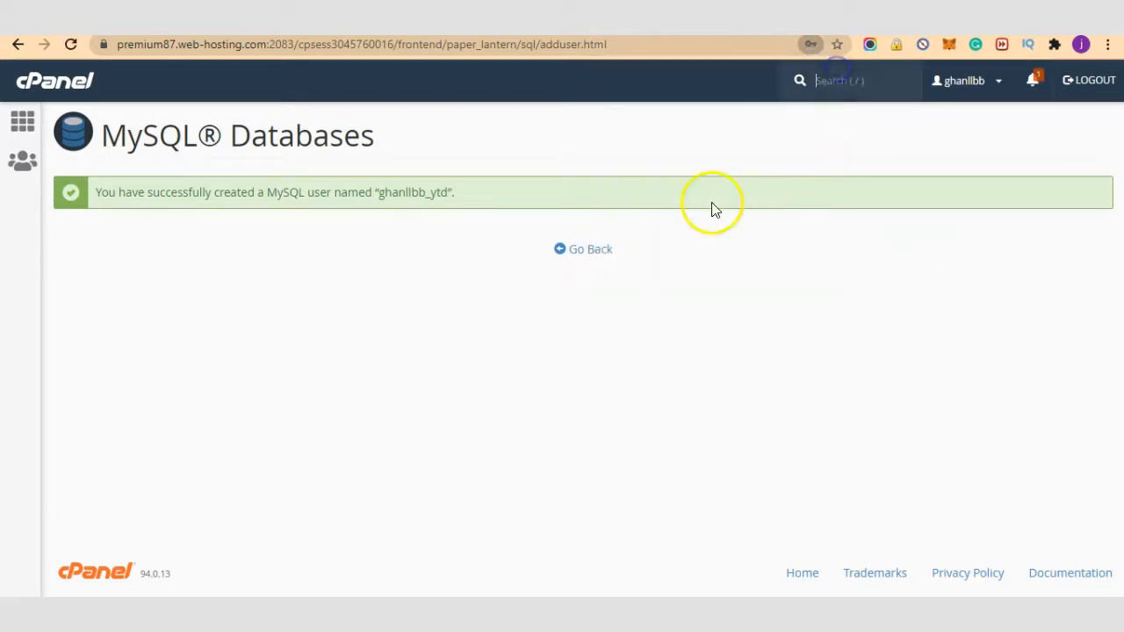
left_click(608, 251)
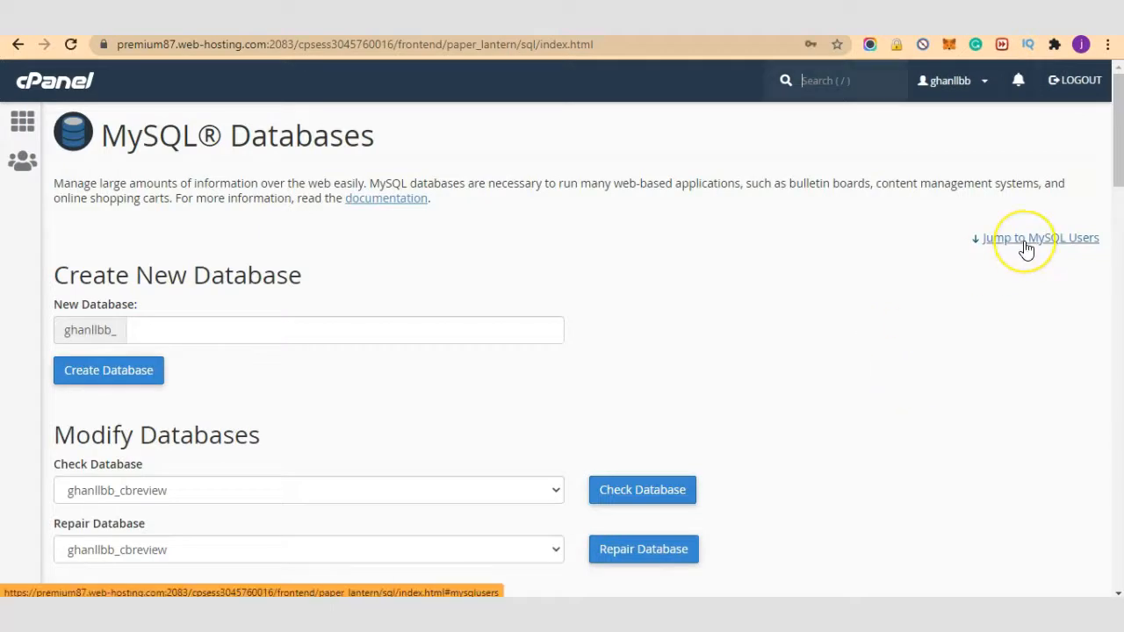
Step: Add the new _ytd user to the _ytk database under Add User To Database
left_click(1026, 246)
scroll(582, 373, "down", 3)
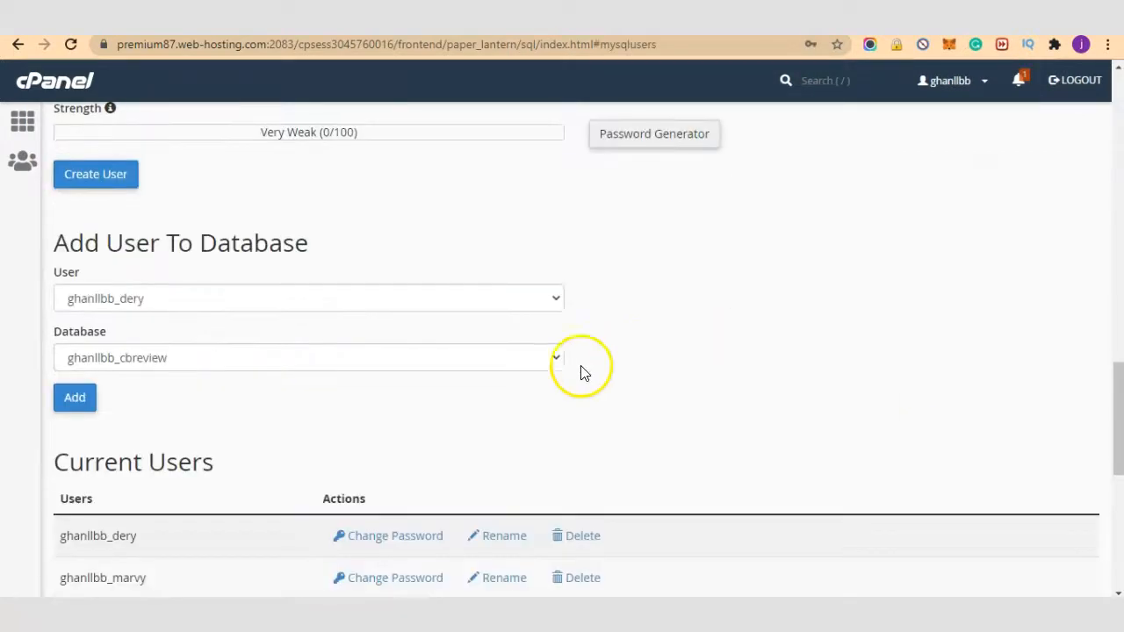
left_click(201, 299)
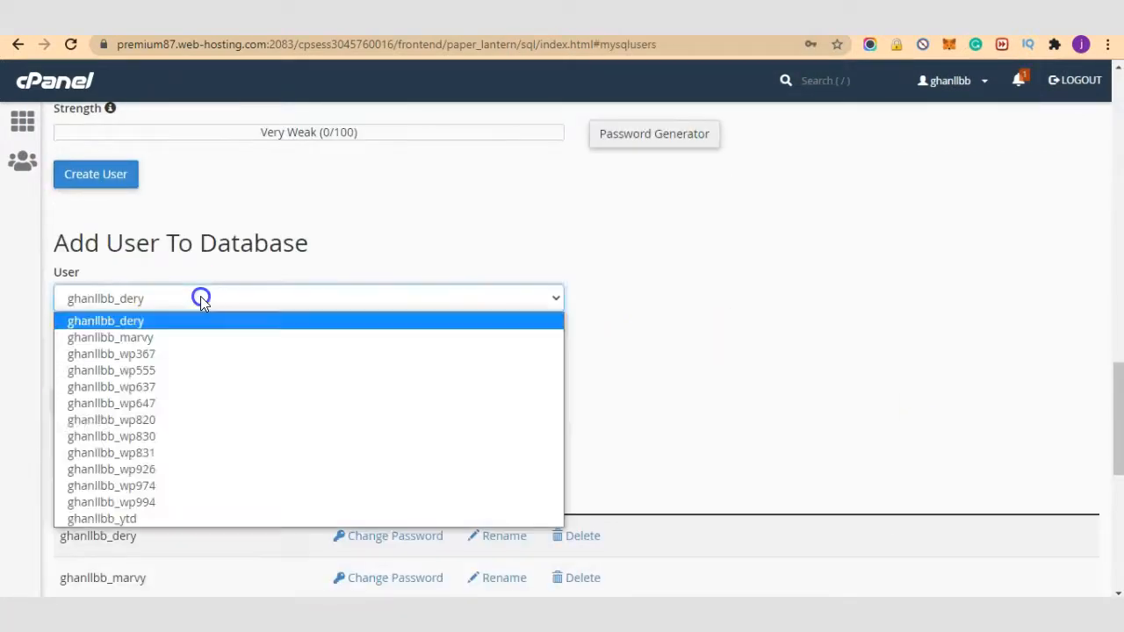
left_click(138, 519)
left_click(208, 356)
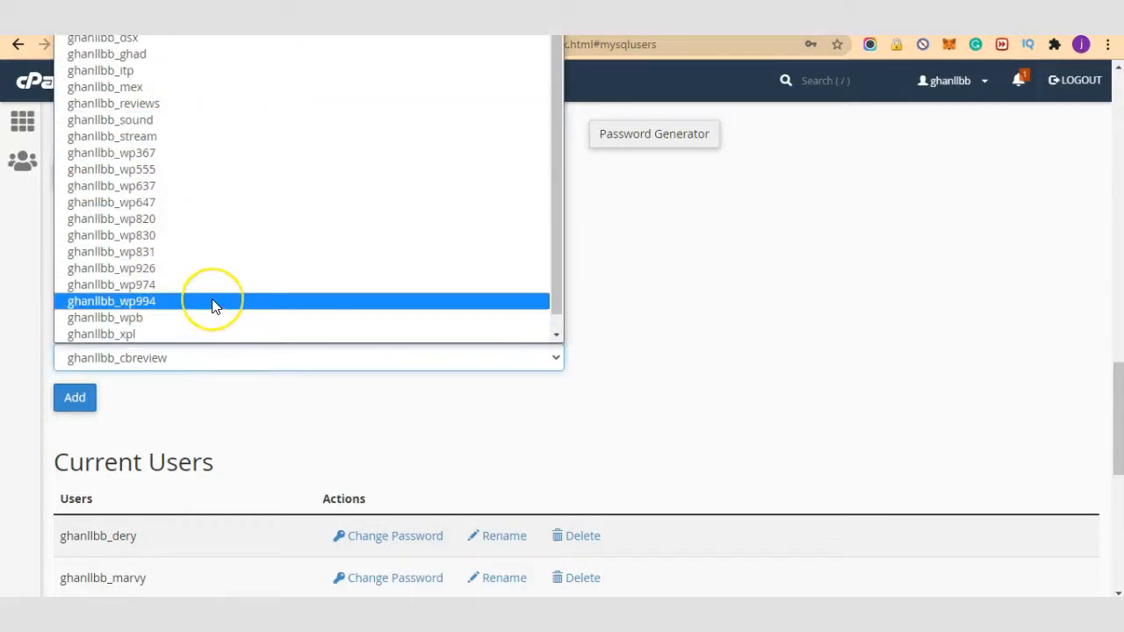
scroll(212, 299, "down", 1)
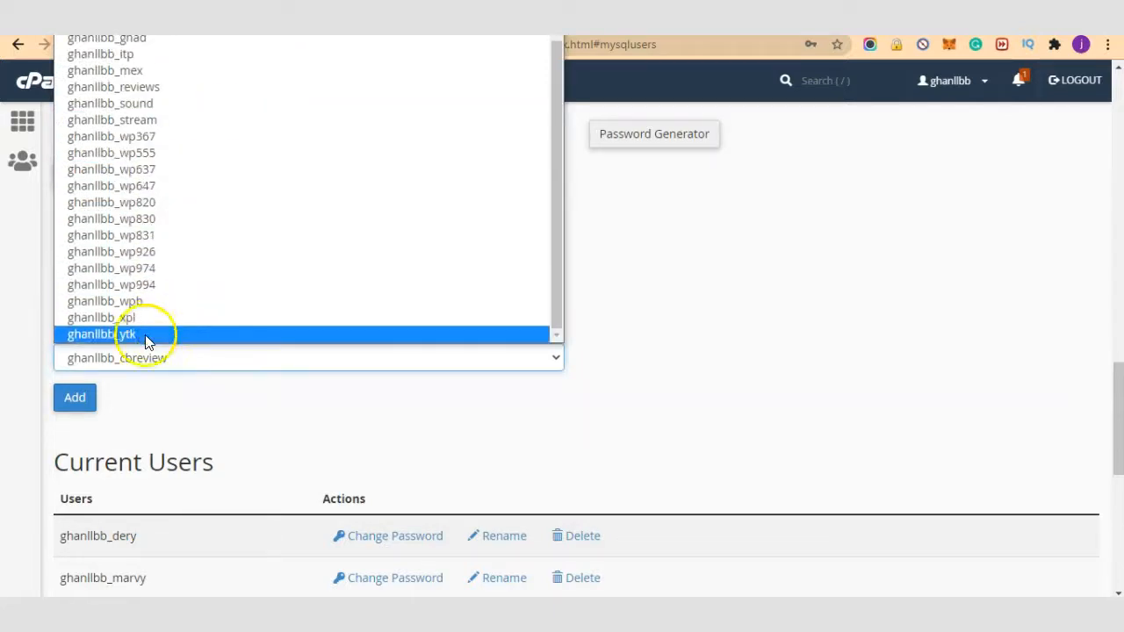
left_click(144, 335)
left_click(699, 366)
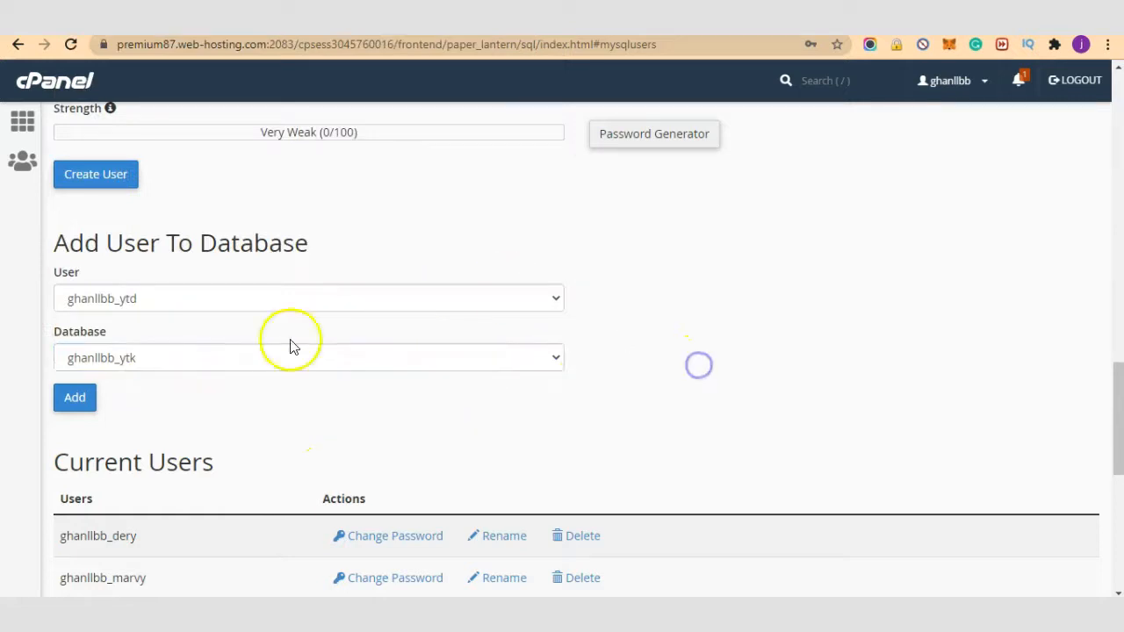
left_click(84, 397)
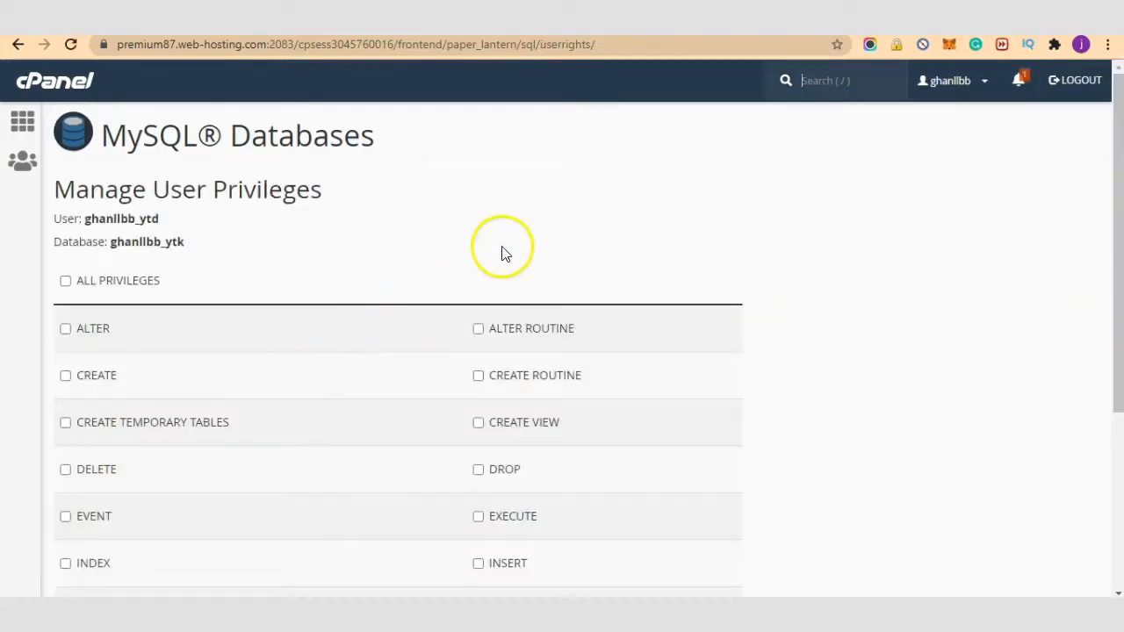
Step: Tick ALL PRIVILEGES for _ytd on _ytk, save with Make Changes, and return to cPanel home
scroll(508, 267, "down", 1)
scroll(492, 268, "down", 1)
scroll(421, 272, "up", 2)
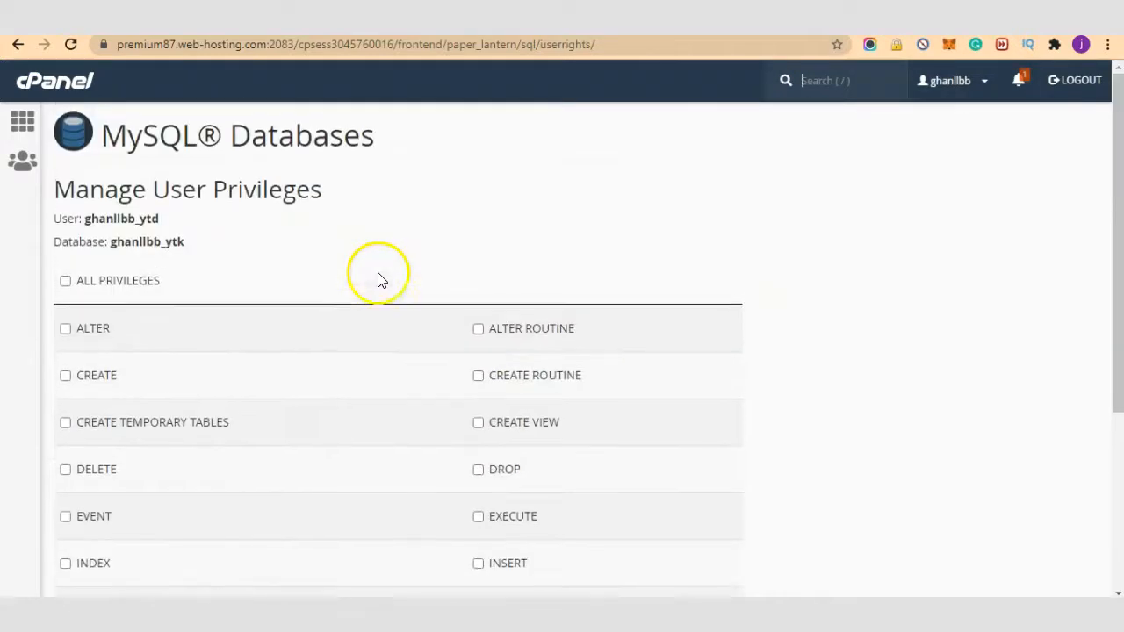
scroll(248, 275, "down", 1)
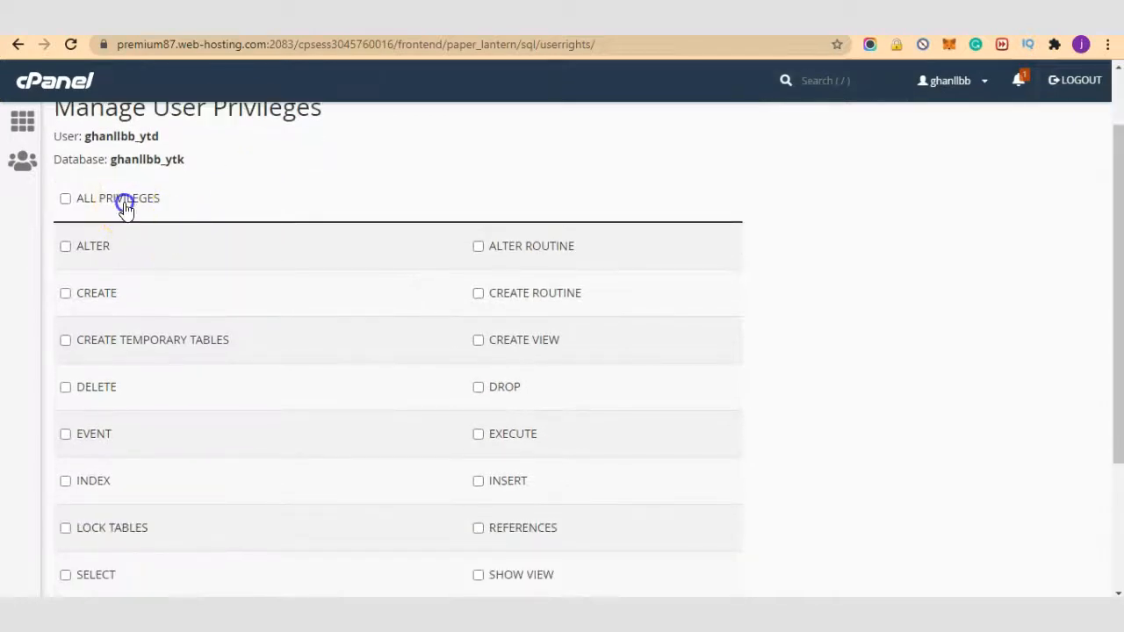
left_click(125, 198)
scroll(422, 263, "down", 2)
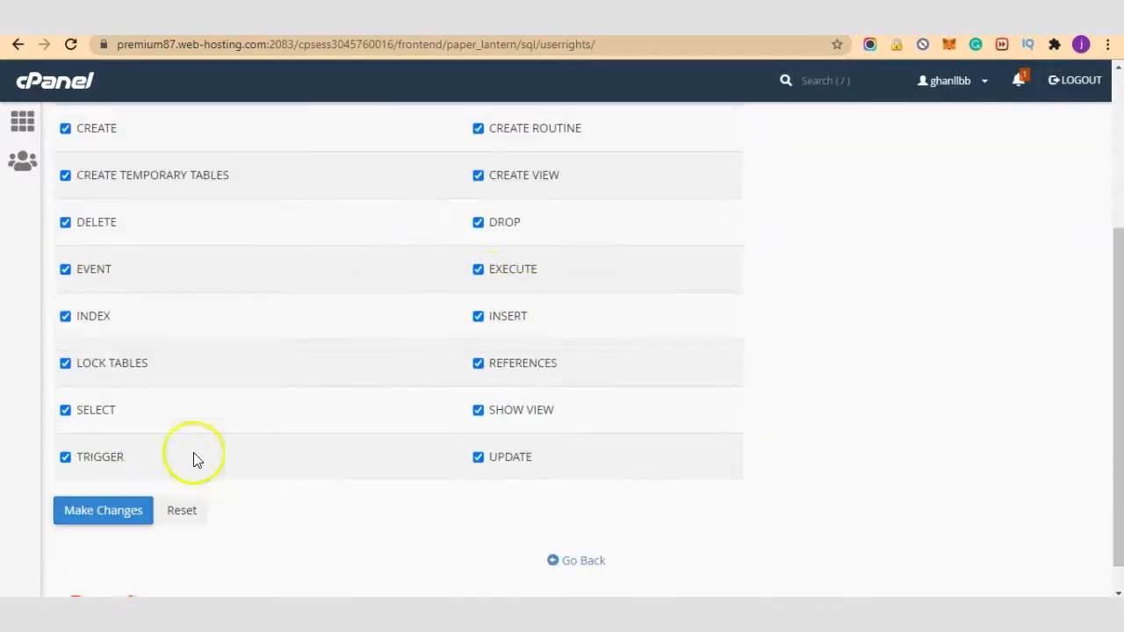
left_click(112, 509)
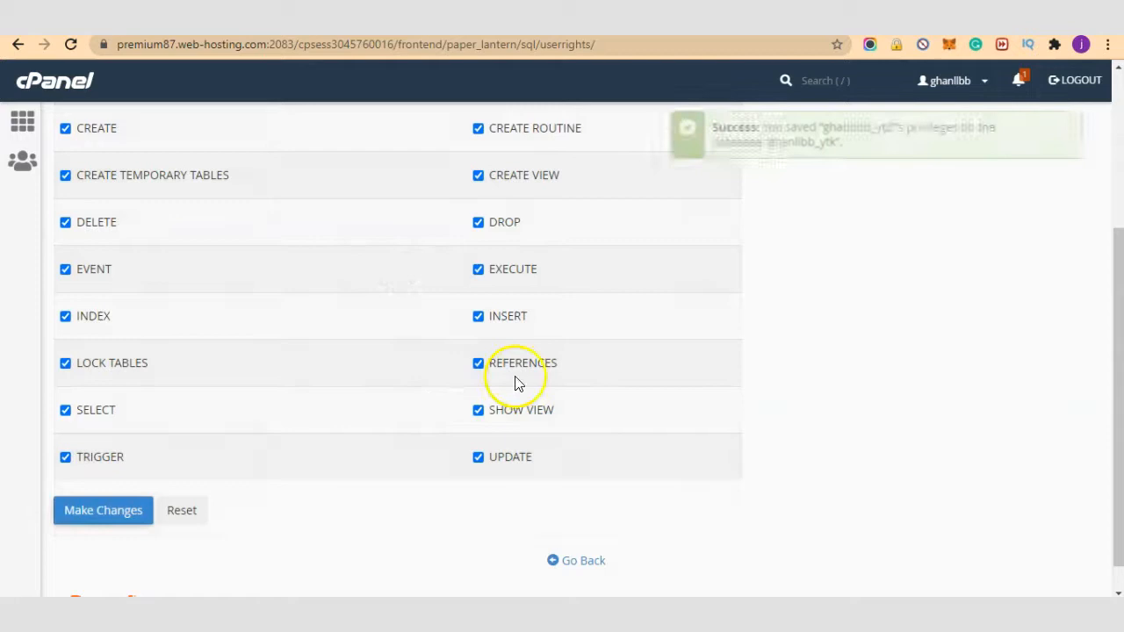
scroll(654, 404, "up", 2)
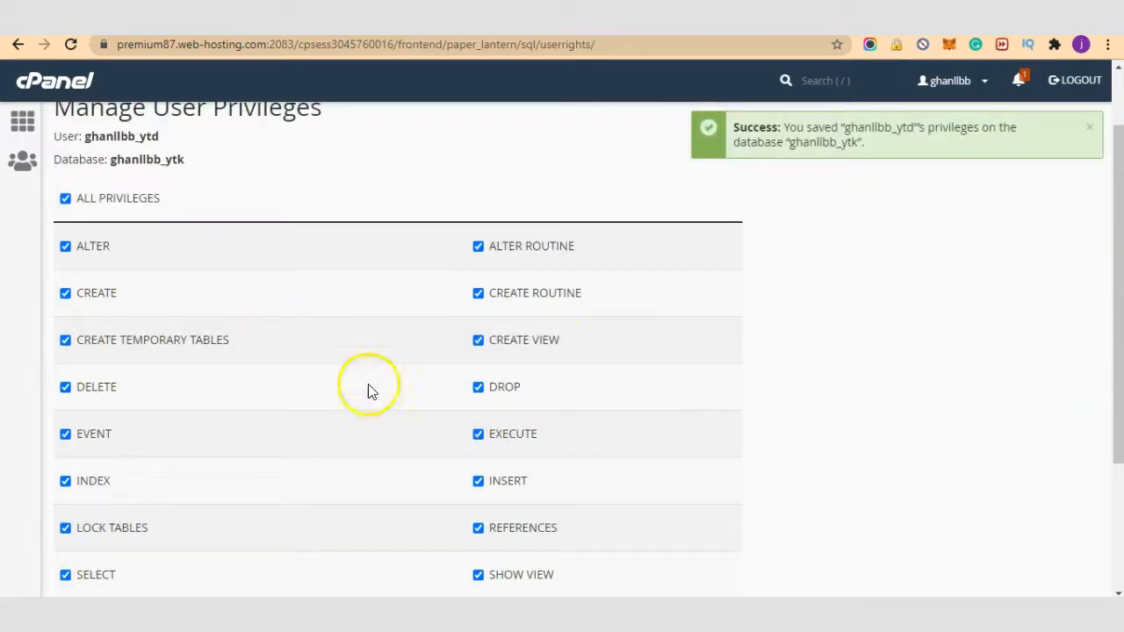
scroll(498, 402, "up", 1)
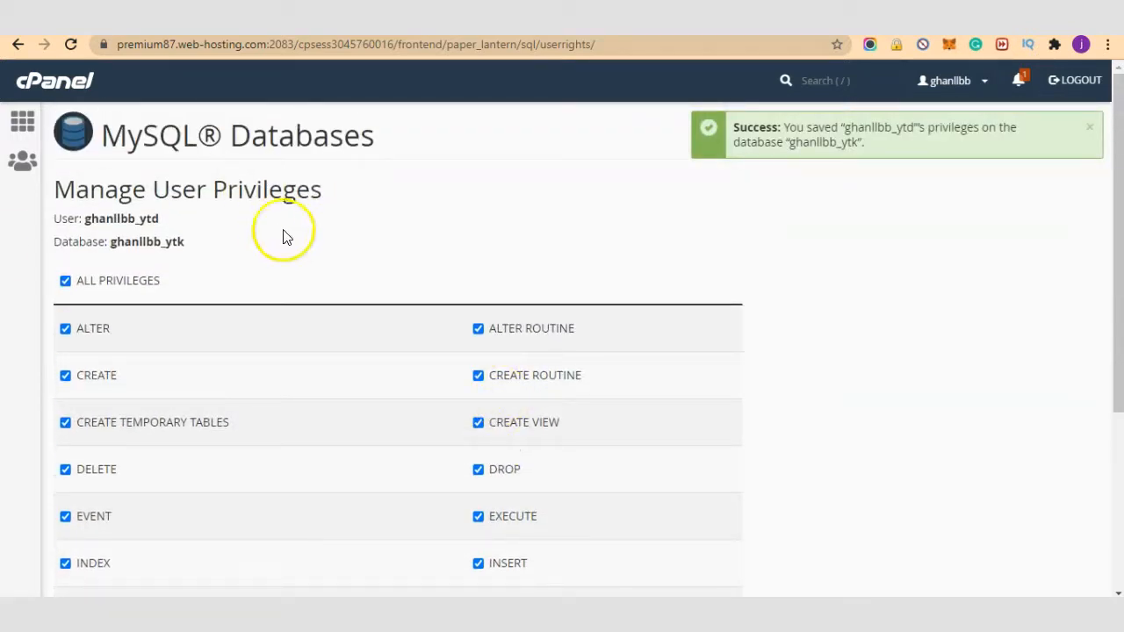
left_click(20, 127)
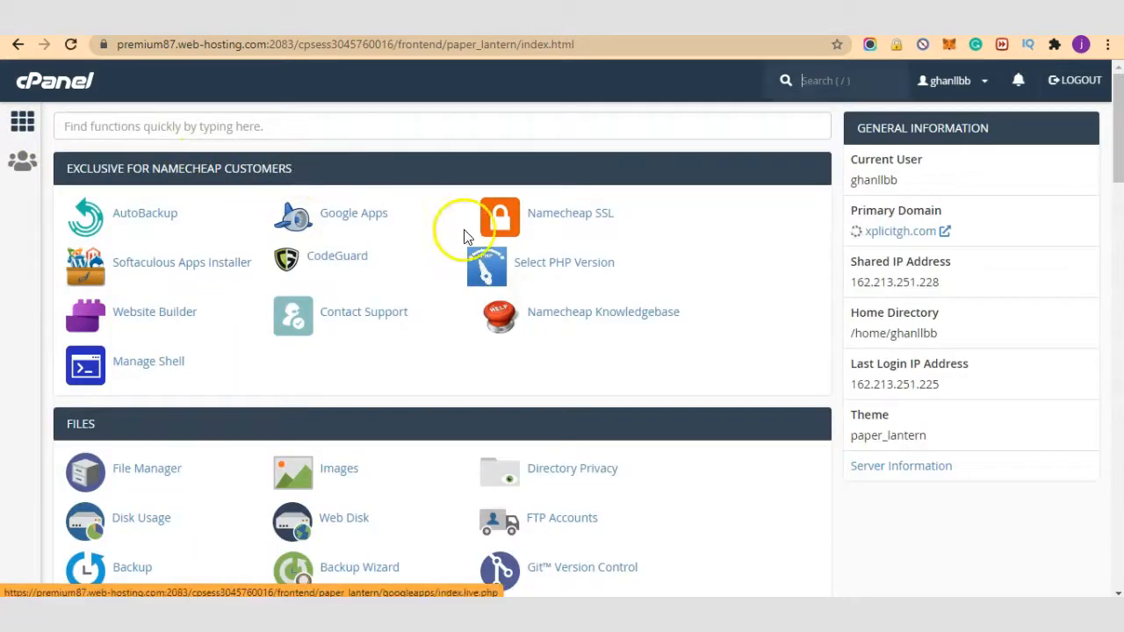
Step: In File Manager, move all five items in the ketodietrecipes.top folder to the trash
left_click(145, 468)
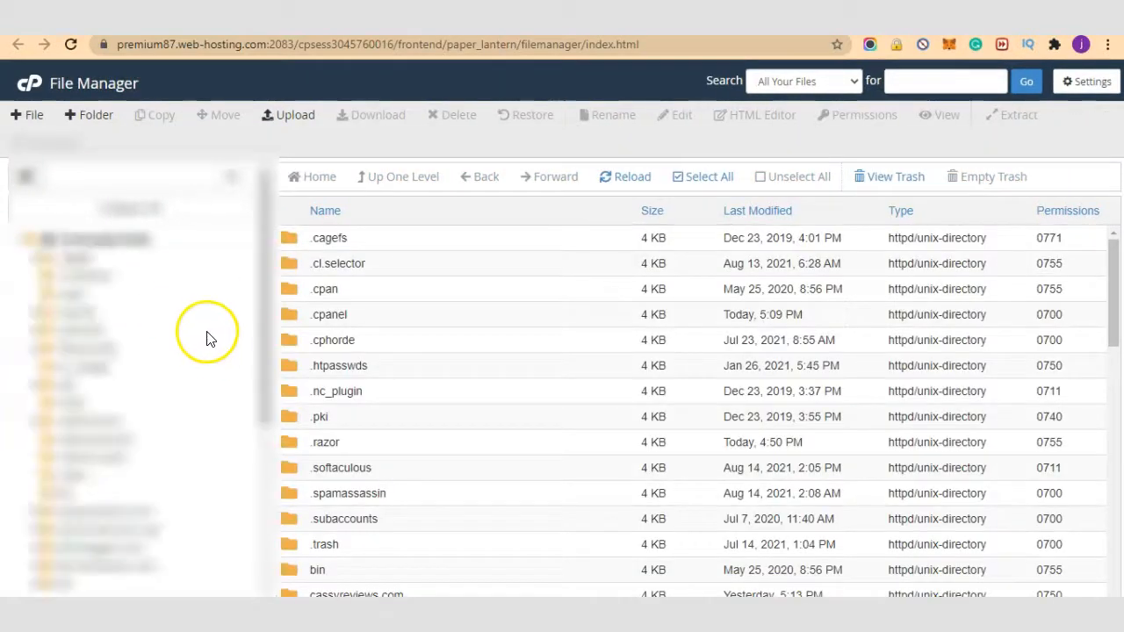
scroll(211, 336, "down", 5)
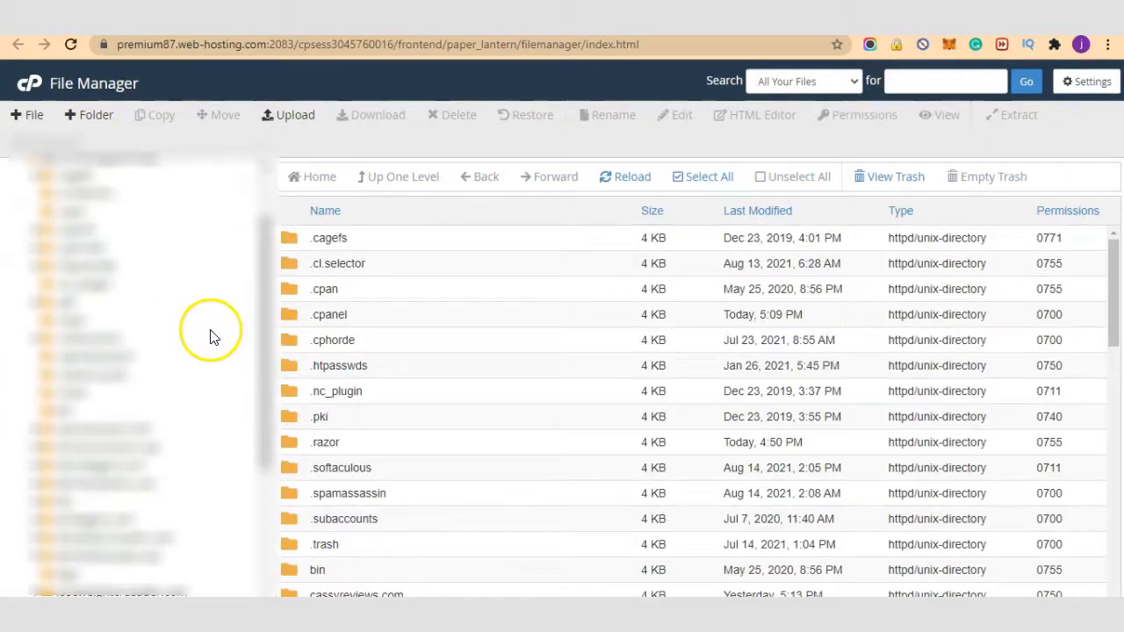
left_click(104, 480)
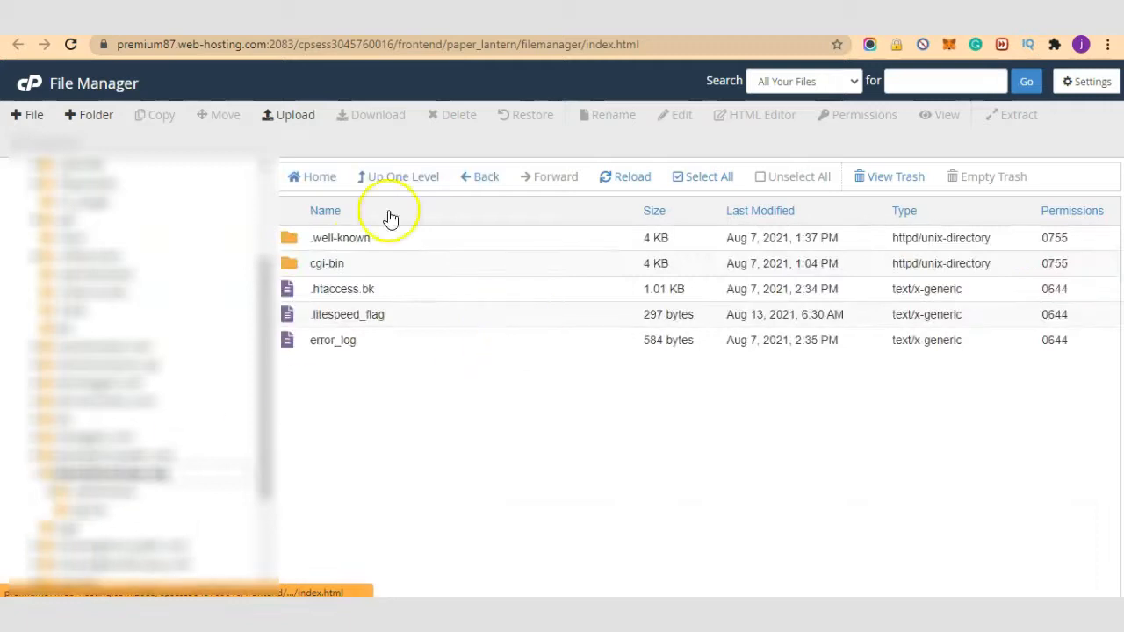
left_click(698, 180)
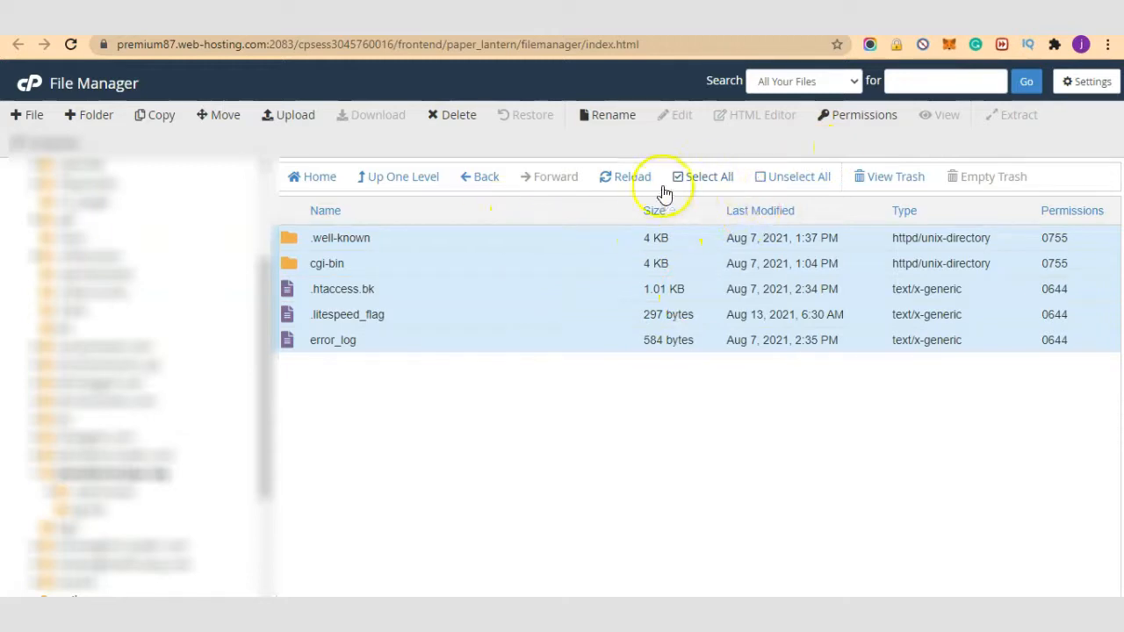
left_click(463, 125)
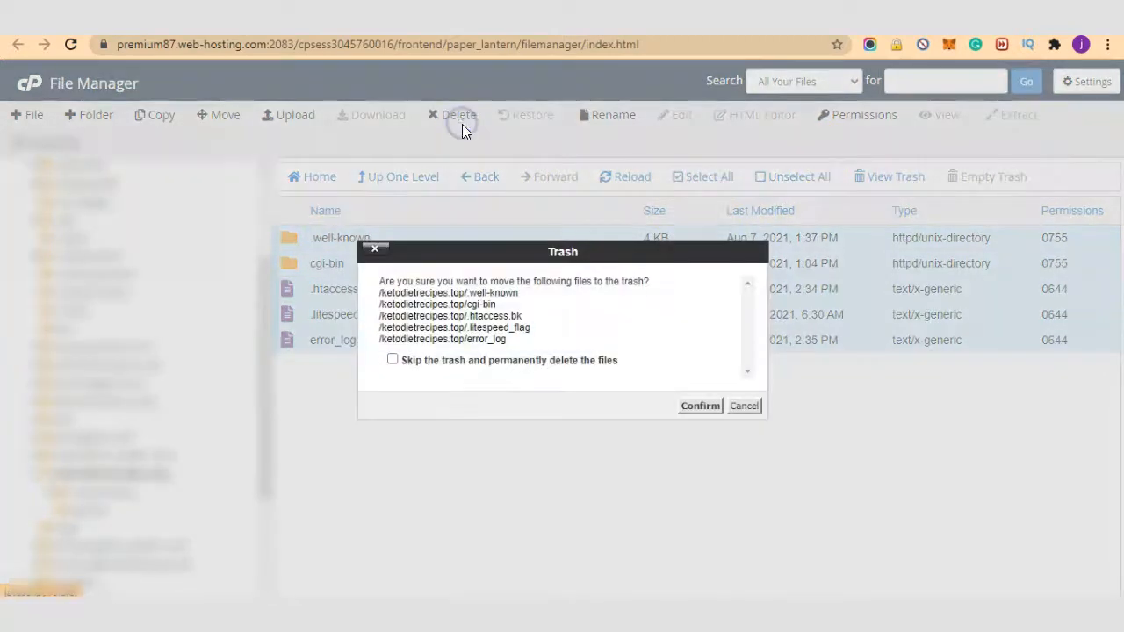
left_click(704, 407)
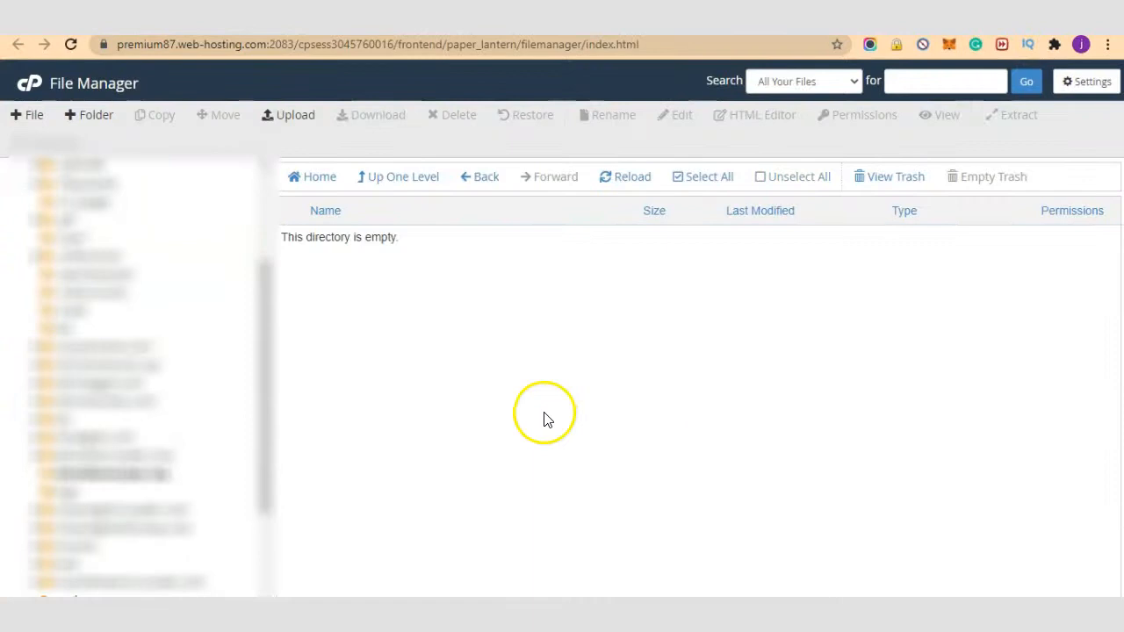
Step: Upload the 49.87 MB wptutsguidetoketo Duplicator archive zip by dragging it onto the upload area
left_click(294, 117)
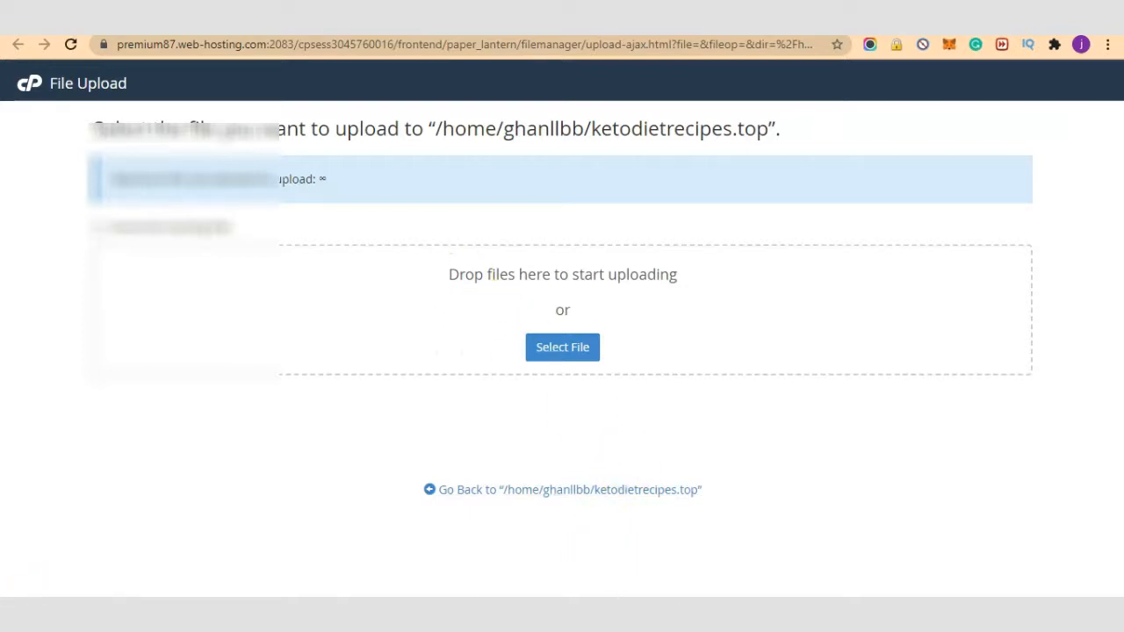
left_click(822, 563)
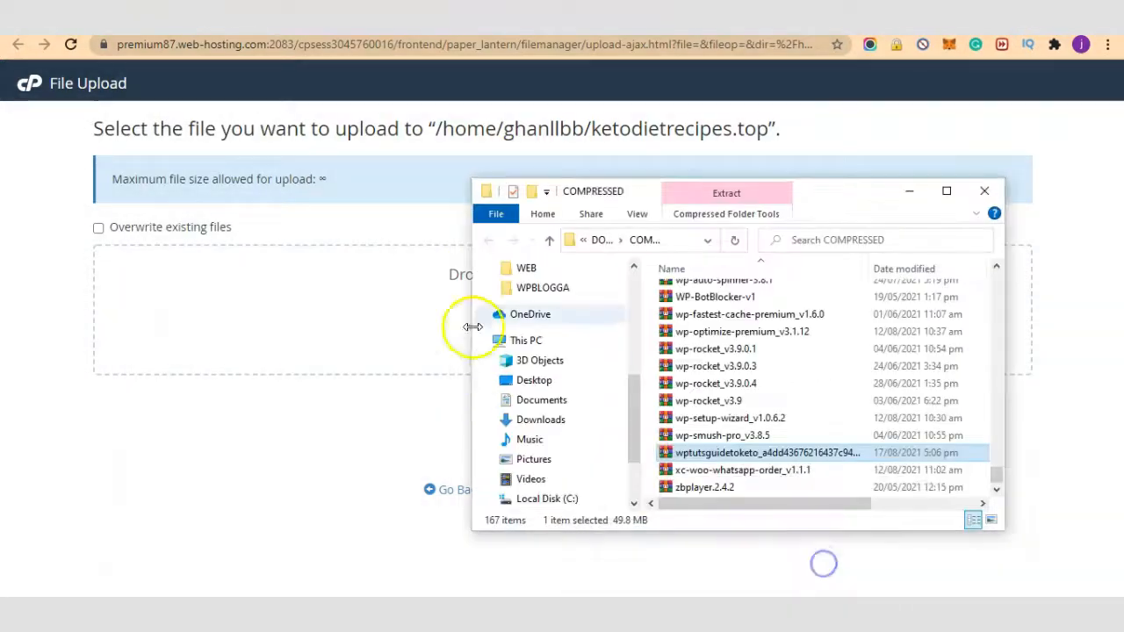
left_click_drag(663, 454, 305, 330)
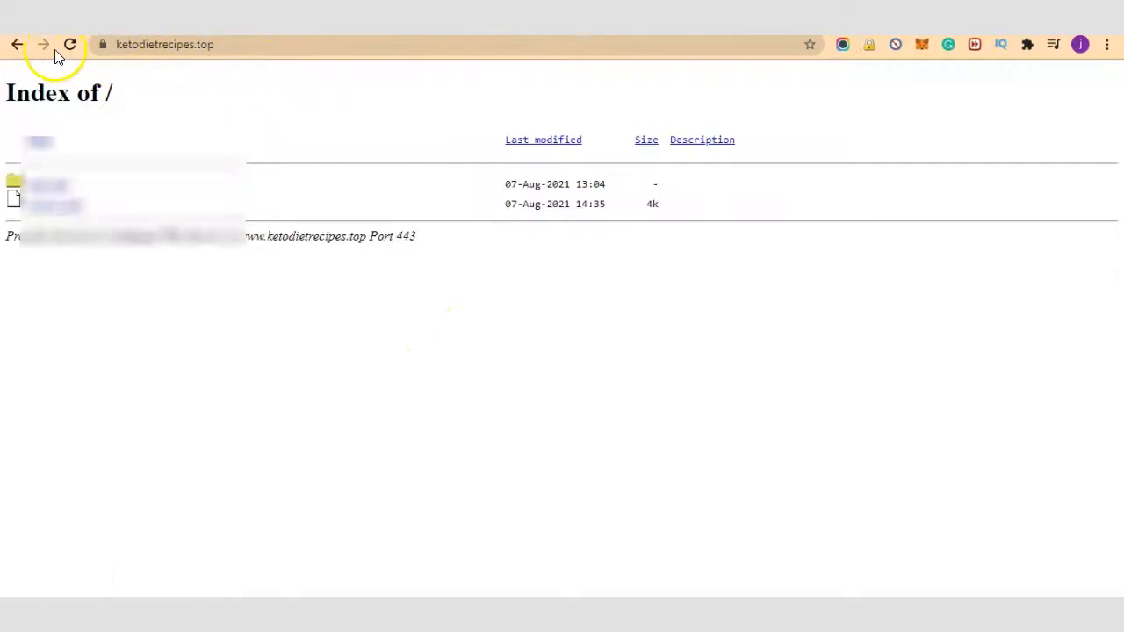
Step: Reload the ketodietrecipes.top index to confirm the 51072k archive zip is listed, checking it in File Manager
left_click(68, 45)
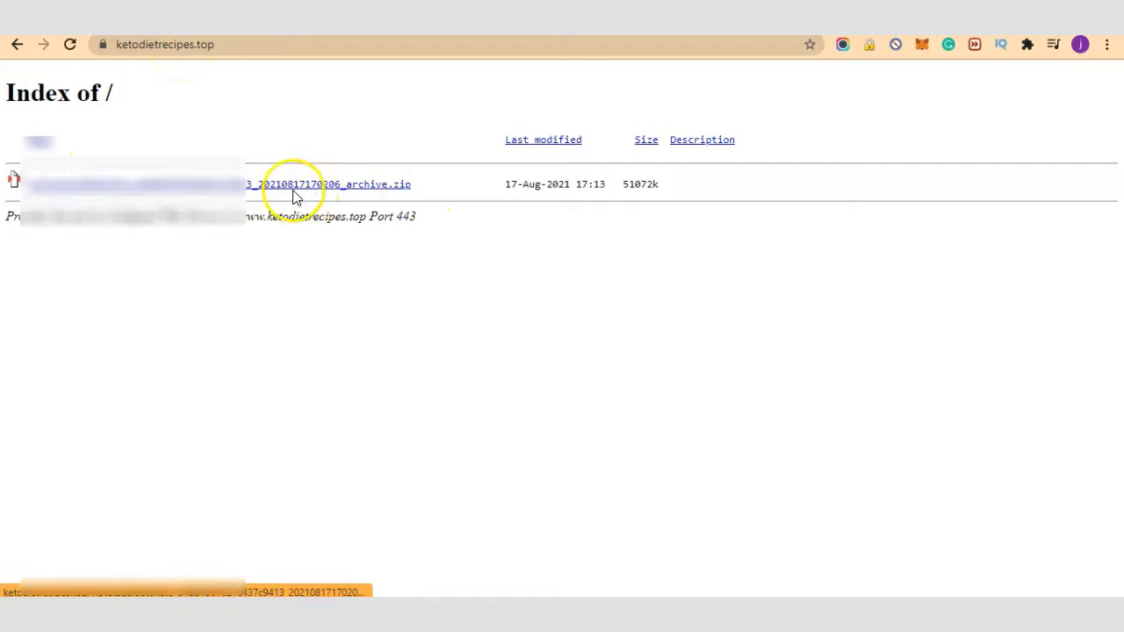
key("ctrl+Tab")
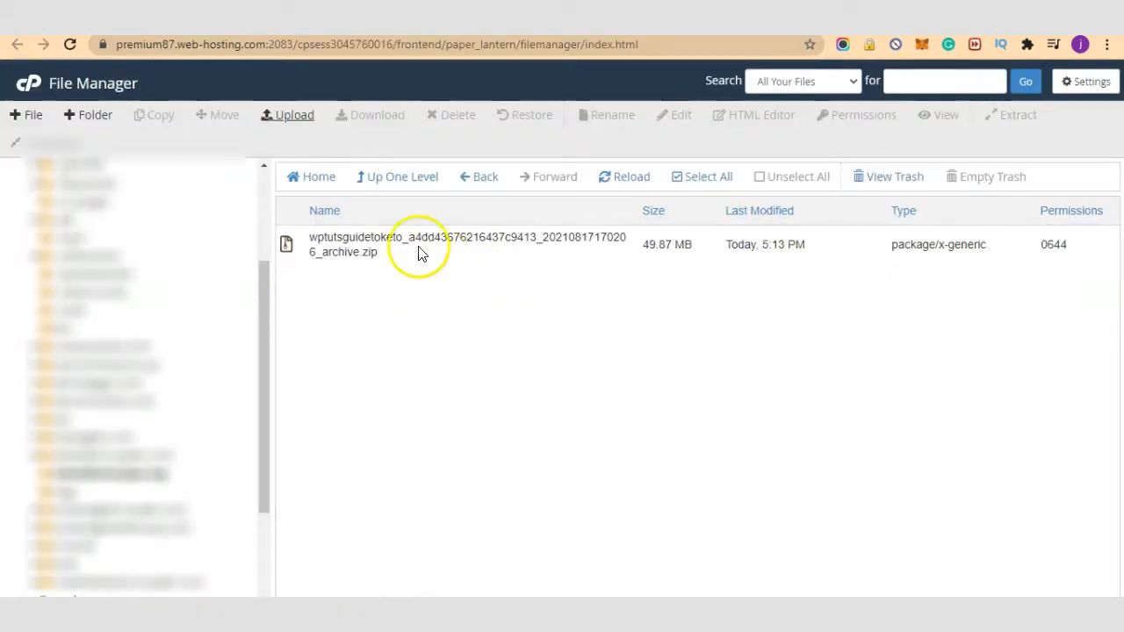
left_click(284, 245)
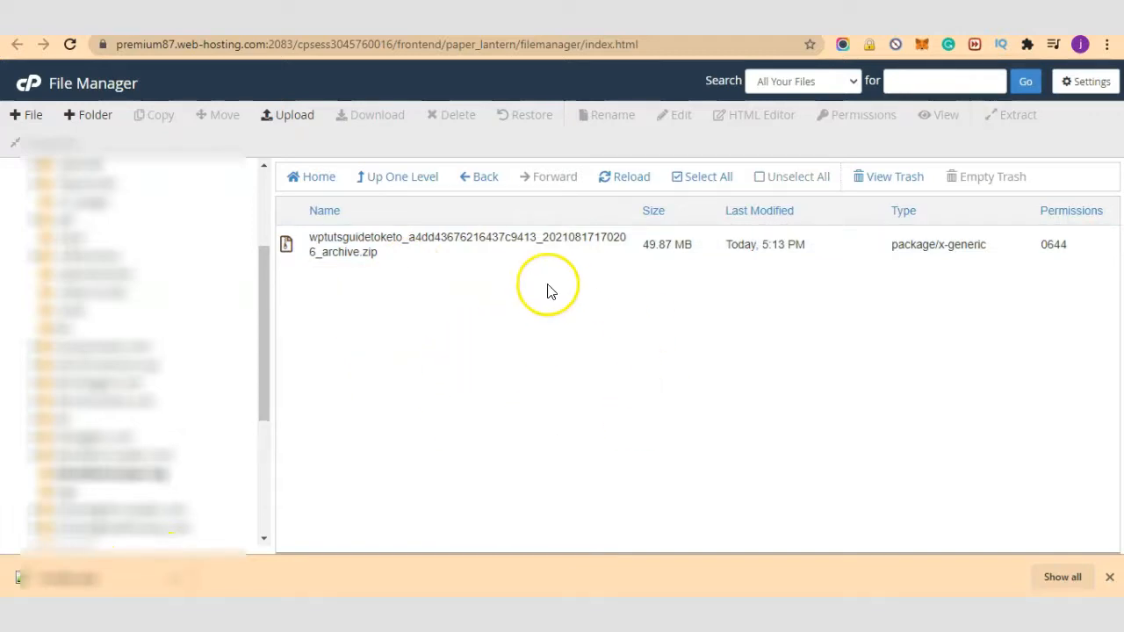
left_click(489, 244)
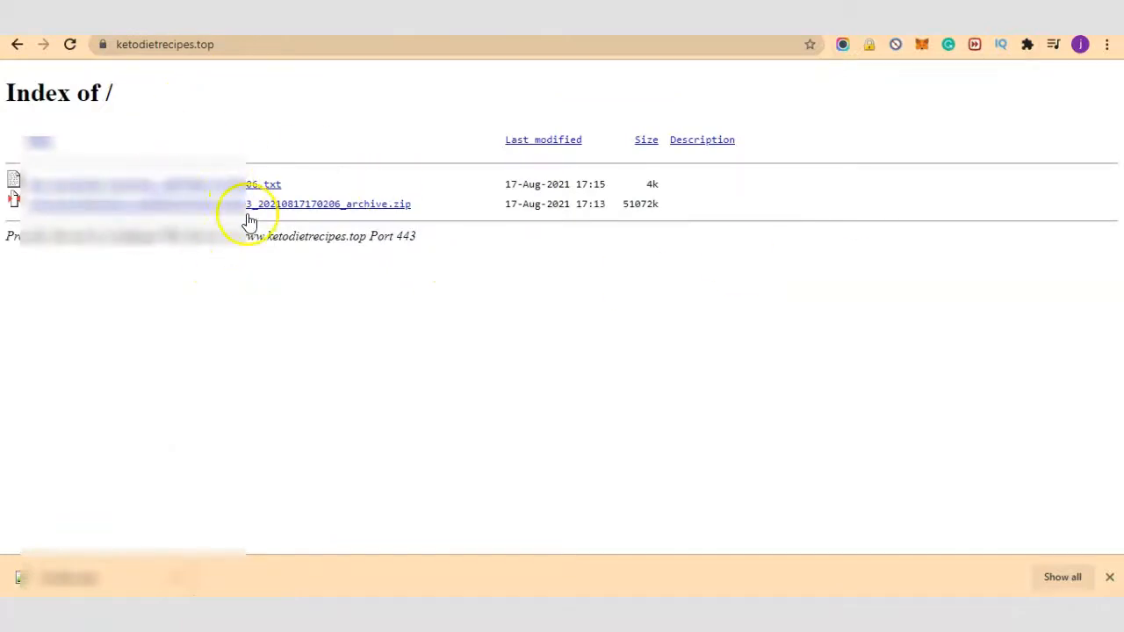
left_click(71, 45)
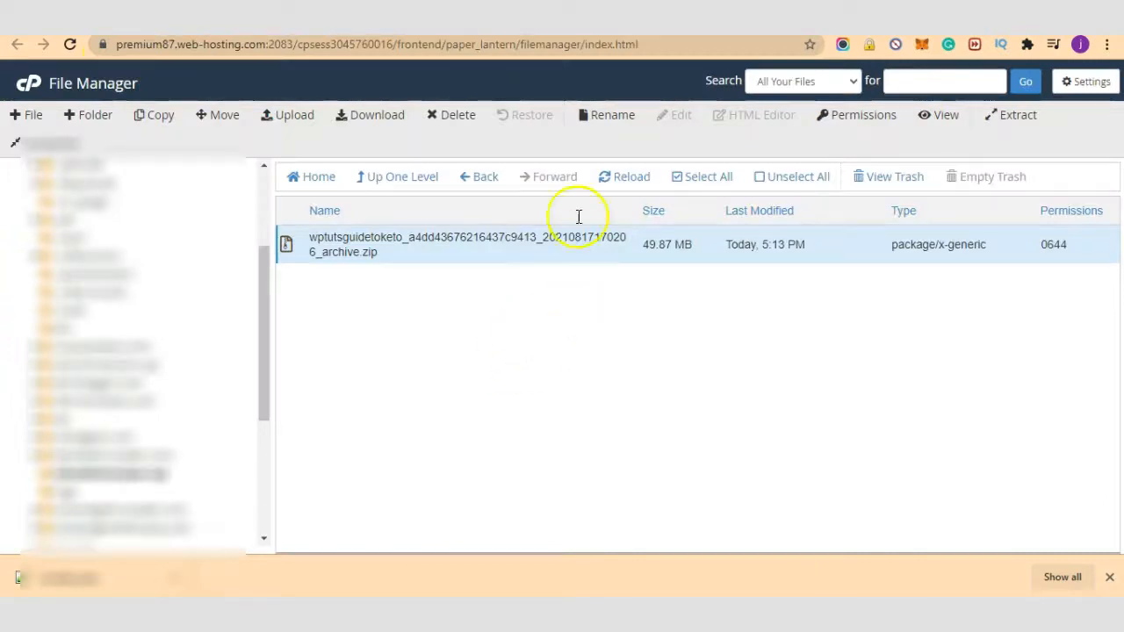
left_click(617, 179)
left_click(295, 240)
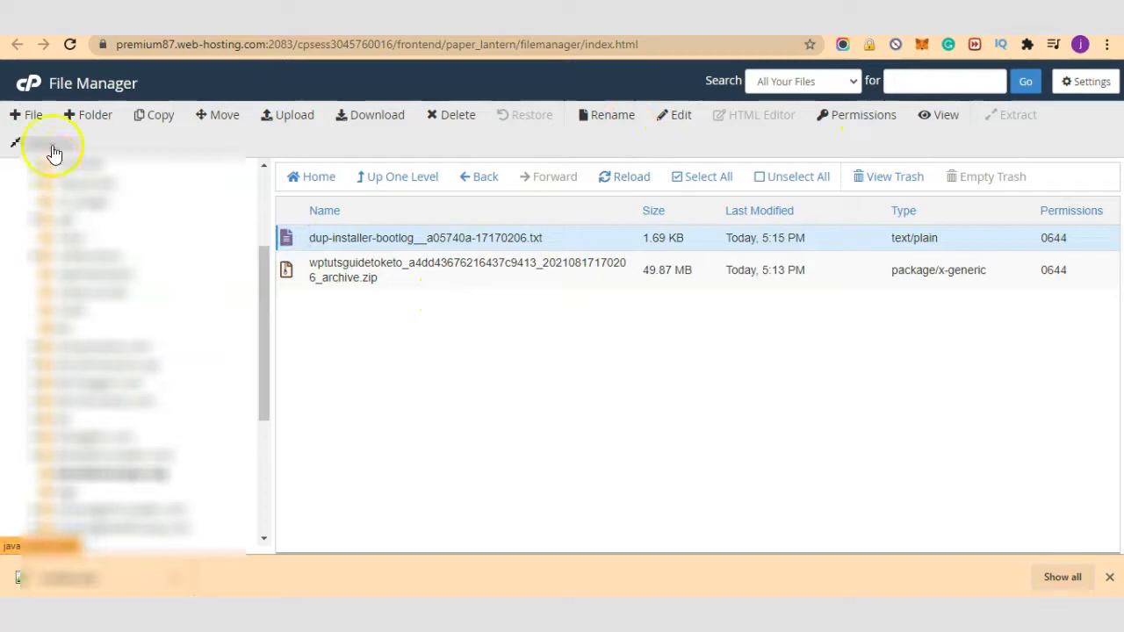
left_click(436, 123)
left_click(712, 364)
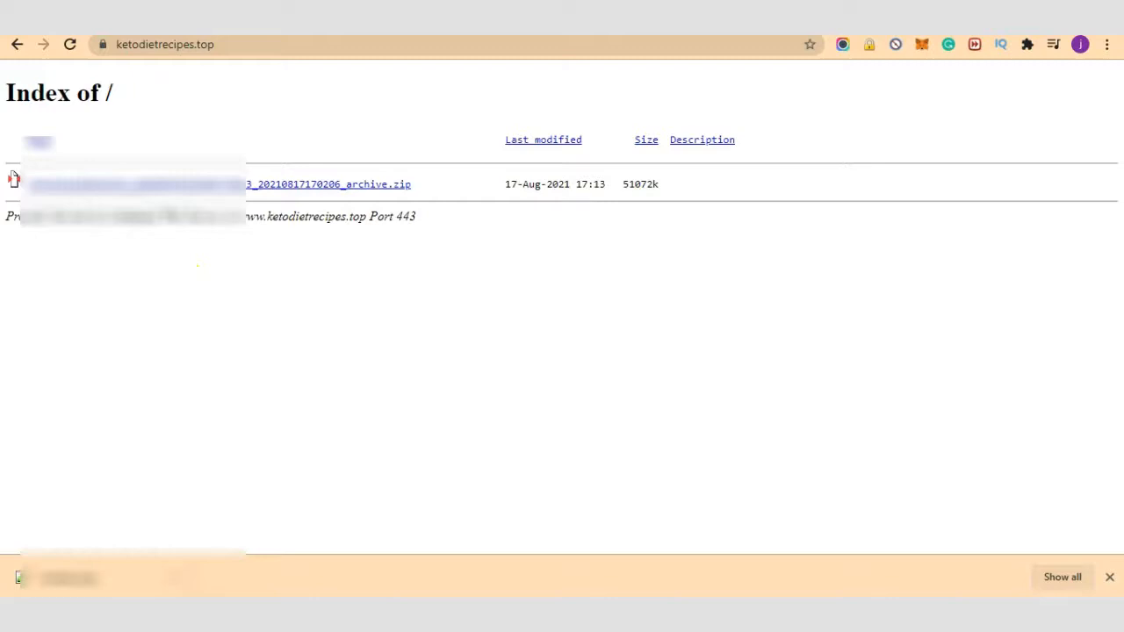
key("ctrl+t")
type("https://ketodietrecipes.top/installer.php")
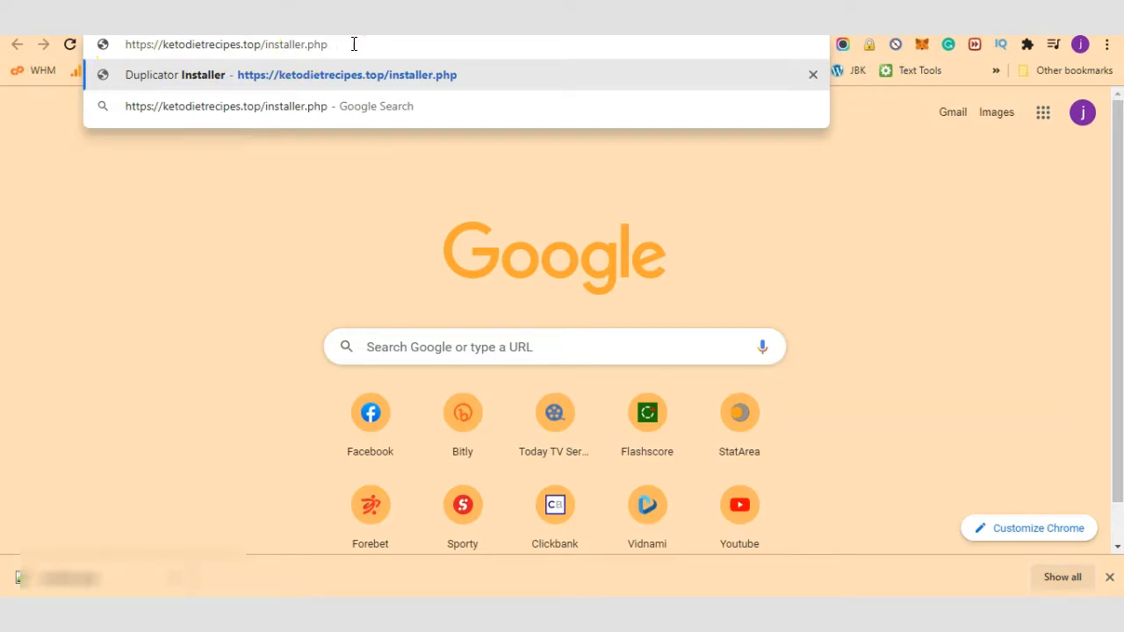
Step: Load ketodietrecipes.top/installer.php in Chrome; it returns 404 Not Found
key("Return")
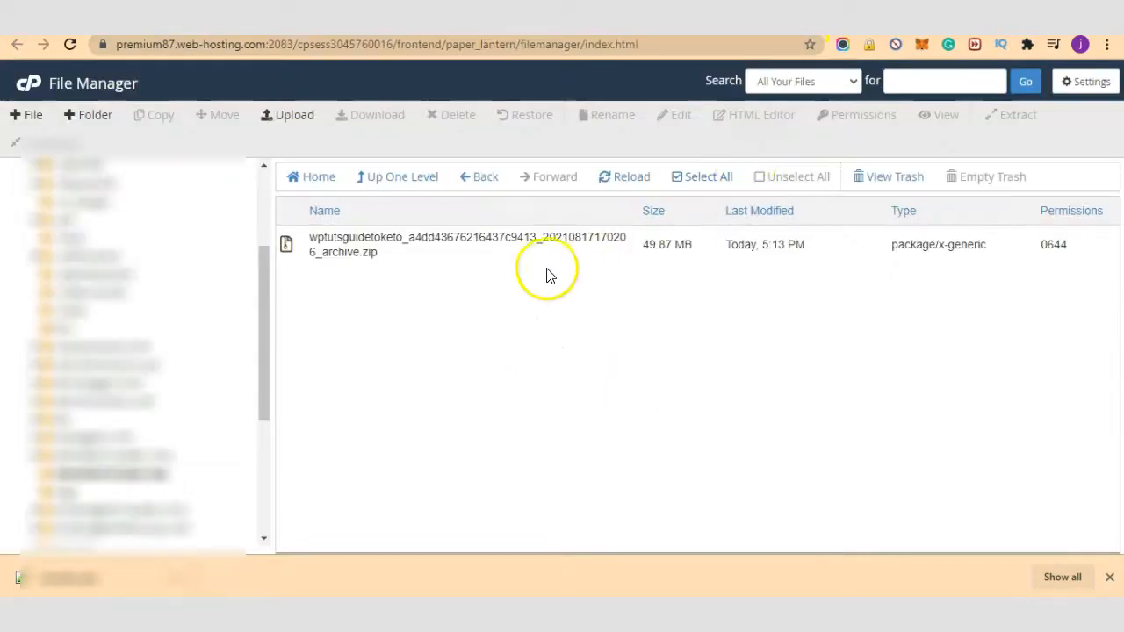
Step: Upload another file to the ketodietrecipes.top folder to 100%, then return to the File Manager listing
left_click(290, 119)
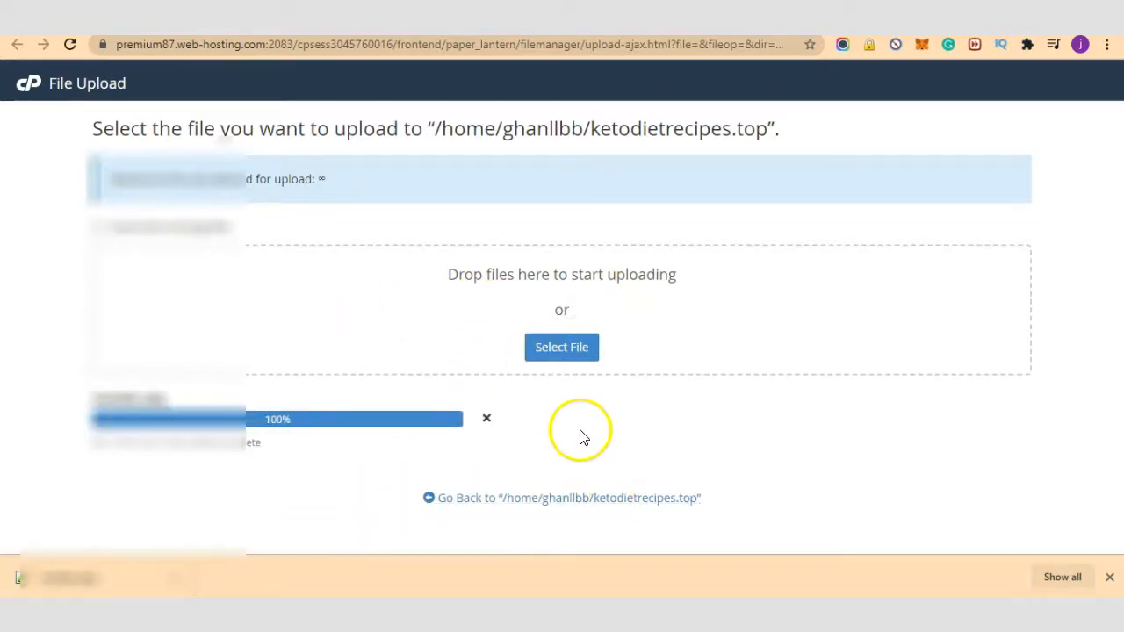
left_click(597, 498)
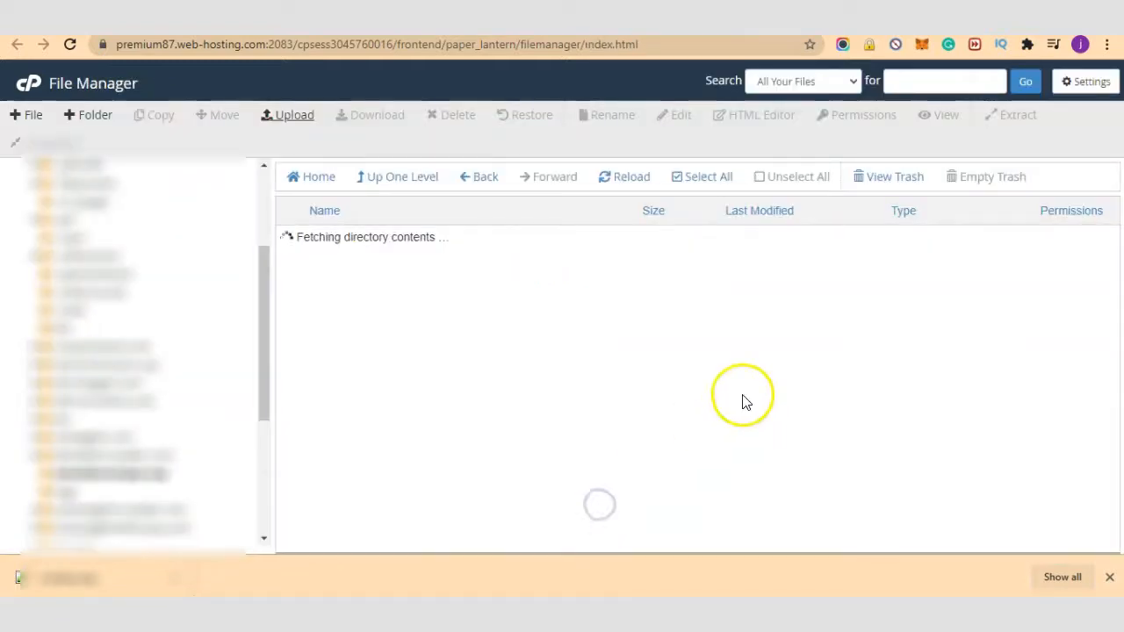
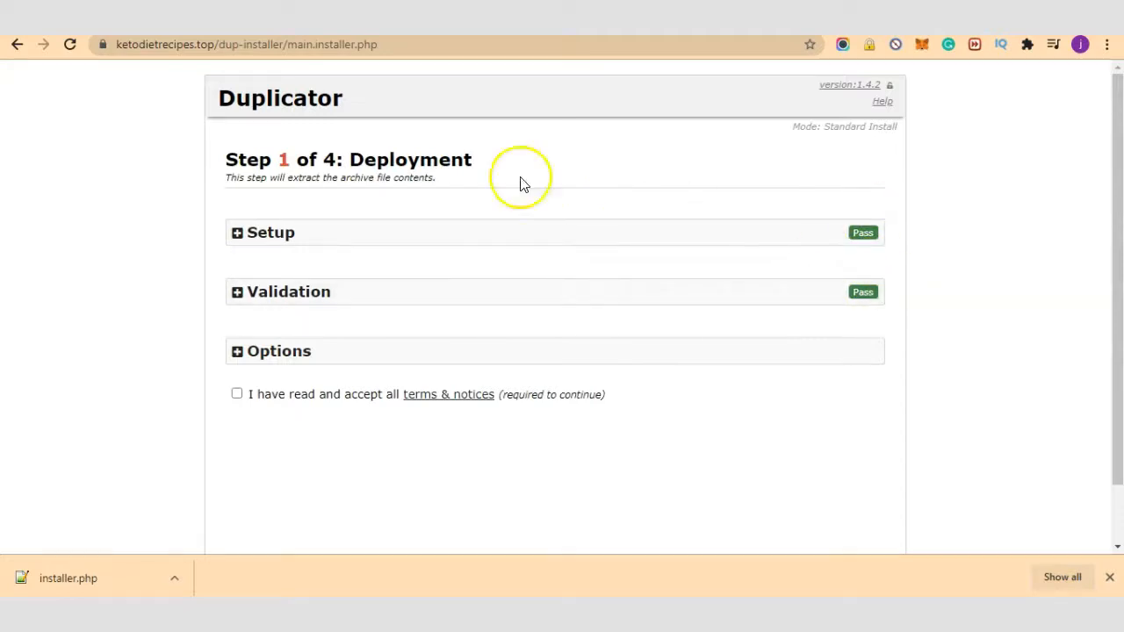
Step: Tick the terms-and-notices box and review the Setup details for archived site WPTutsGuide
scroll(400, 294, "down", 1)
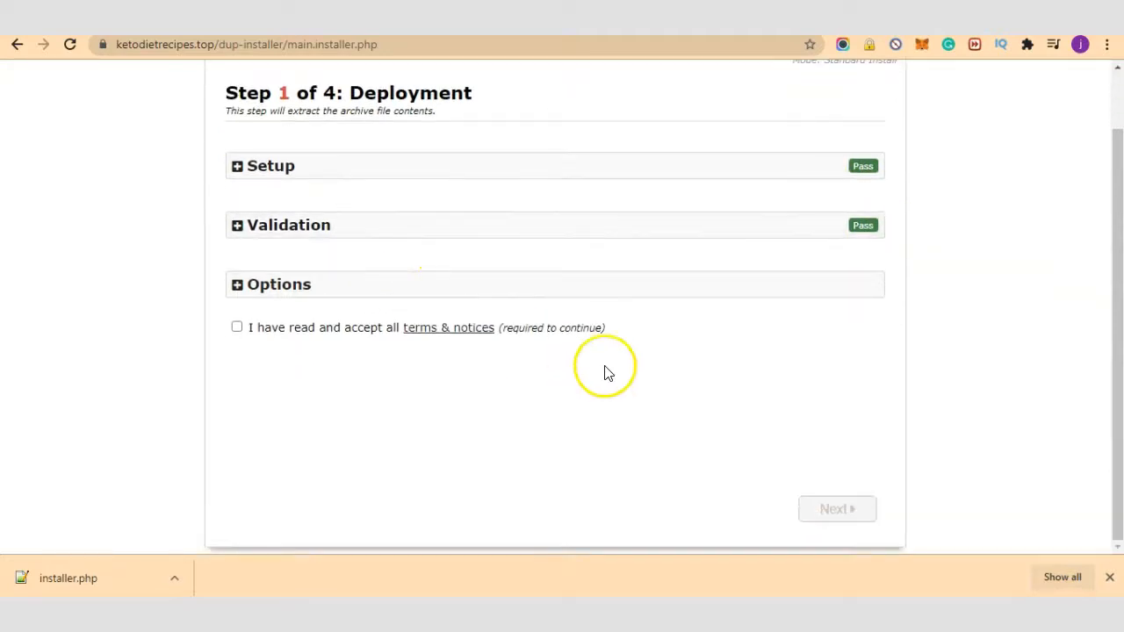
left_click(249, 329)
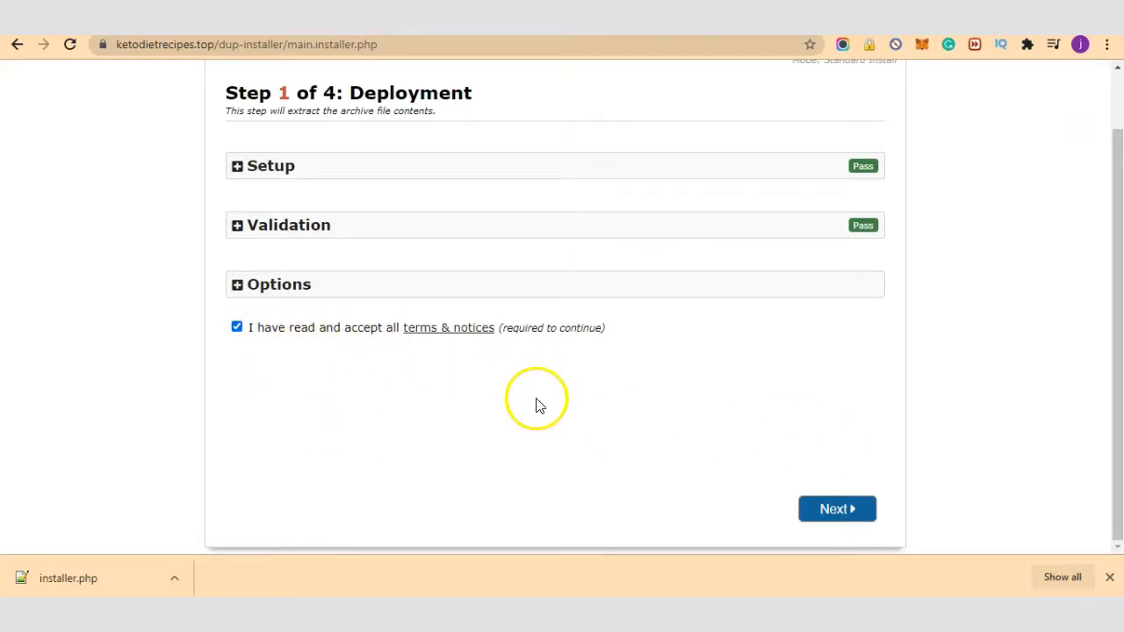
left_click(238, 166)
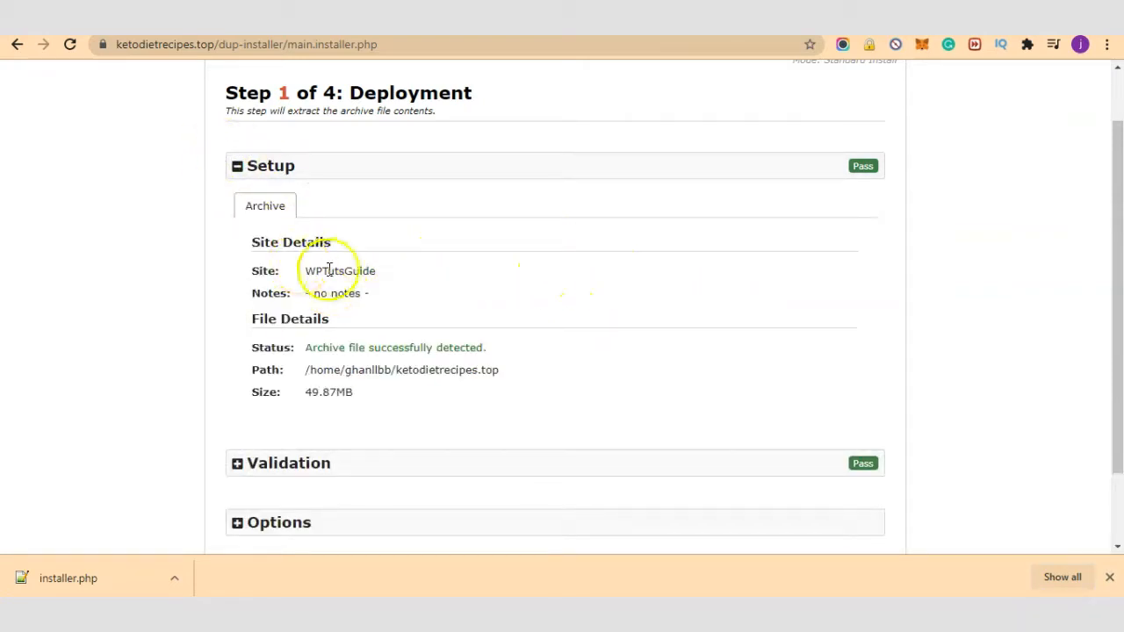
left_click_drag(309, 272, 383, 277)
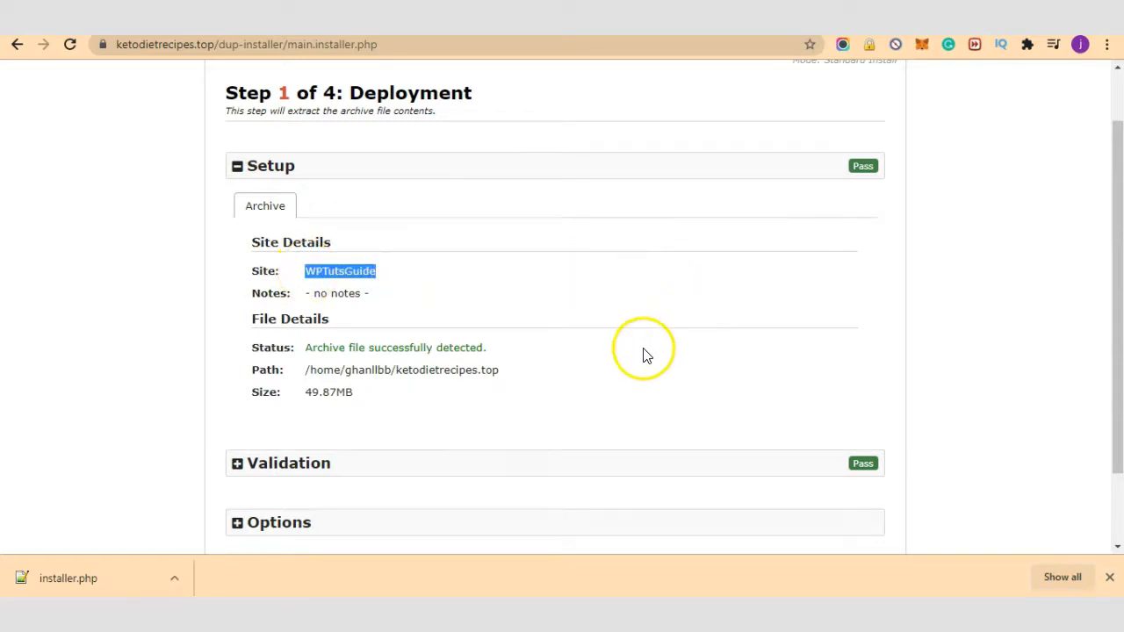
scroll(527, 360, "down", 1)
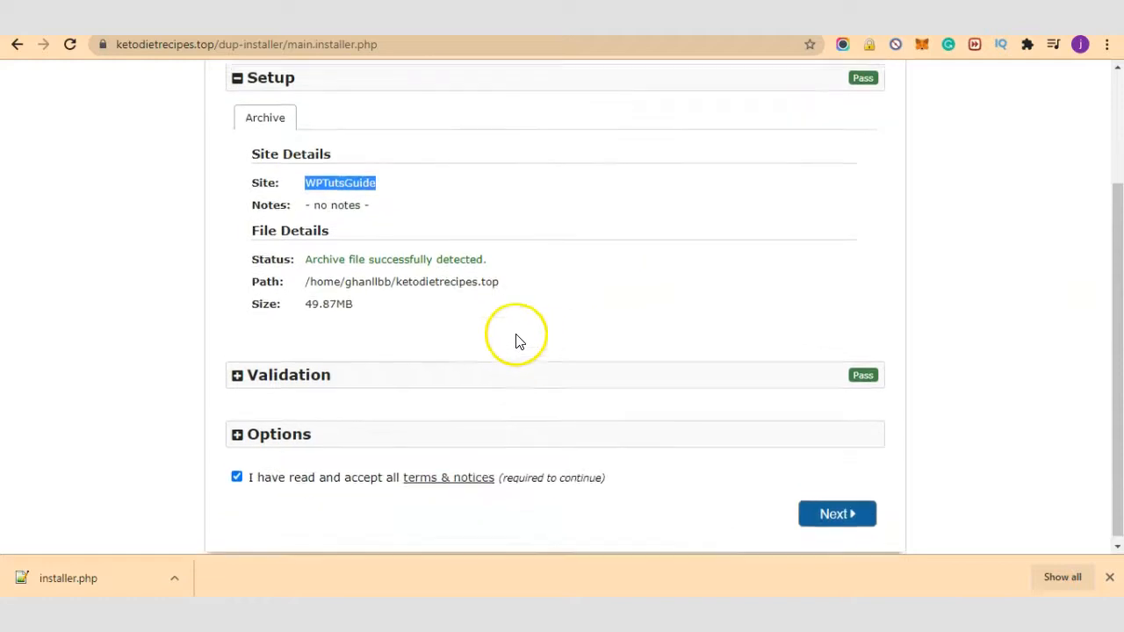
scroll(519, 341, "up", 1)
left_click(244, 158)
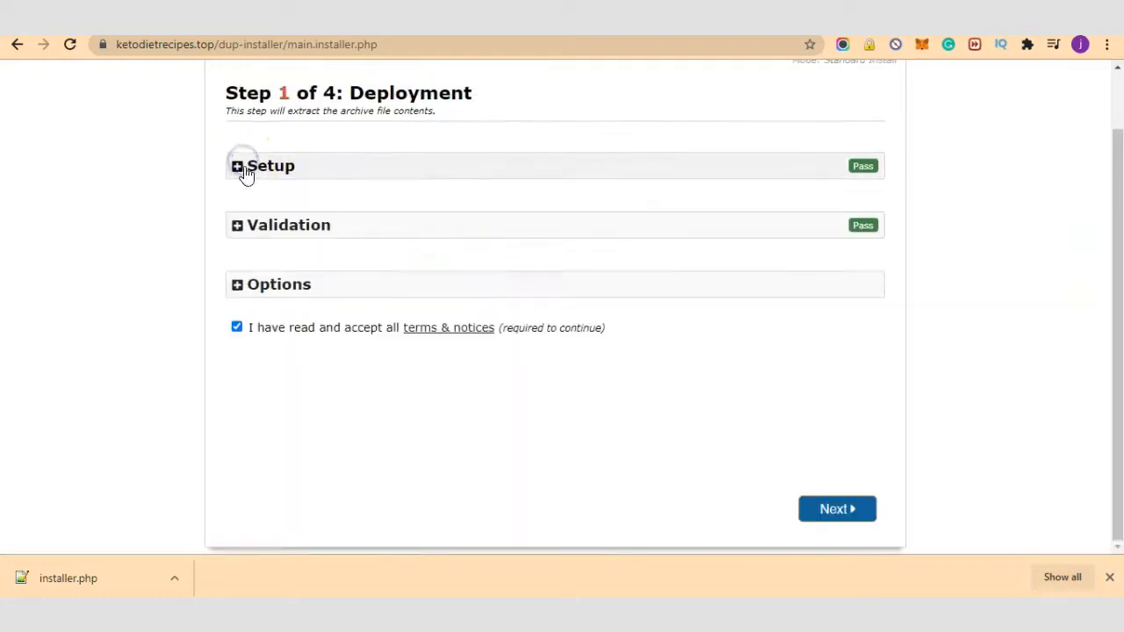
Step: Expand and review the Validation requirements and notices, then collapse them
left_click(246, 230)
scroll(561, 303, "down", 2)
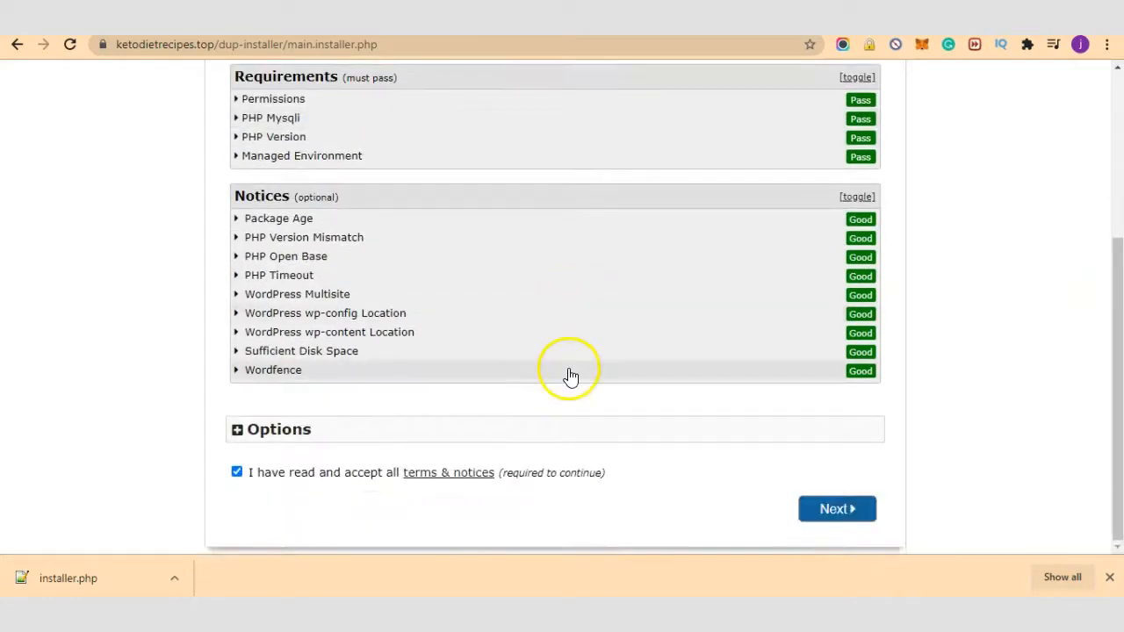
scroll(569, 376, "up", 2)
scroll(537, 281, "down", 1)
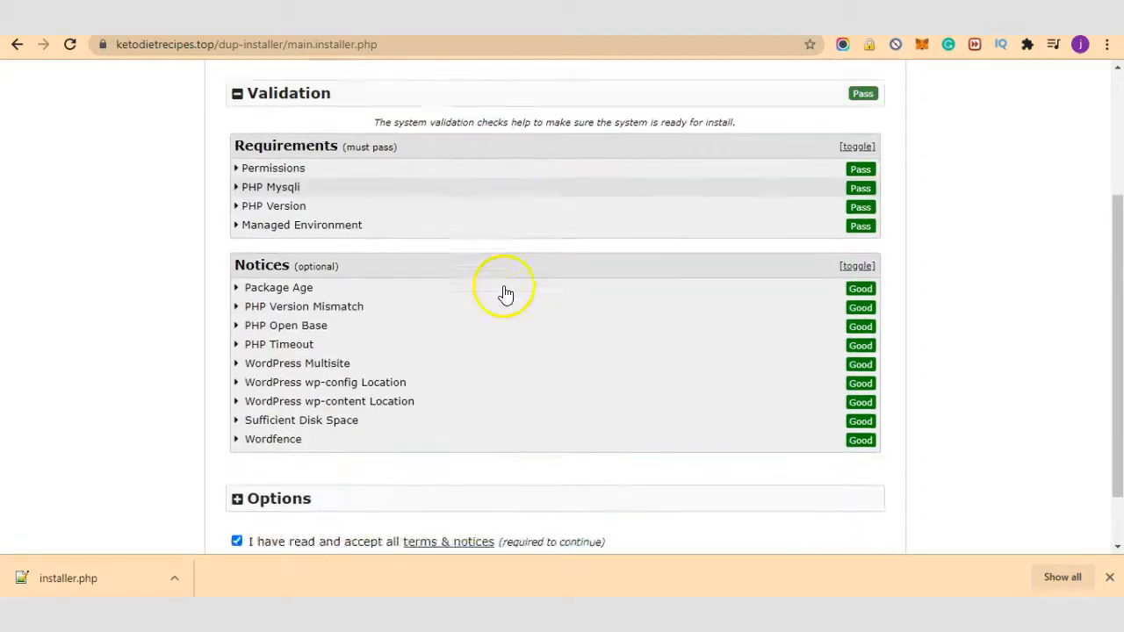
scroll(501, 293, "up", 2)
left_click(242, 271)
Step: Expand and review the extraction and advanced Options, then collapse them
scroll(509, 289, "down", 1)
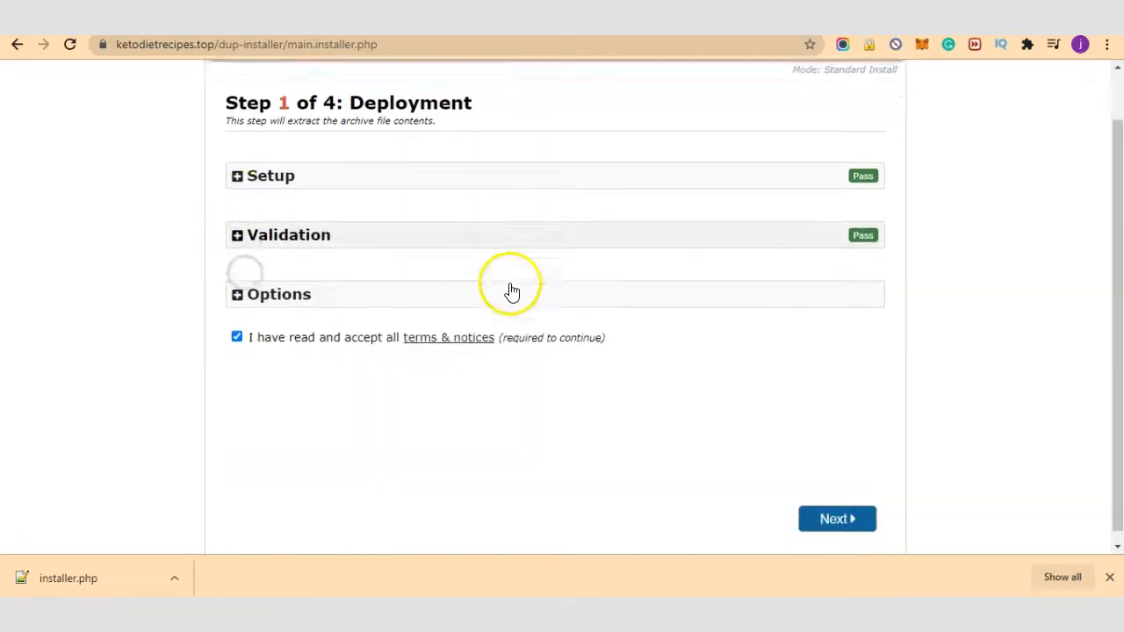
left_click(299, 284)
scroll(559, 283, "down", 2)
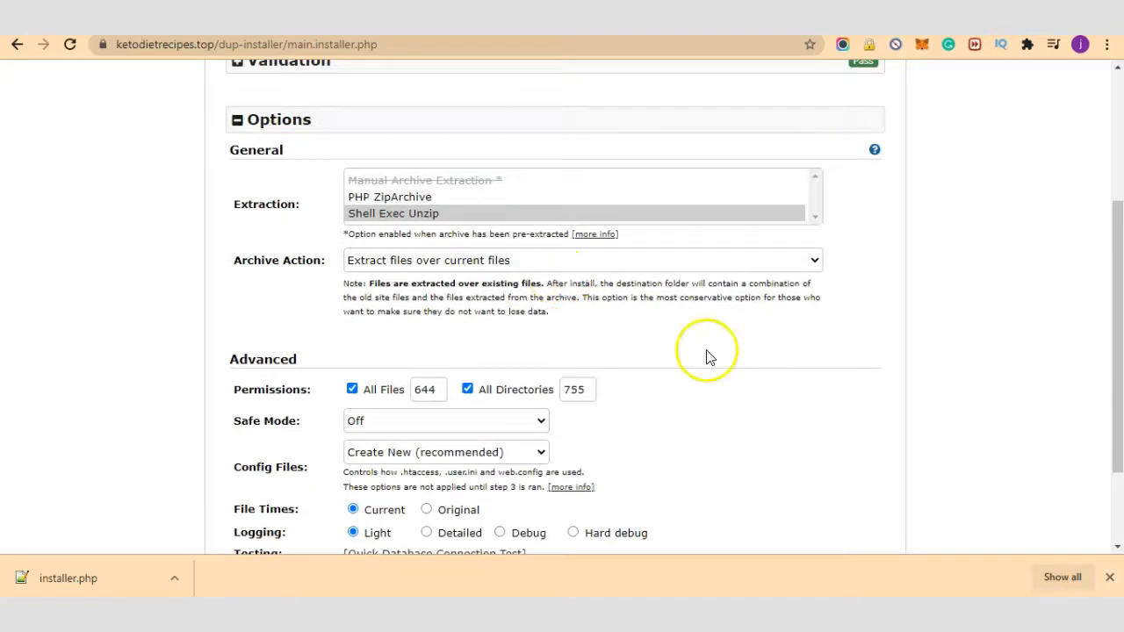
scroll(705, 357, "down", 1)
scroll(705, 357, "up", 3)
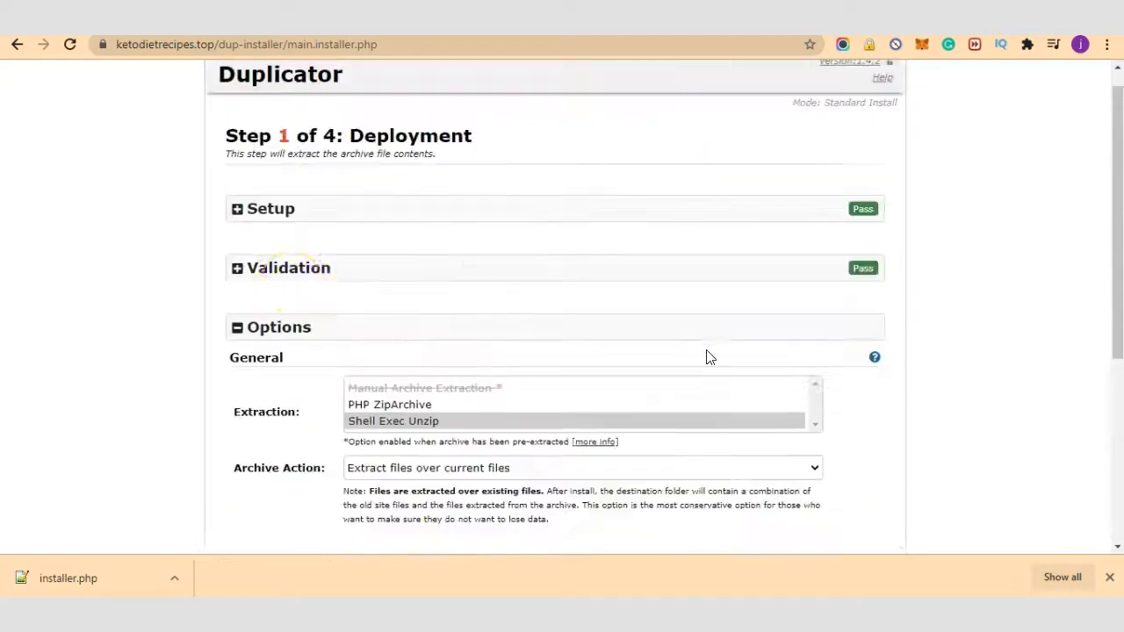
left_click(236, 332)
scroll(810, 494, "down", 1)
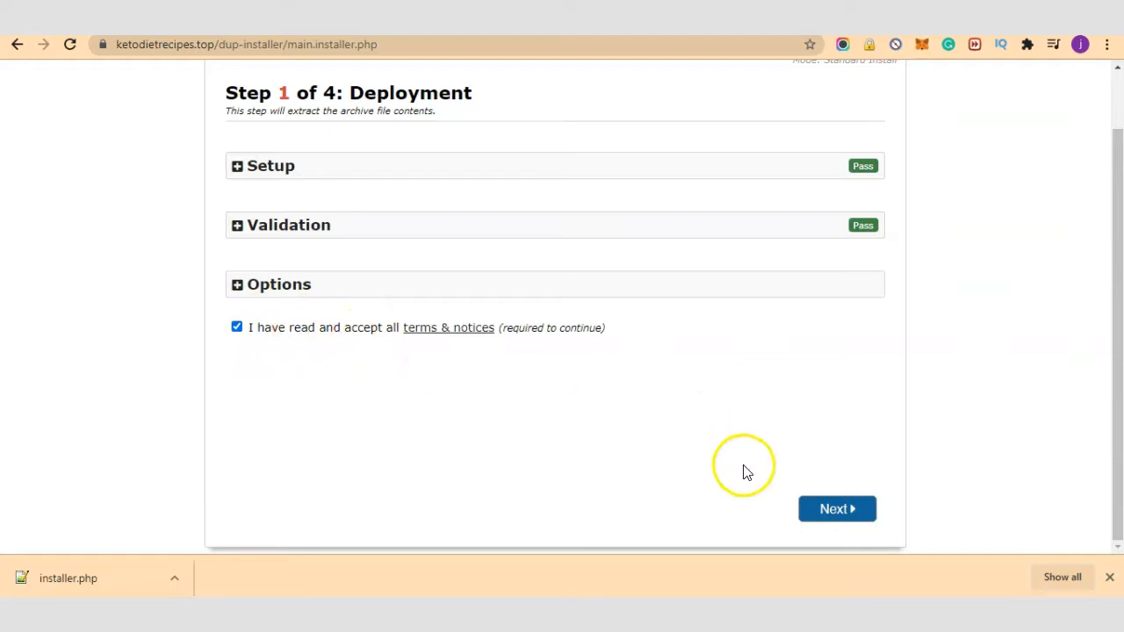
Step: Extract the archive files and move on to Step 2 Install Database
left_click(837, 513)
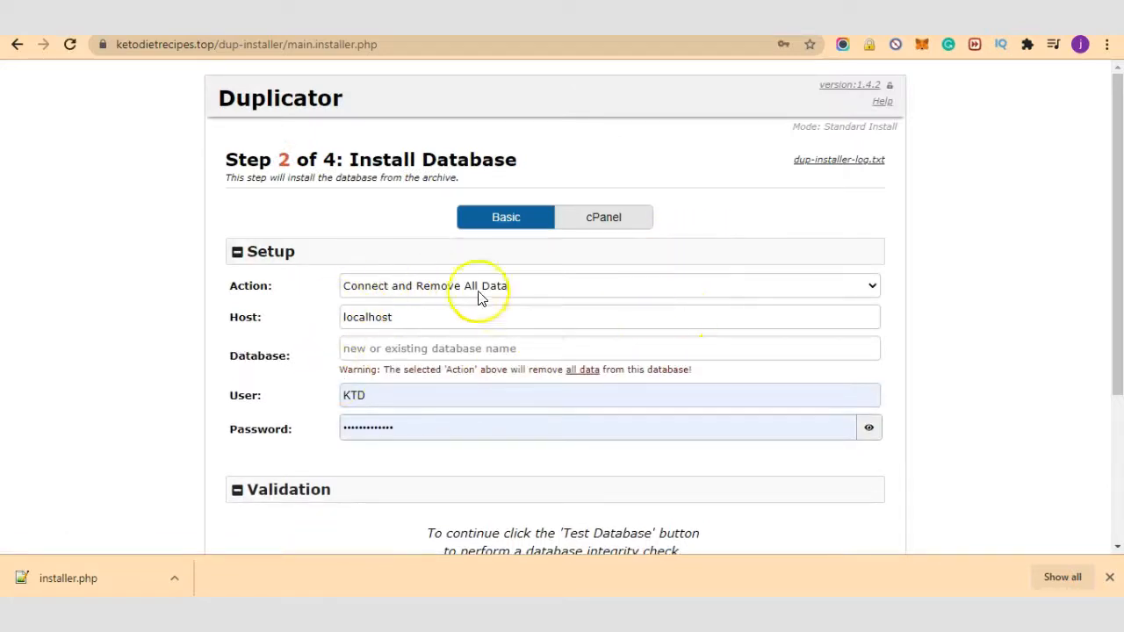
scroll(568, 351, "down", 1)
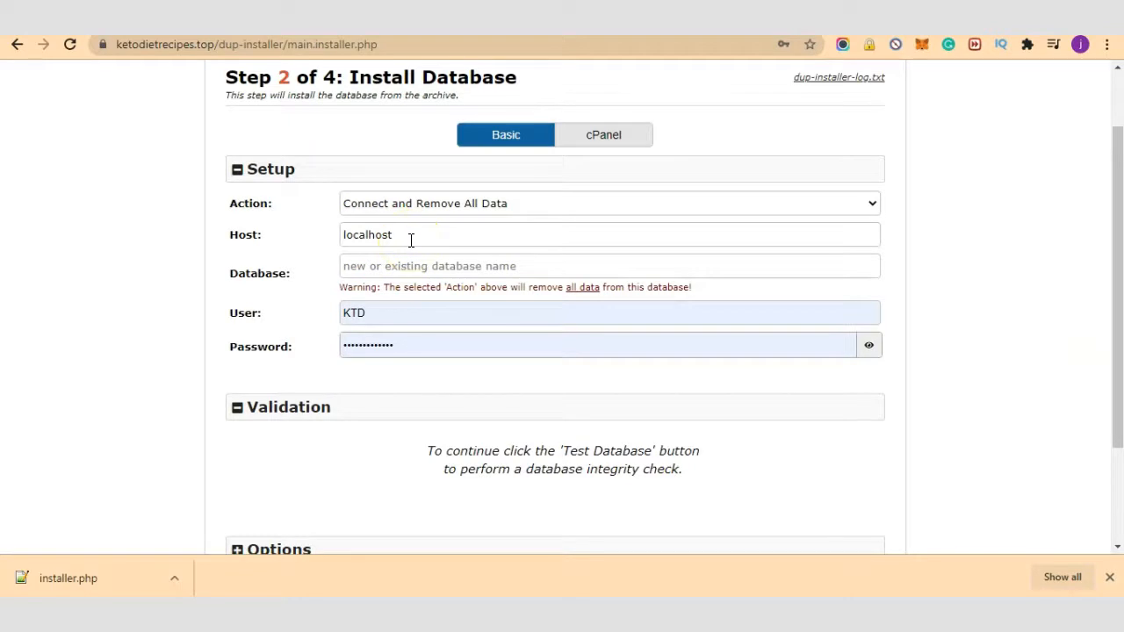
scroll(706, 448, "down", 2)
scroll(640, 413, "up", 2)
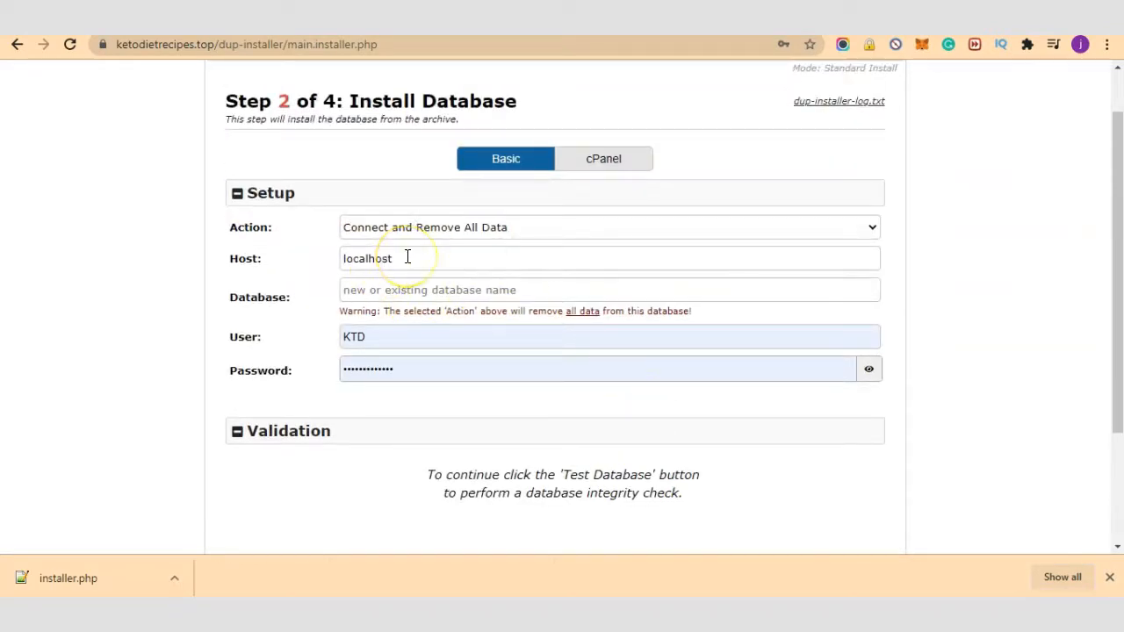
Step: Keep the database Action as 'Connect and Remove All Data' and focus the Database field
left_click(610, 232)
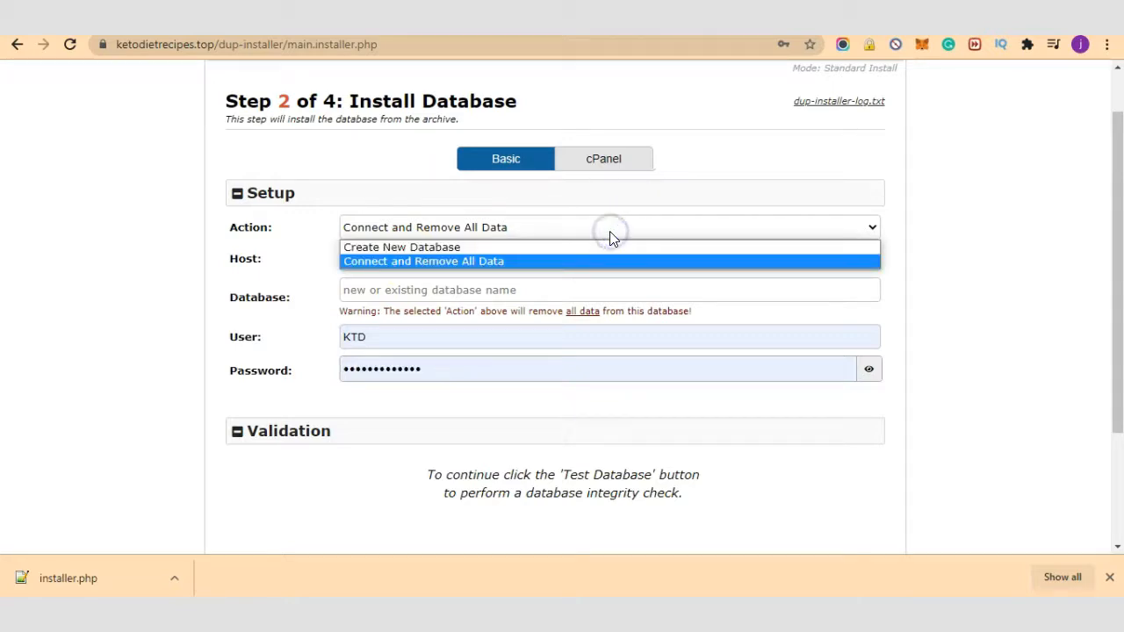
left_click(449, 268)
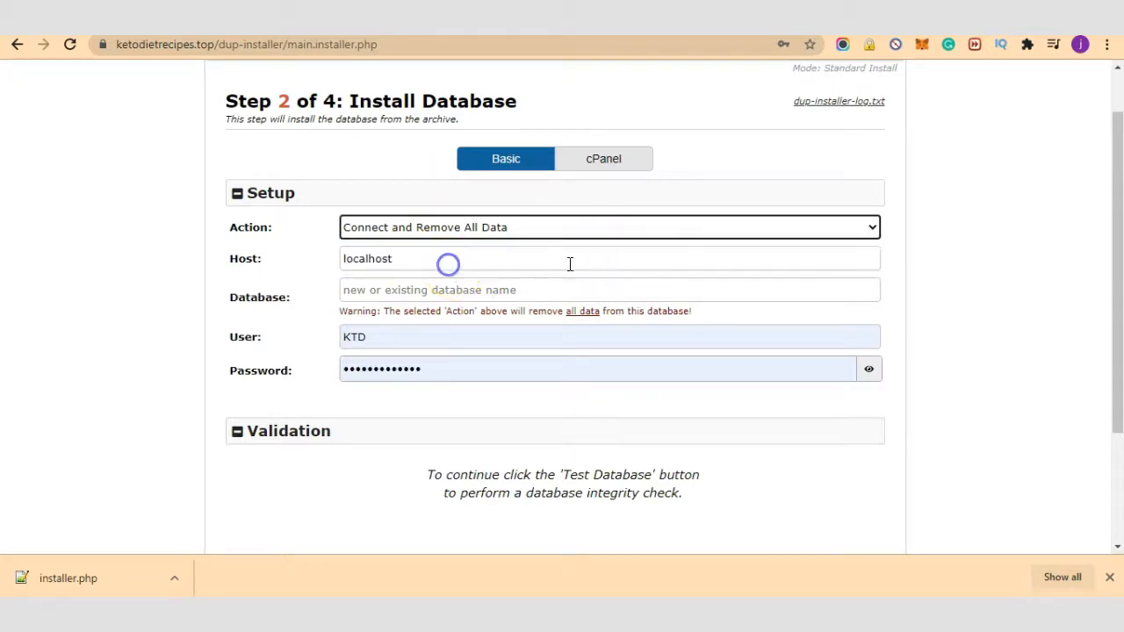
left_click(463, 230)
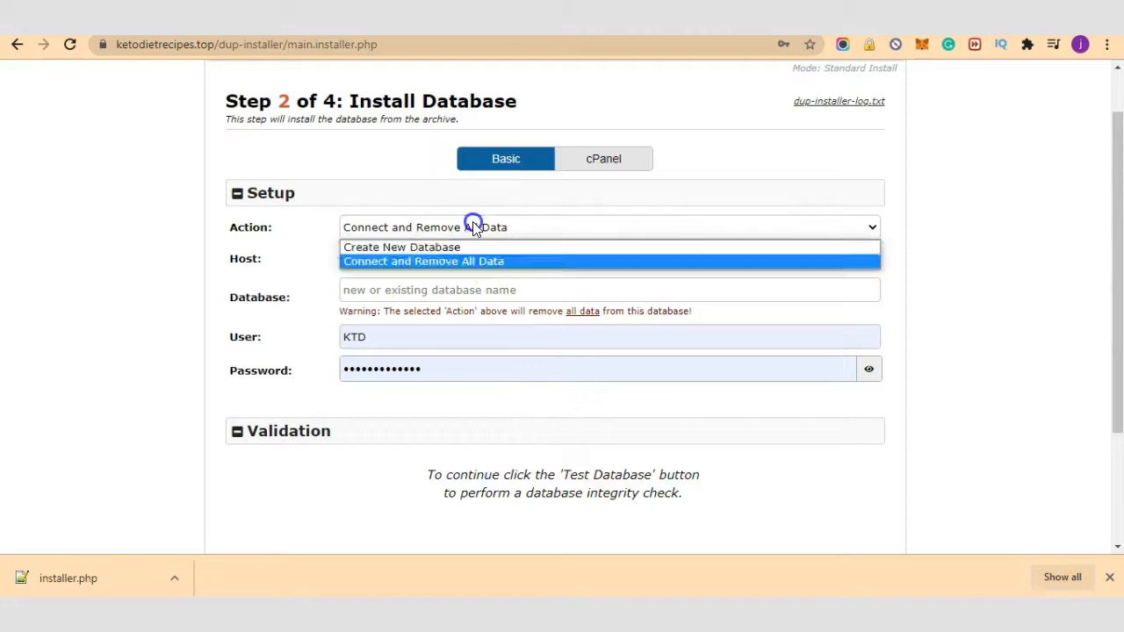
left_click(334, 298)
left_click(436, 287)
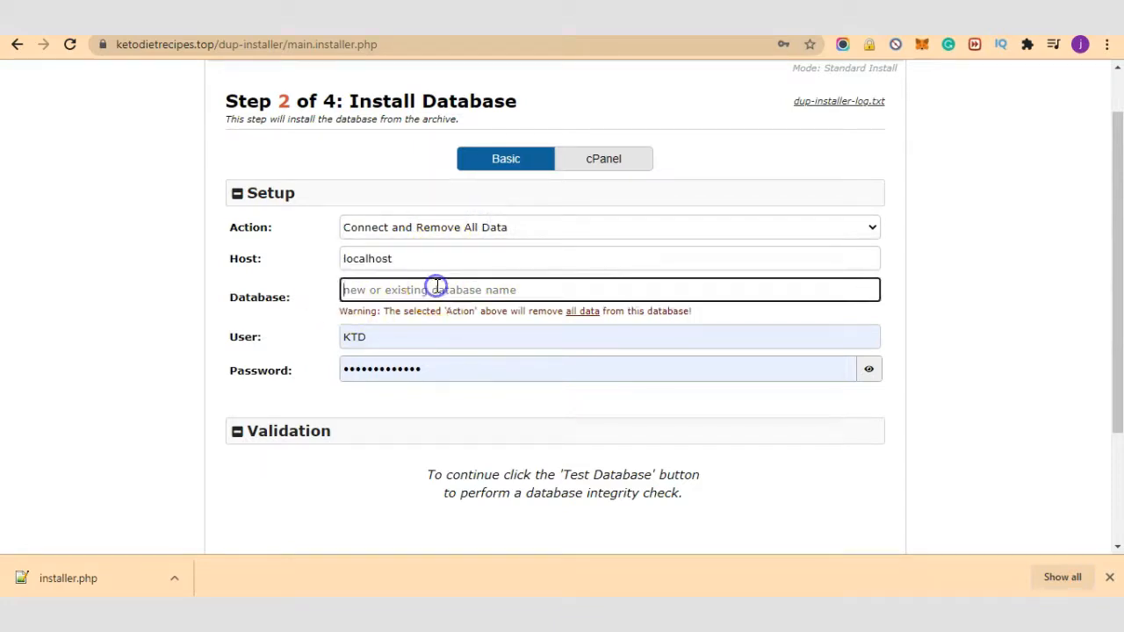
Step: Go from the cPanel home page to the MySQL Databases management page
left_click(806, 35)
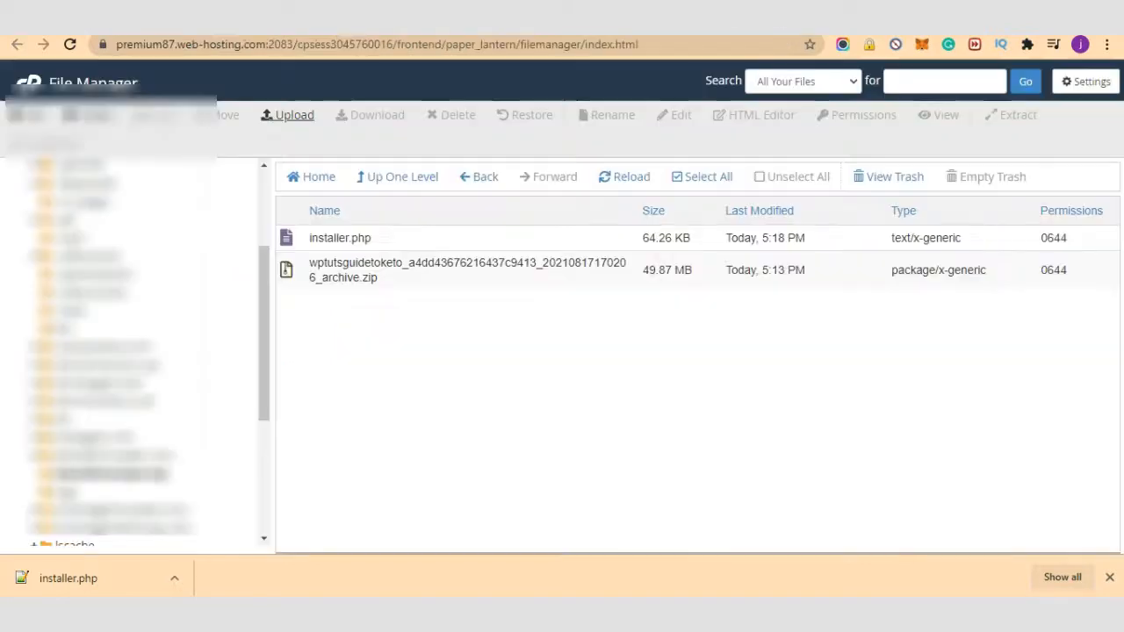
left_click(606, 35)
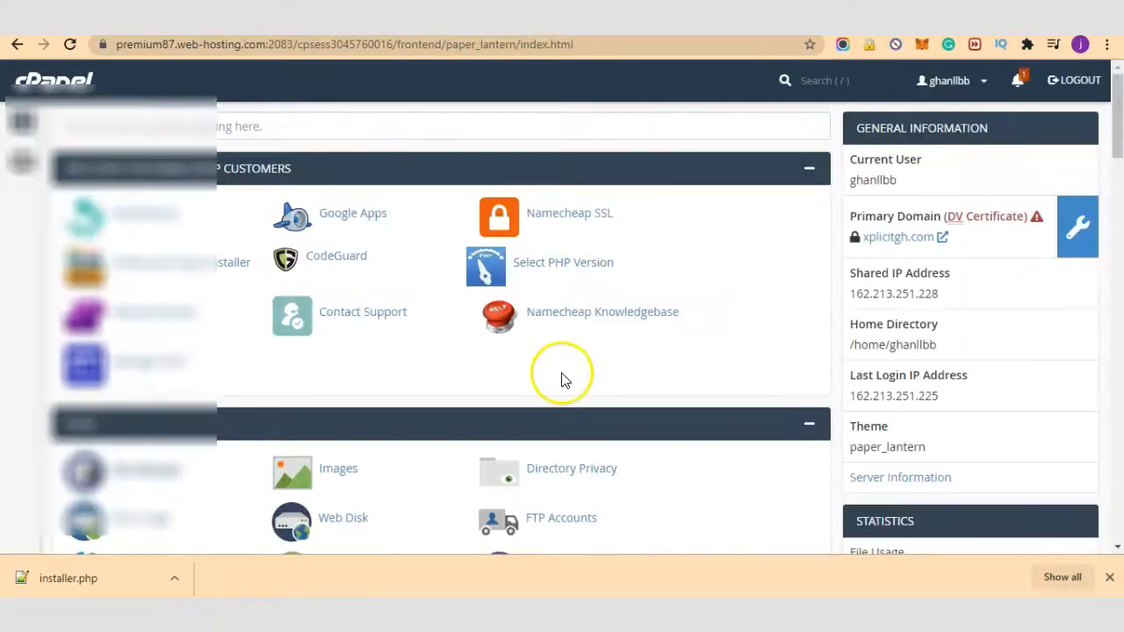
scroll(562, 374, "down", 6)
left_click(406, 230)
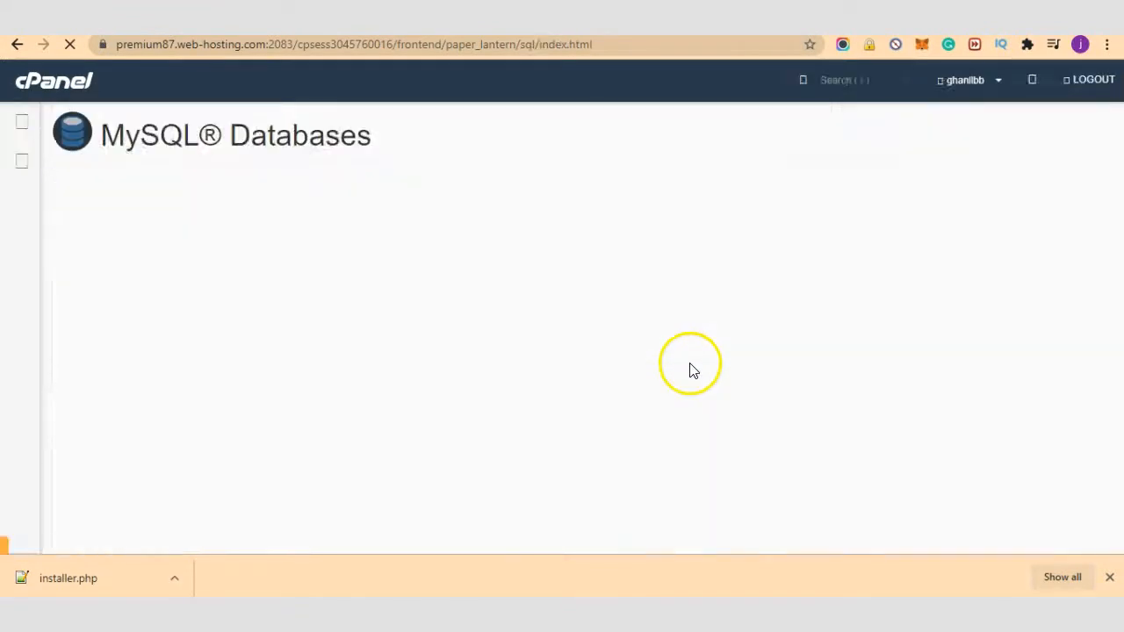
scroll(640, 378, "down", 3)
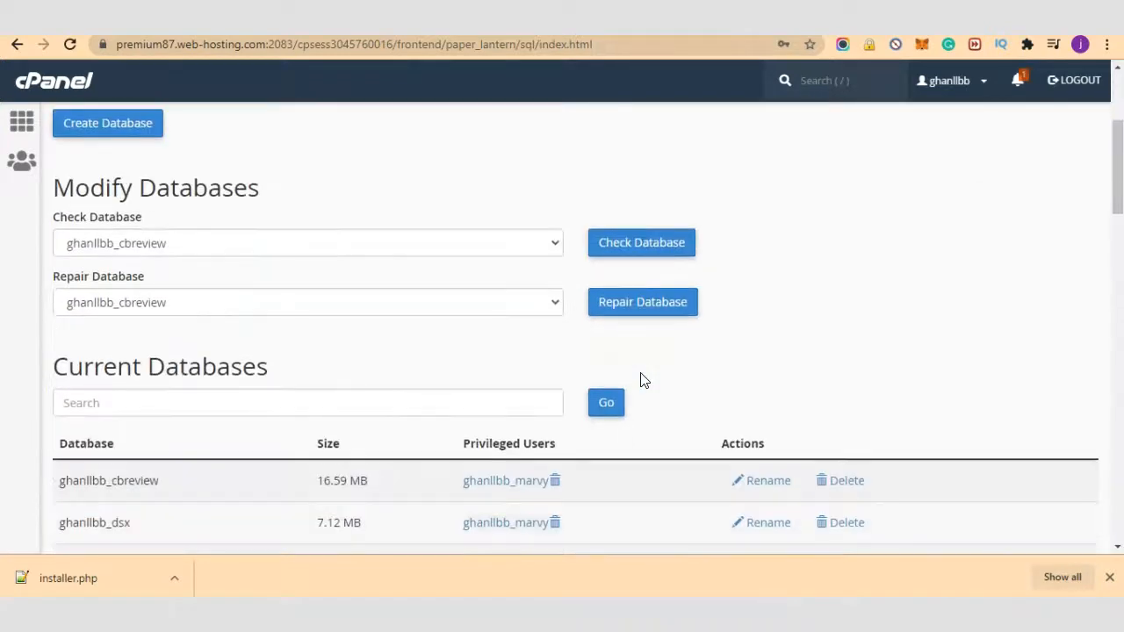
scroll(640, 379, "down", 6)
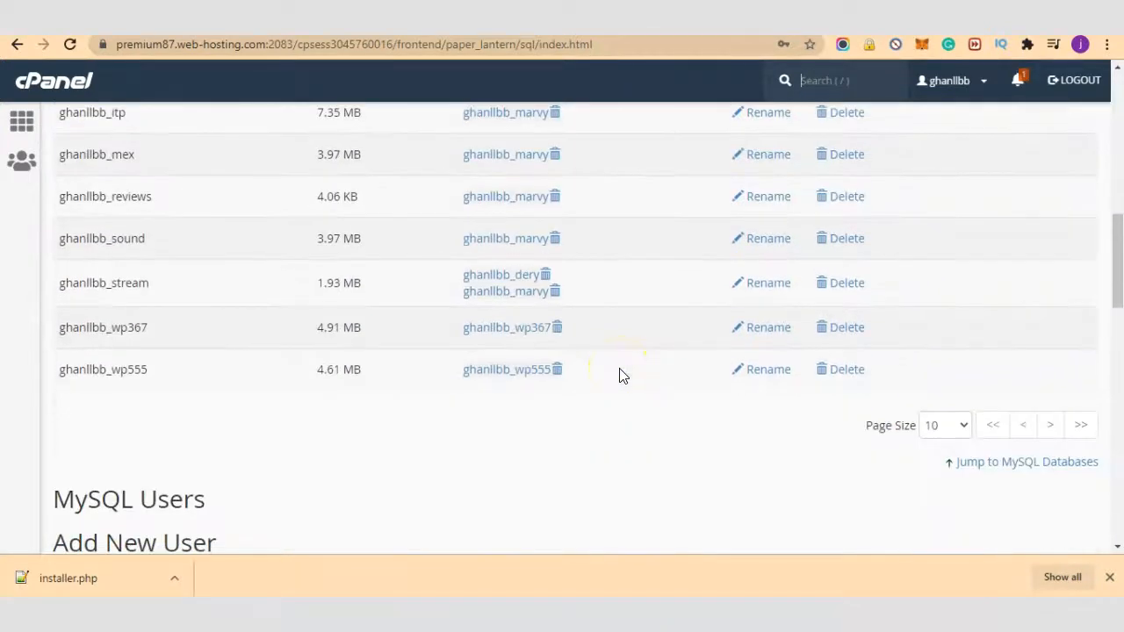
scroll(292, 413, "down", 8)
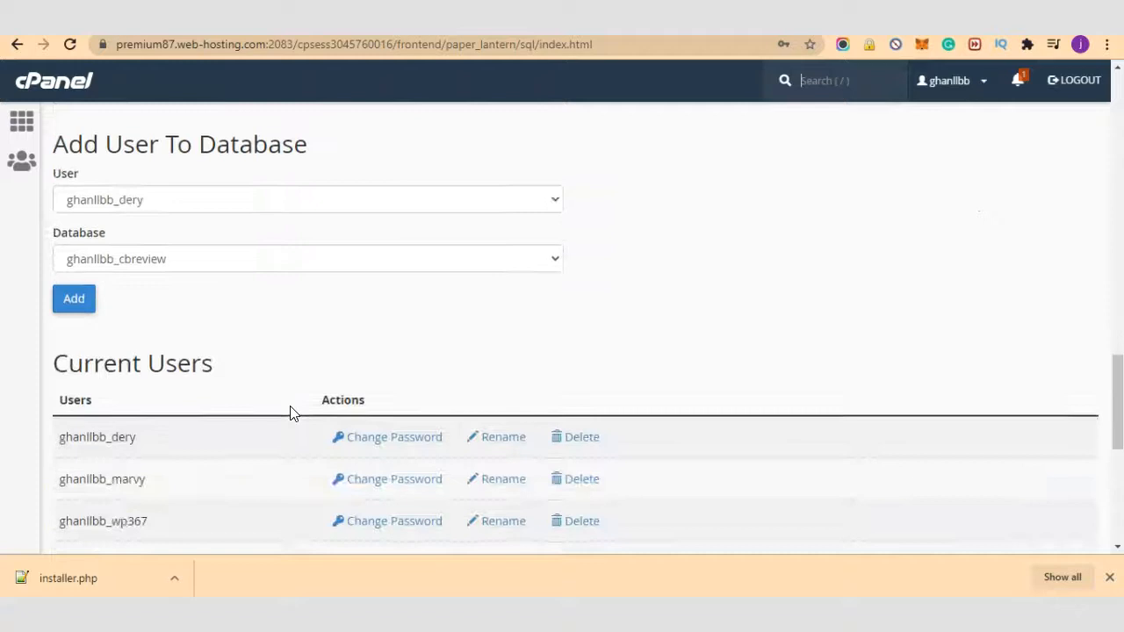
scroll(292, 413, "up", 8)
scroll(293, 412, "down", 3)
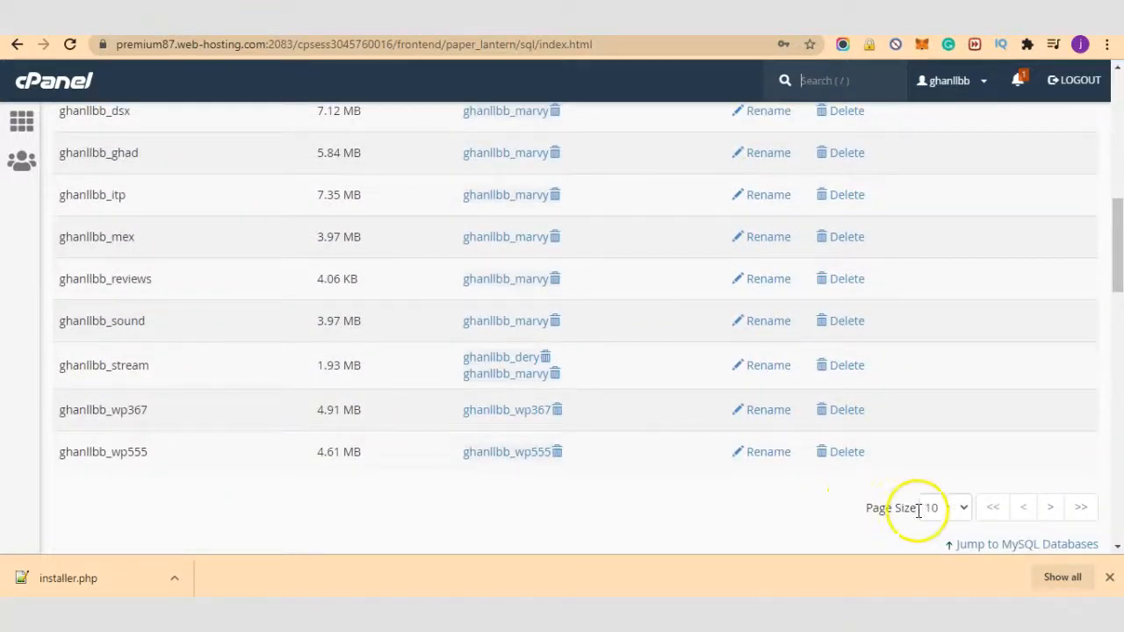
Step: Show 50 databases per page and copy the name of the database ending in _ytk
left_click(944, 508)
left_click(934, 436)
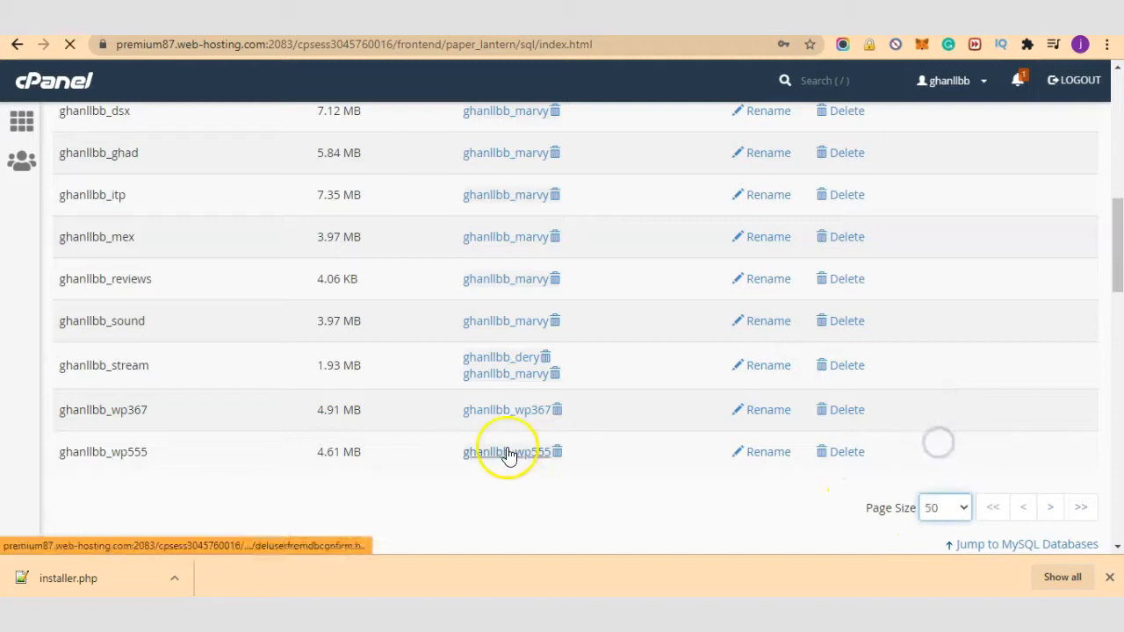
scroll(457, 422, "down", 1)
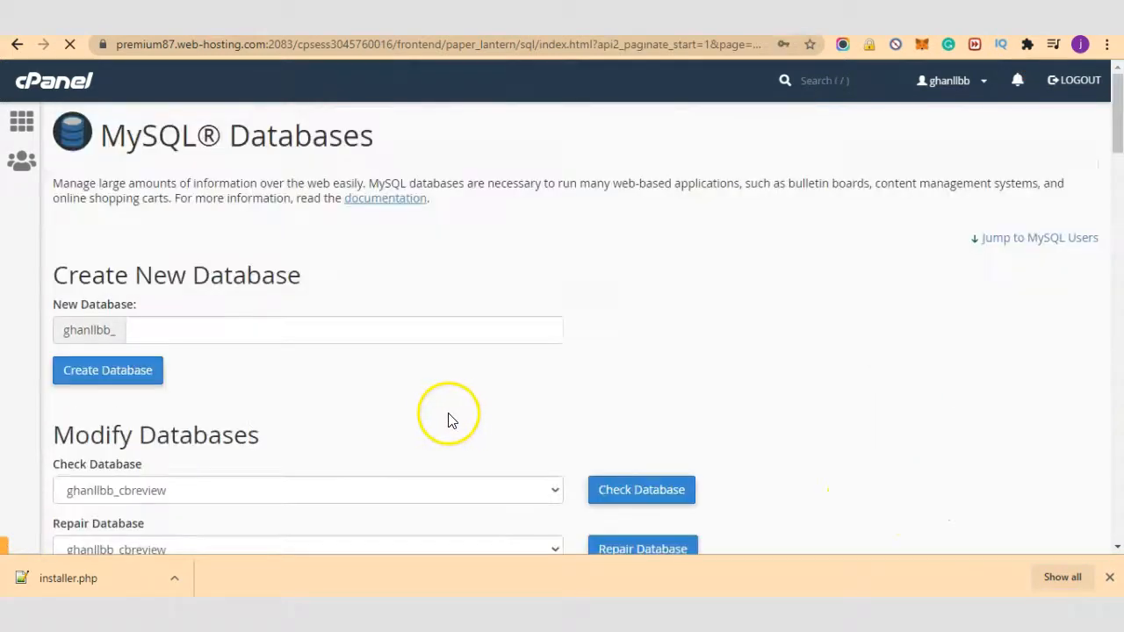
scroll(440, 415, "down", 9)
scroll(435, 406, "down", 3)
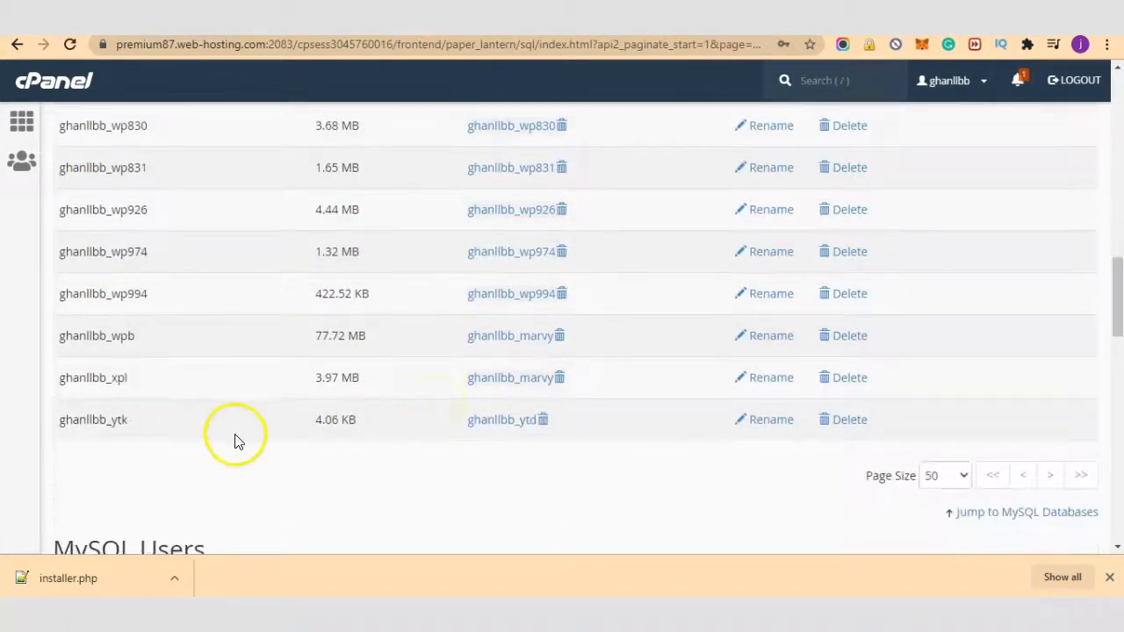
left_click_drag(152, 420, 118, 418)
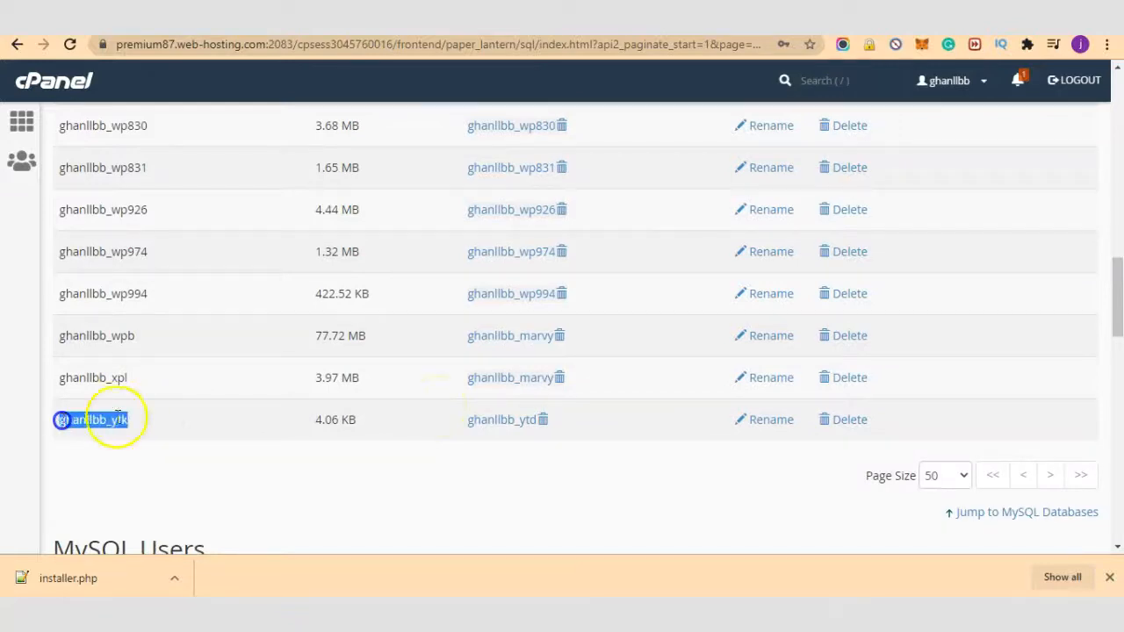
right_click(128, 419)
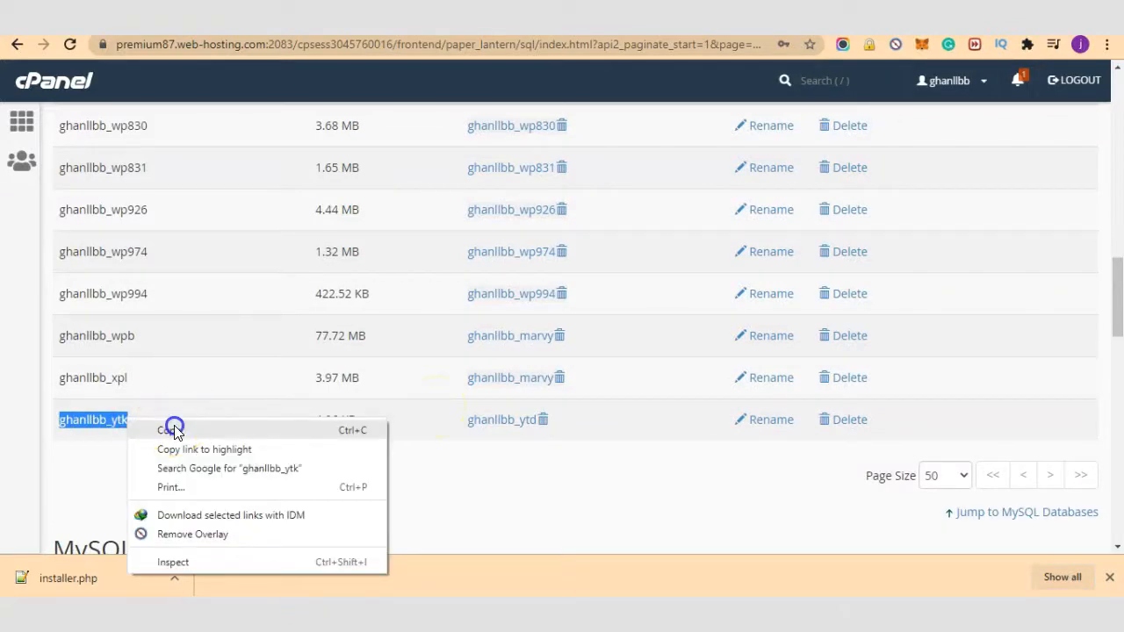
left_click(169, 430)
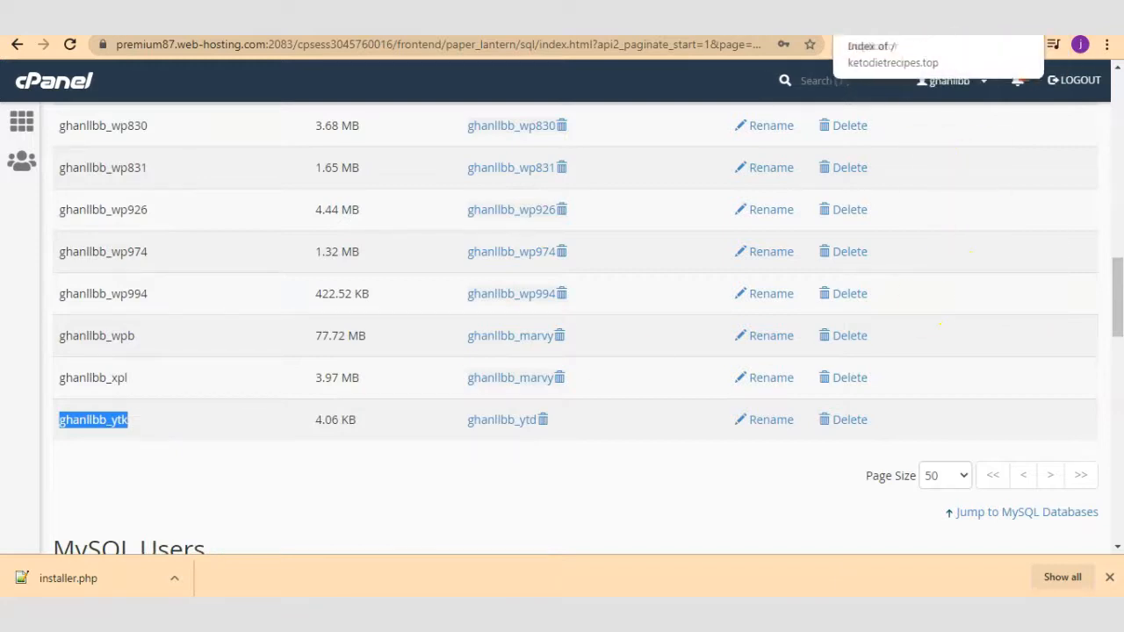
Step: Set the installer's database User to the _ytd user by pasting the name and changing its last letter to d
left_click(897, 21)
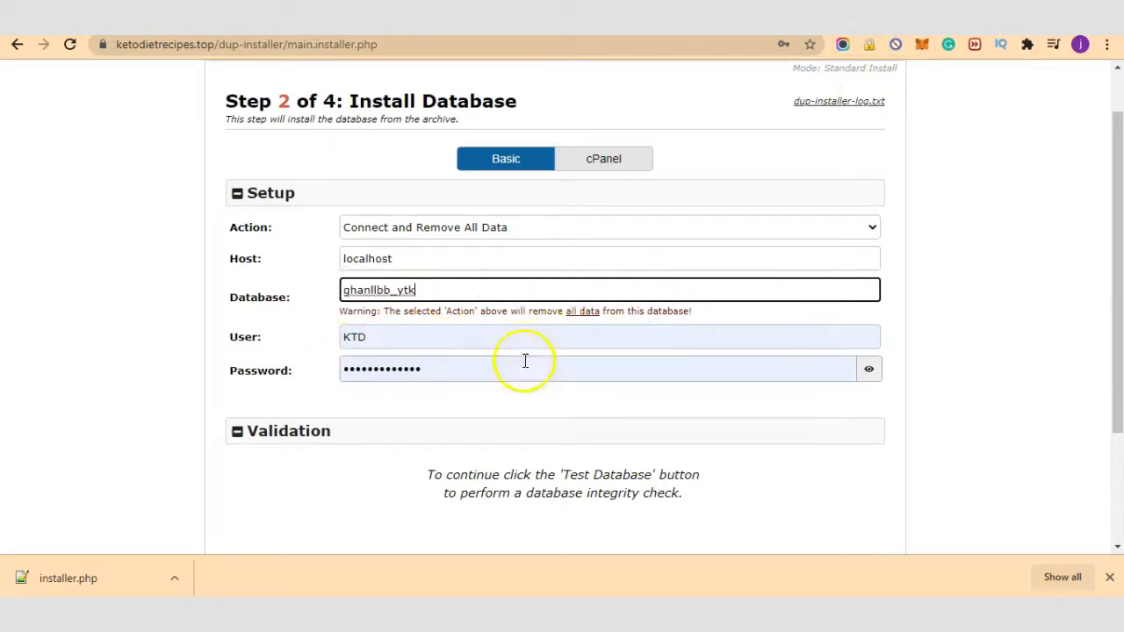
double_click(459, 341)
key("ctrl+v")
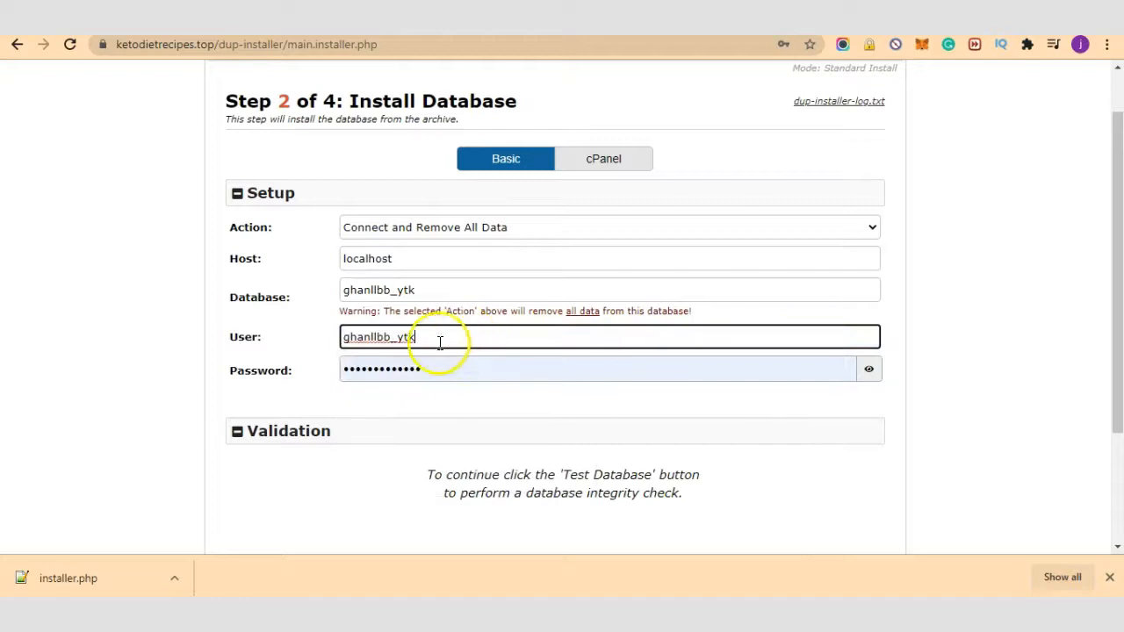
left_click_drag(410, 335, 484, 335)
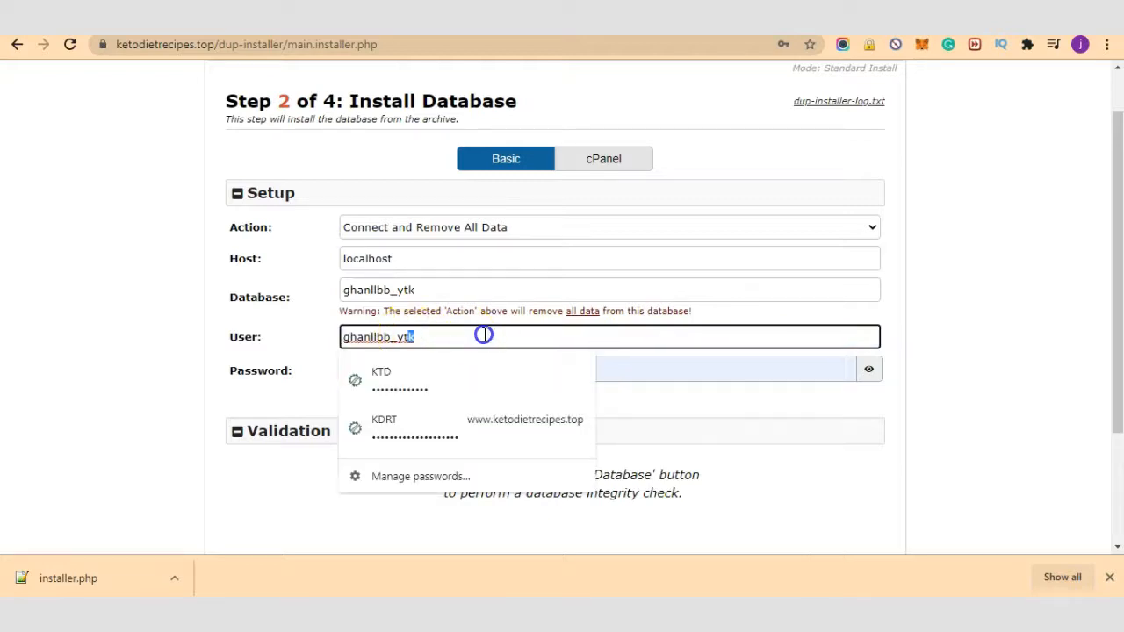
type("d")
left_click(986, 324)
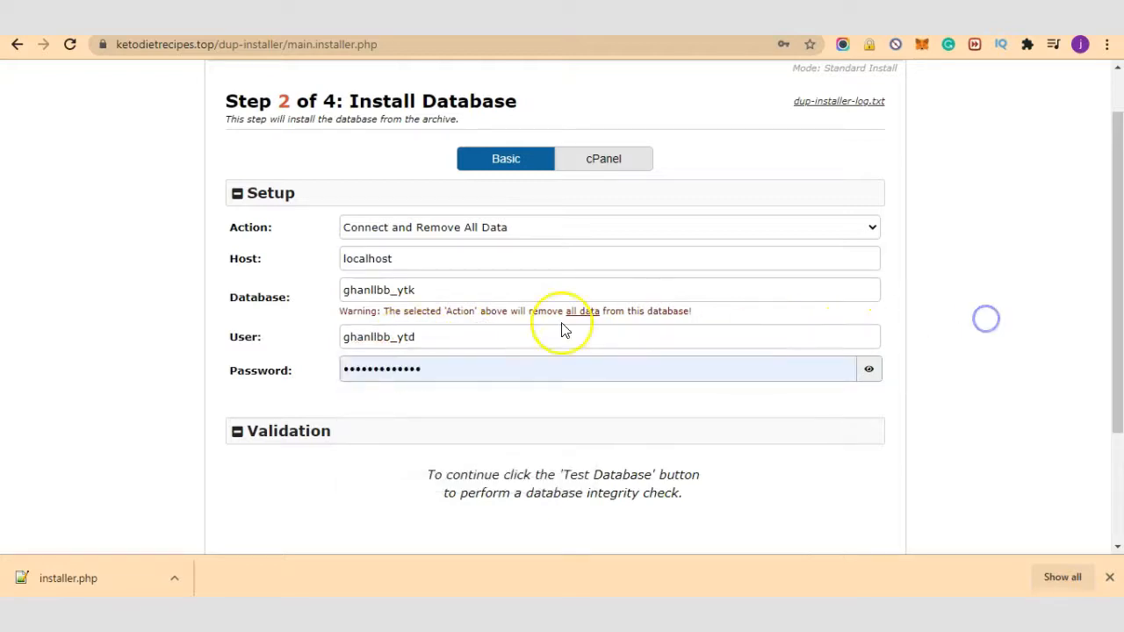
Step: Paste the database user's password from the Clipdiary history and double-check the name and user fields
left_click(692, 380)
left_click(1002, 350)
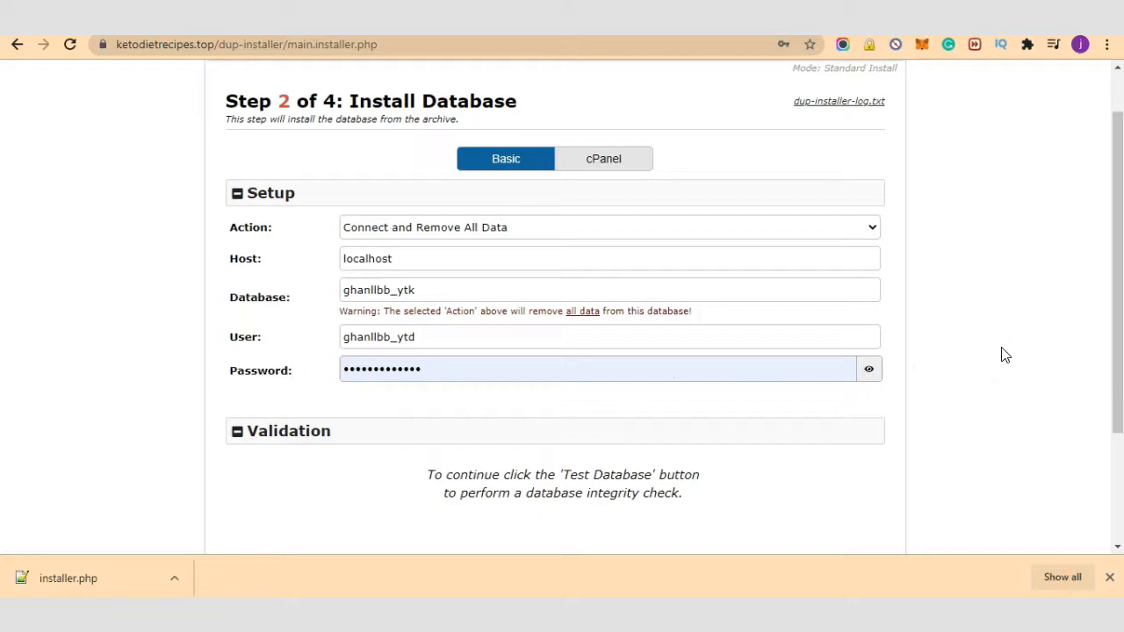
key("ctrl+d")
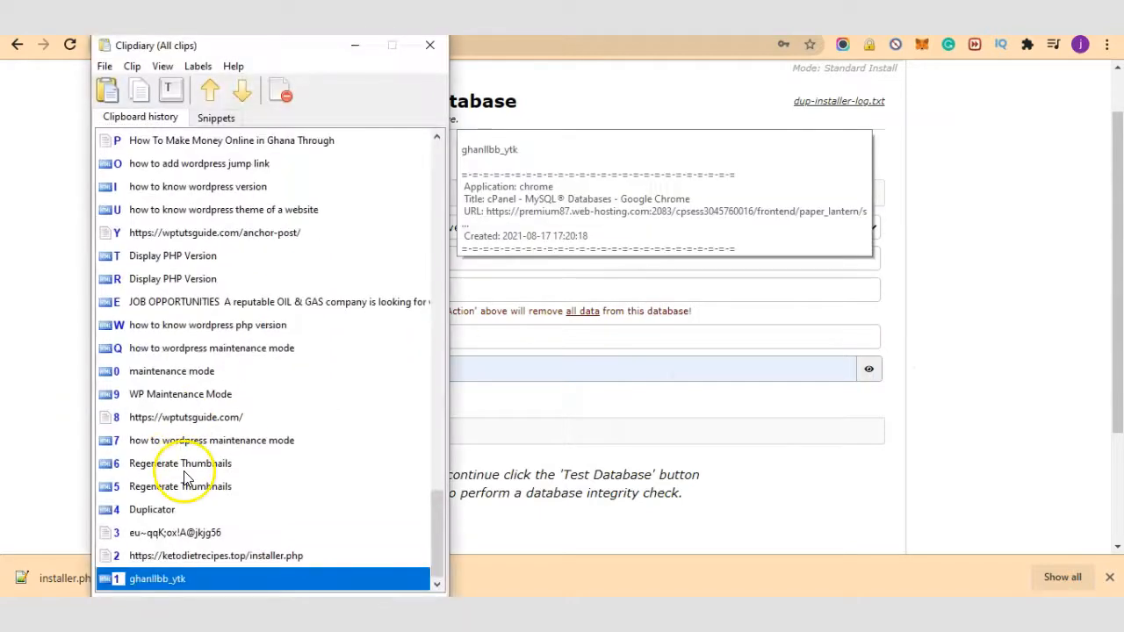
left_click(231, 529)
double_click(229, 531)
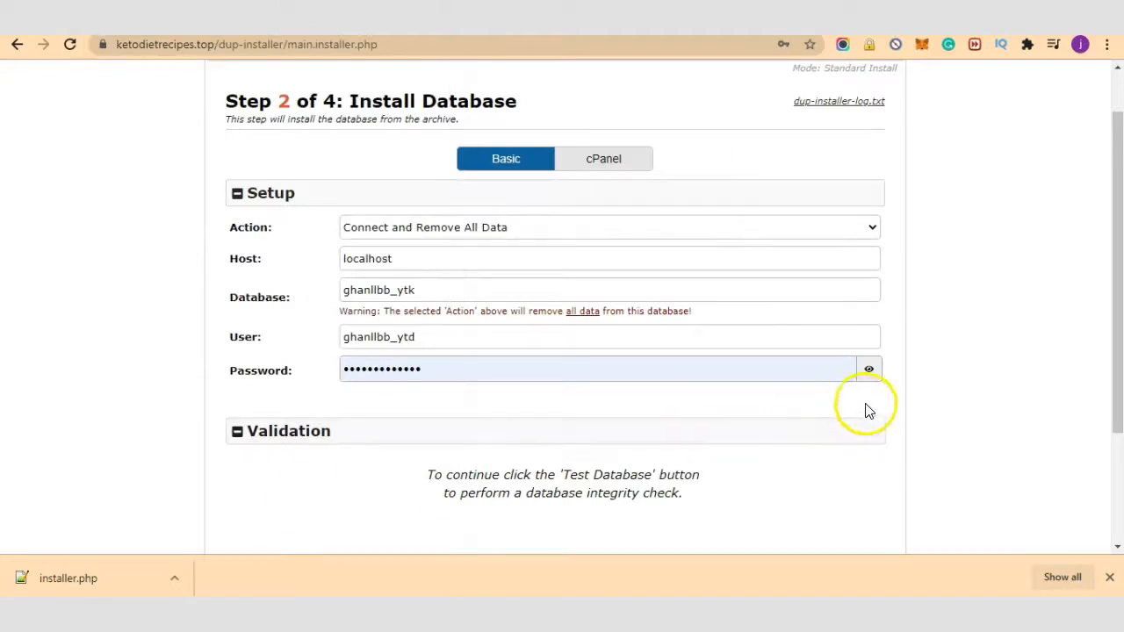
double_click(543, 364)
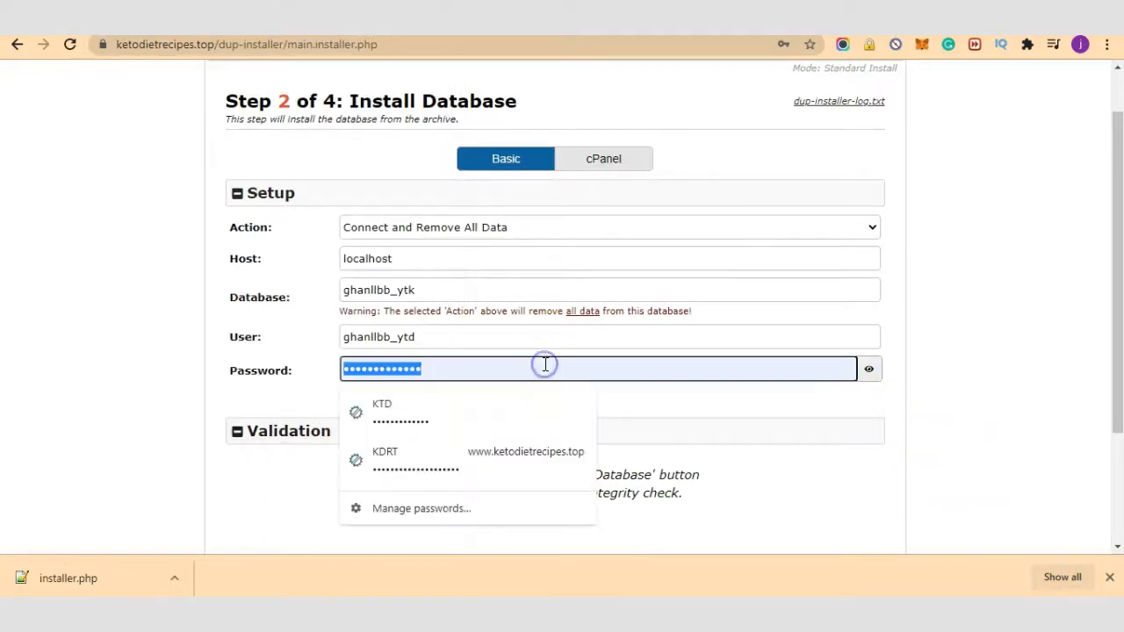
key("ctrl+v")
left_click(976, 410)
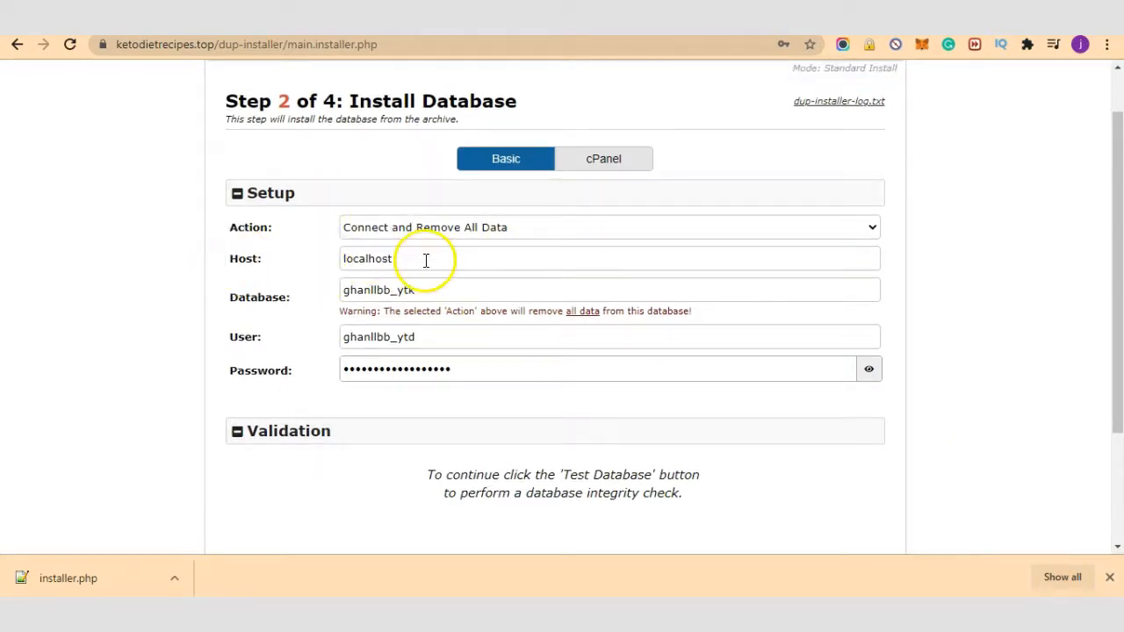
left_click(428, 289)
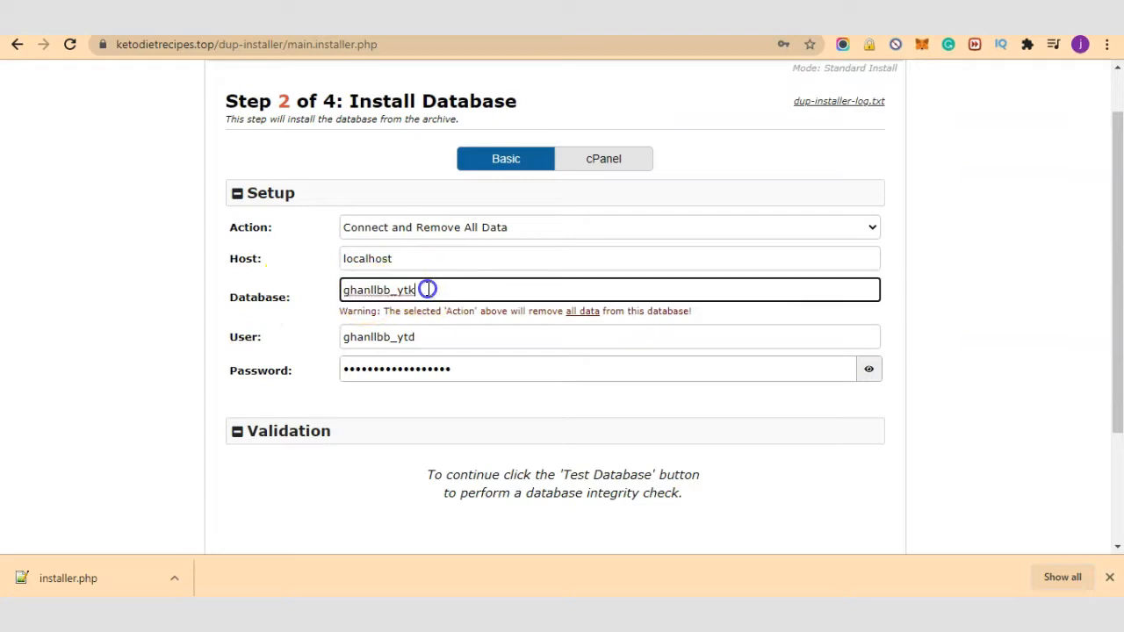
left_click(432, 343)
Step: Run Test Database to get Requirements Pass and Notices Good, then expand the database Options
left_click(948, 360)
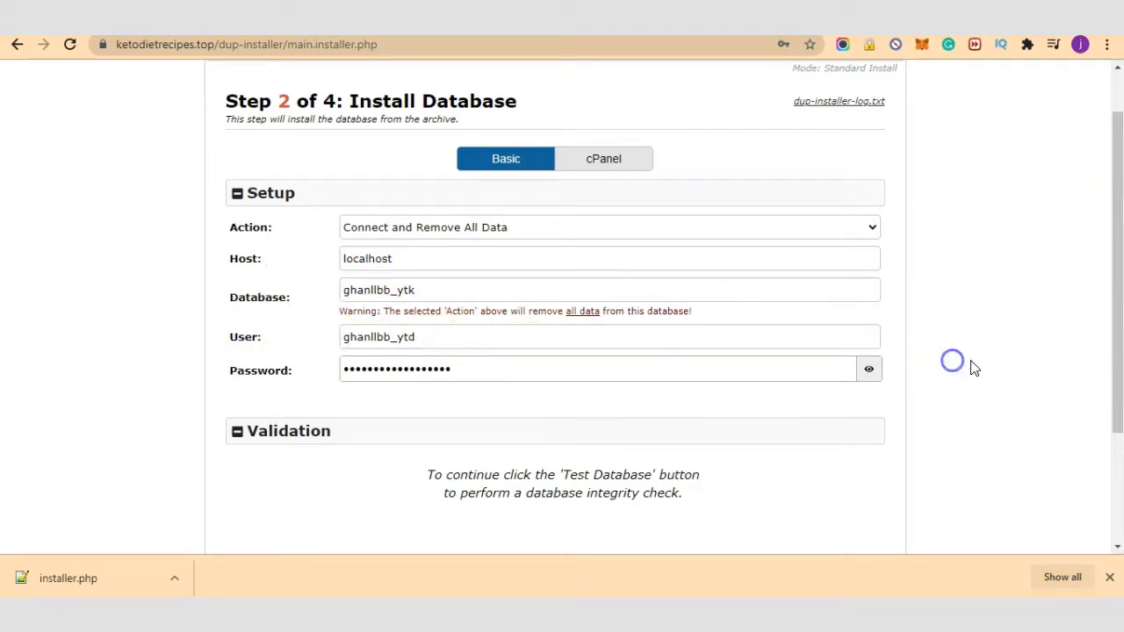
scroll(891, 384, "down", 2)
scroll(781, 383, "down", 2)
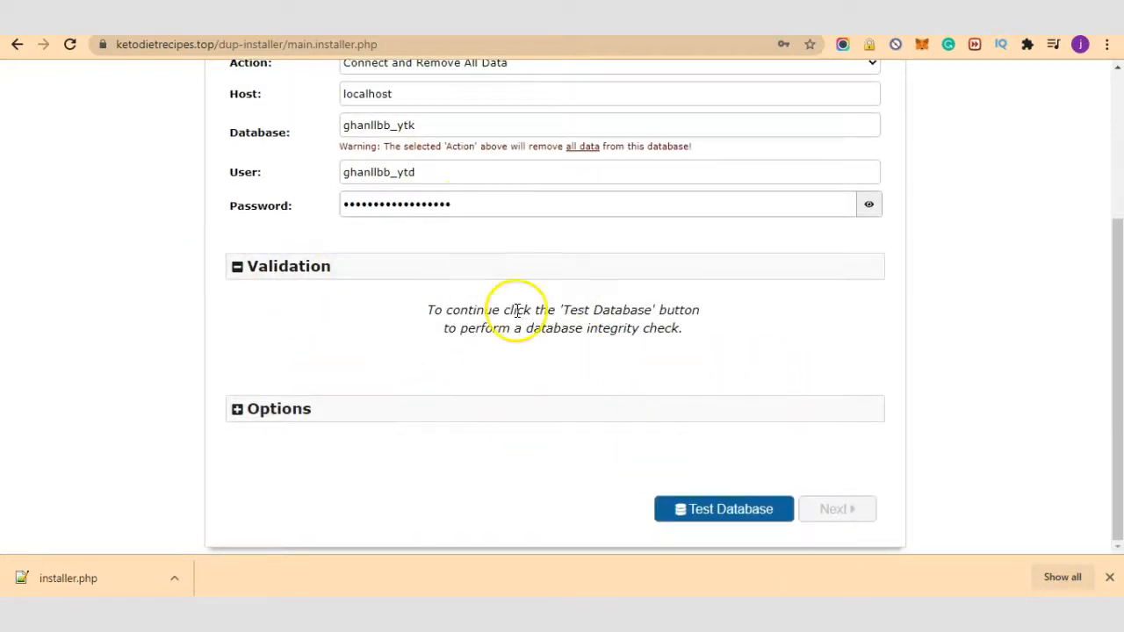
scroll(474, 303, "up", 2)
scroll(536, 325, "down", 2)
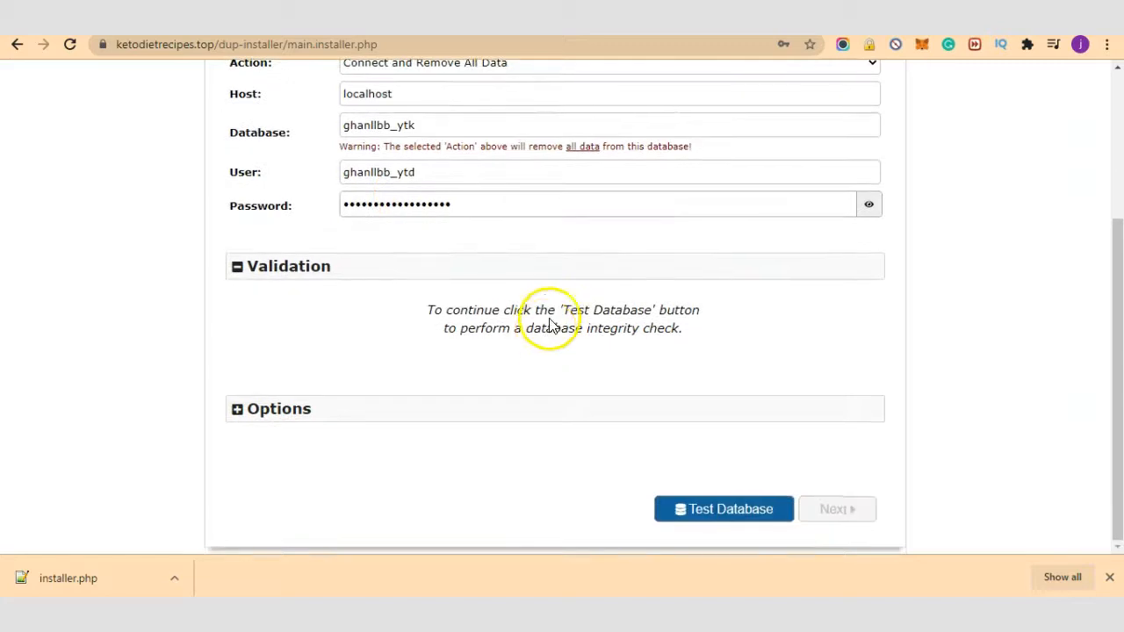
left_click(749, 518)
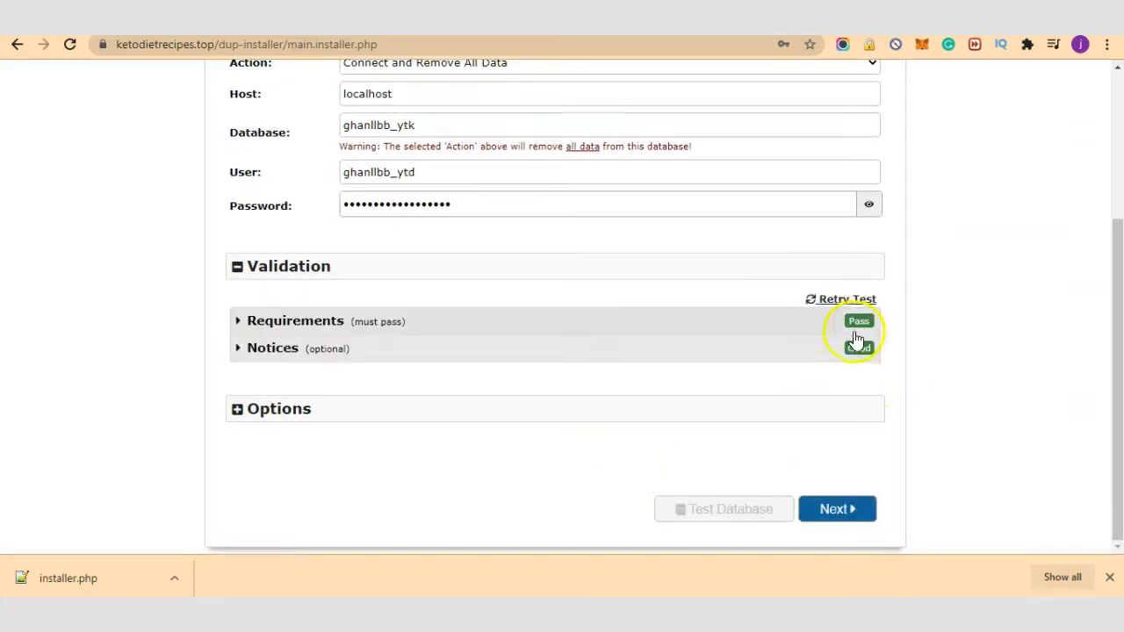
left_click(391, 409)
scroll(711, 441, "down", 2)
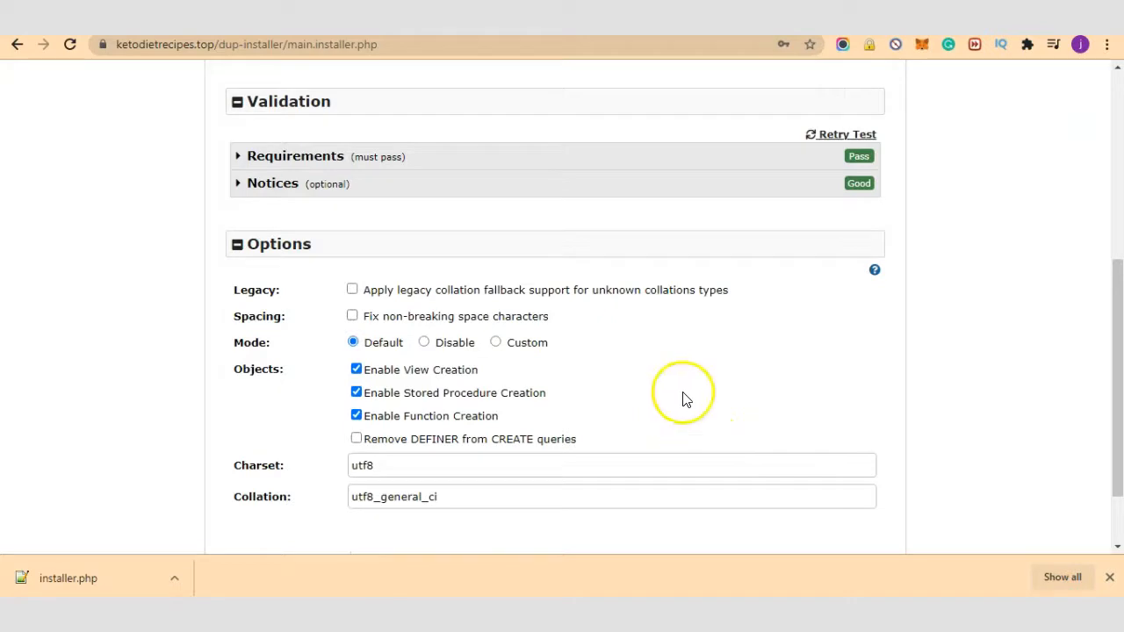
Step: Install the database by confirming the Install Confirmation dialog, dismissing Chrome's save-password offer
scroll(685, 400, "down", 1)
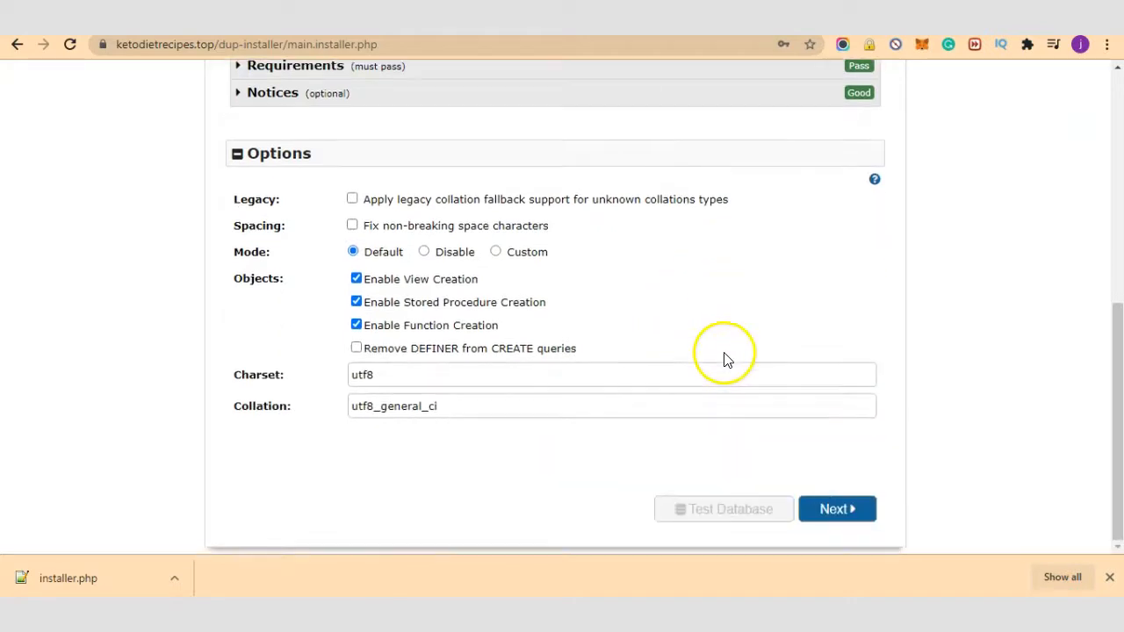
left_click(834, 520)
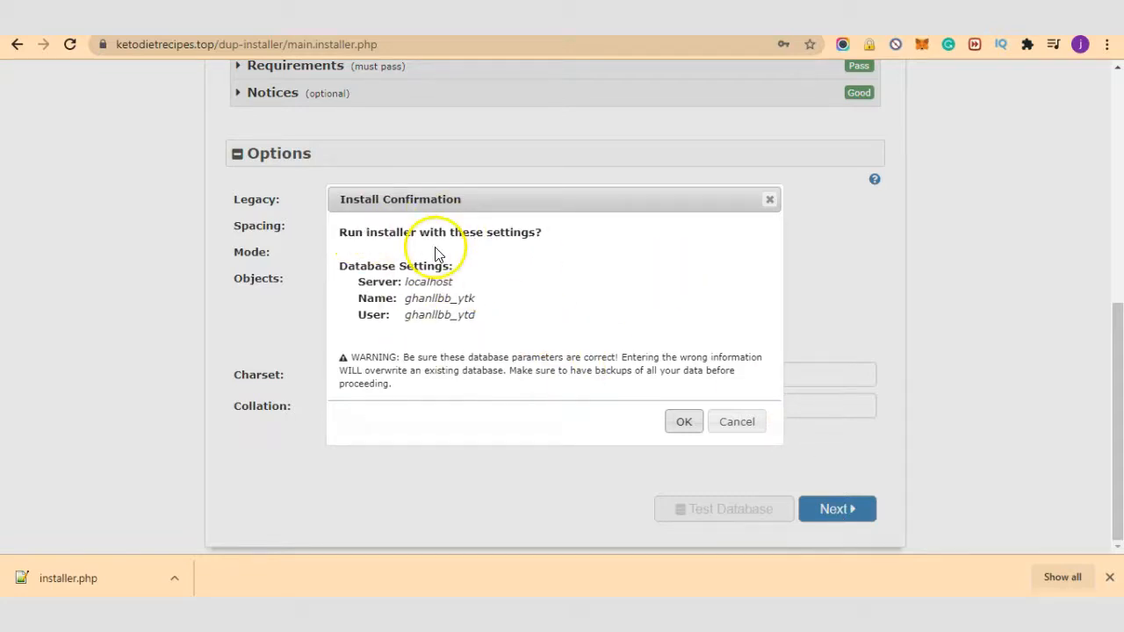
left_click(682, 421)
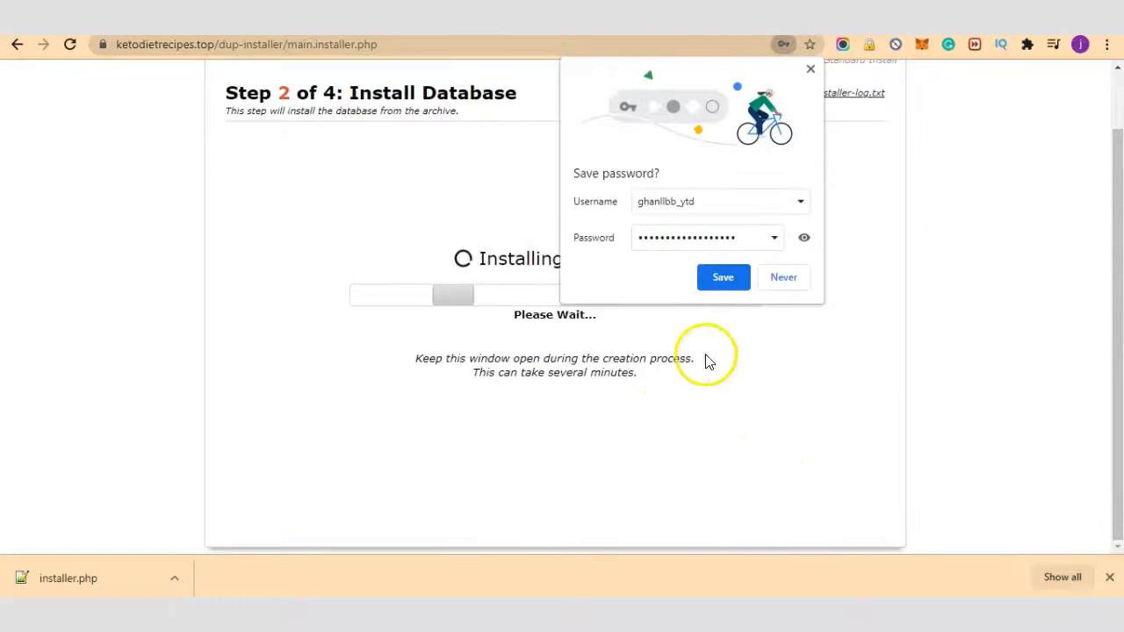
left_click(812, 71)
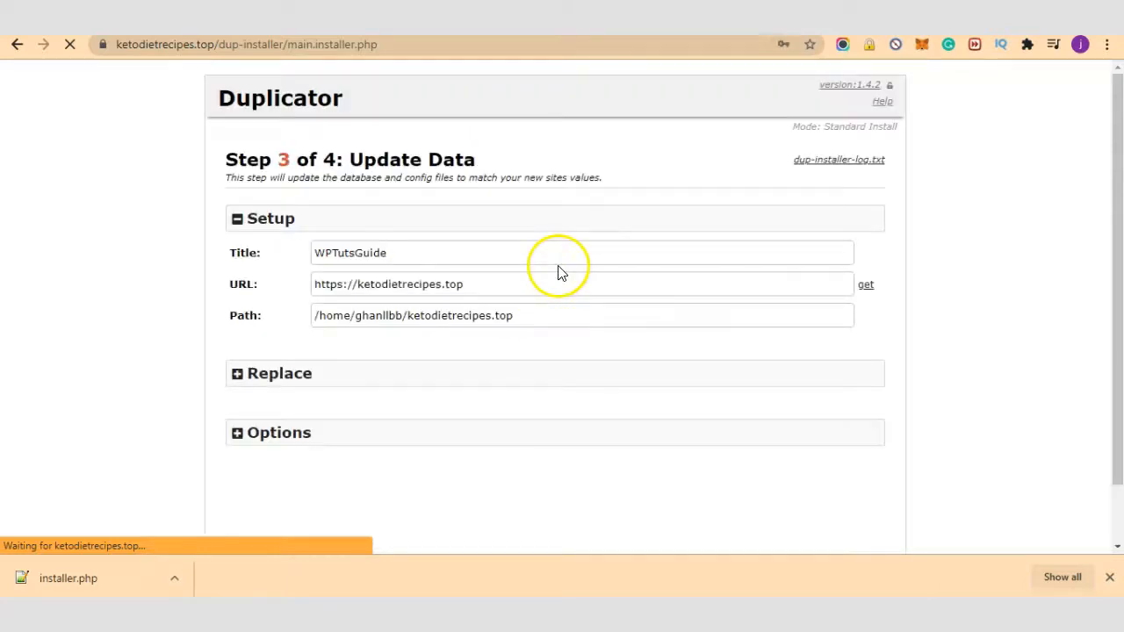
left_click(318, 251)
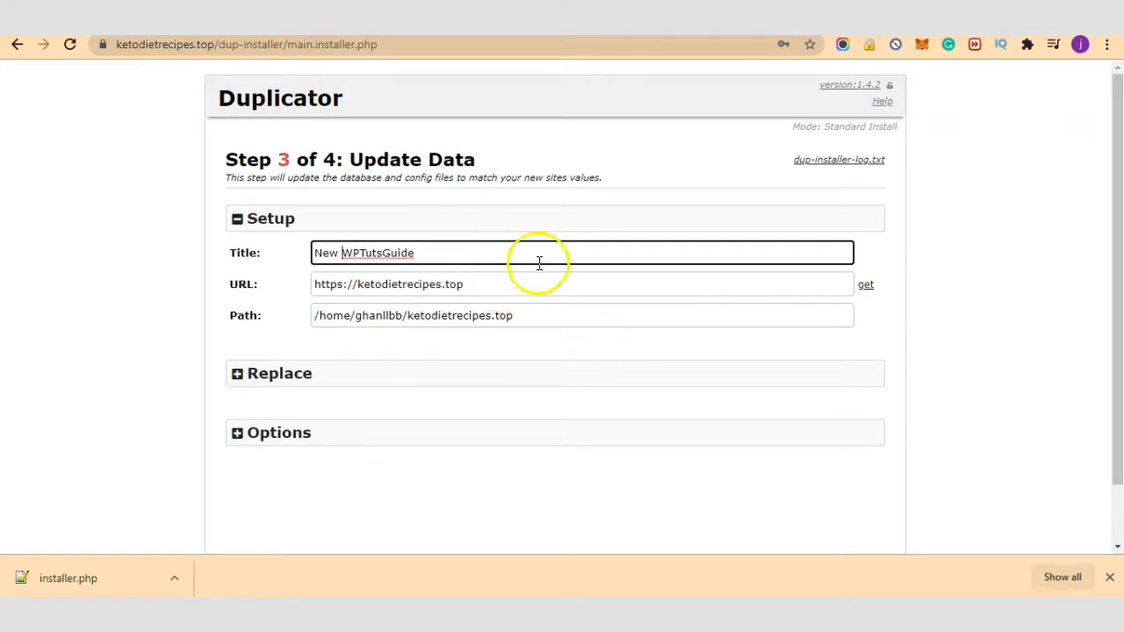
left_click_drag(513, 277, 185, 283)
left_click(516, 286)
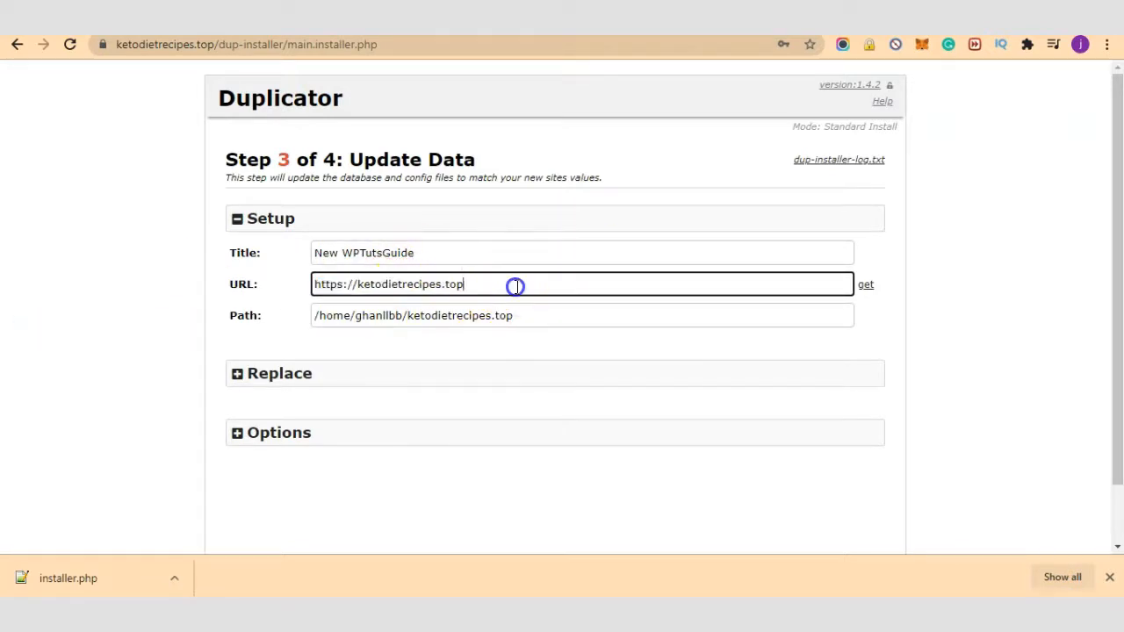
Step: Expand the Replace and Options sections to show the new Admin Account settings
scroll(575, 360, "down", 2)
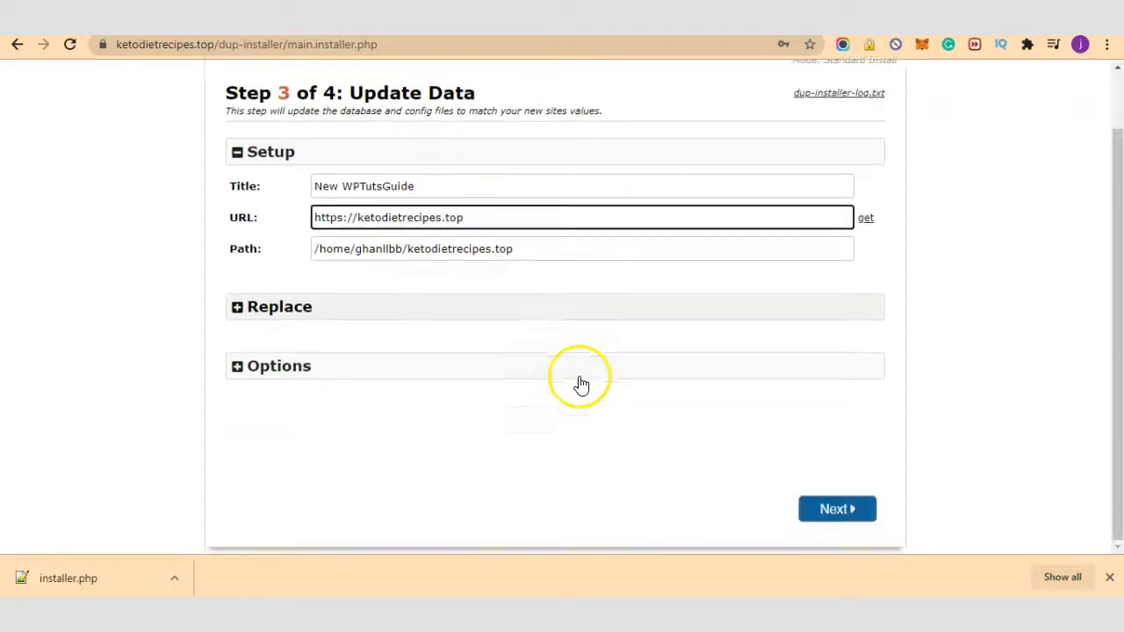
left_click(343, 321)
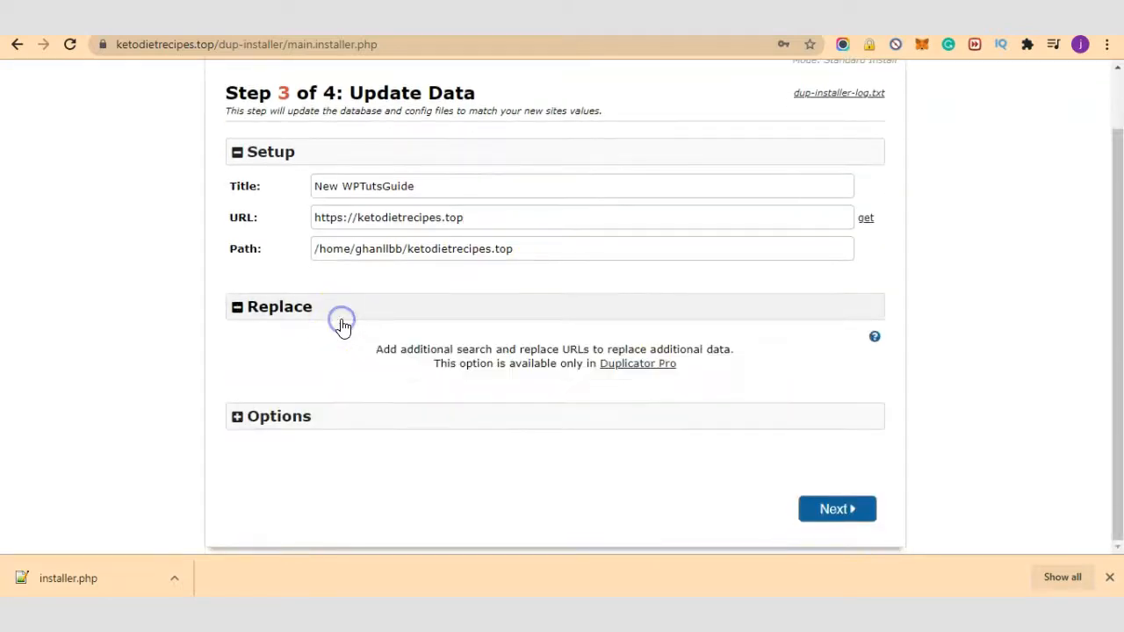
left_click(359, 418)
scroll(640, 431, "down", 3)
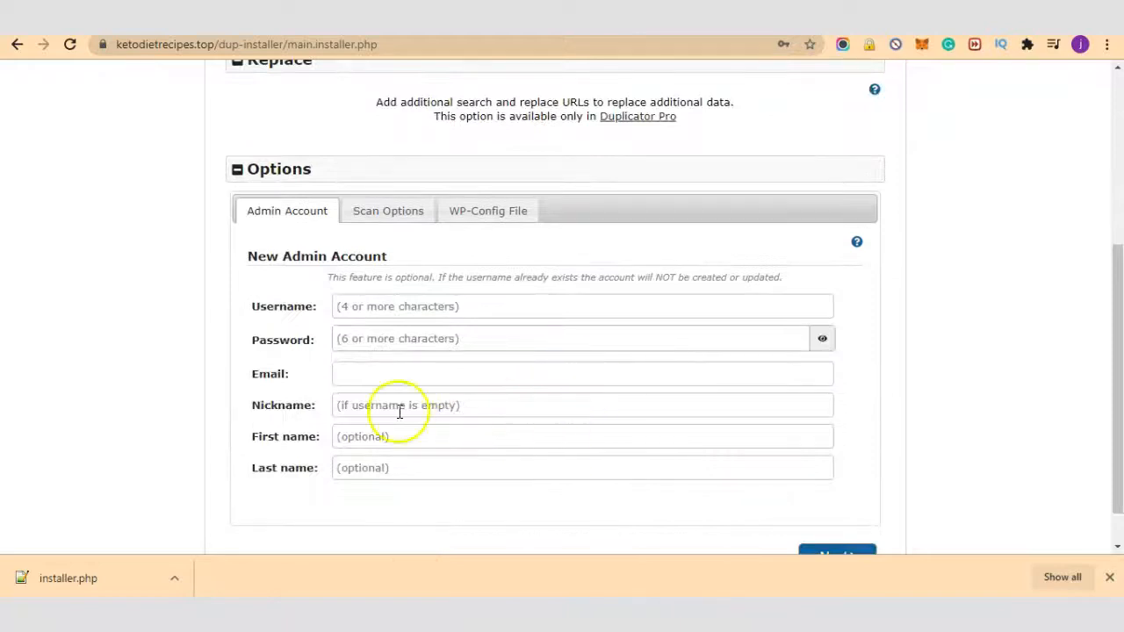
scroll(437, 279, "up", 3)
scroll(369, 376, "down", 3)
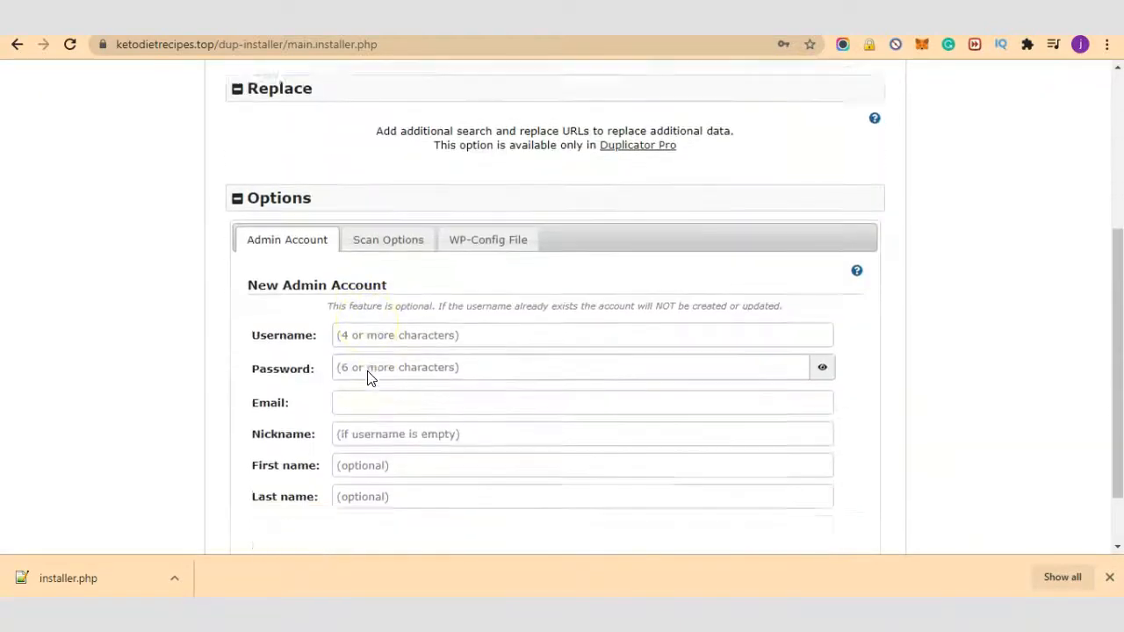
scroll(368, 372, "up", 4)
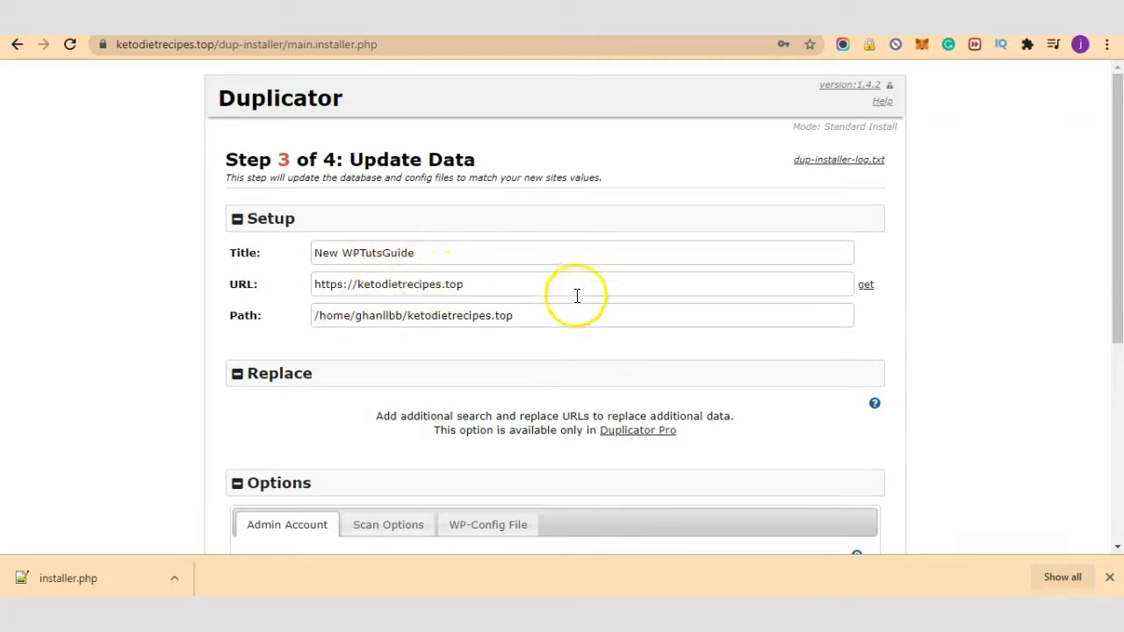
scroll(401, 231, "down", 2)
scroll(471, 325, "down", 2)
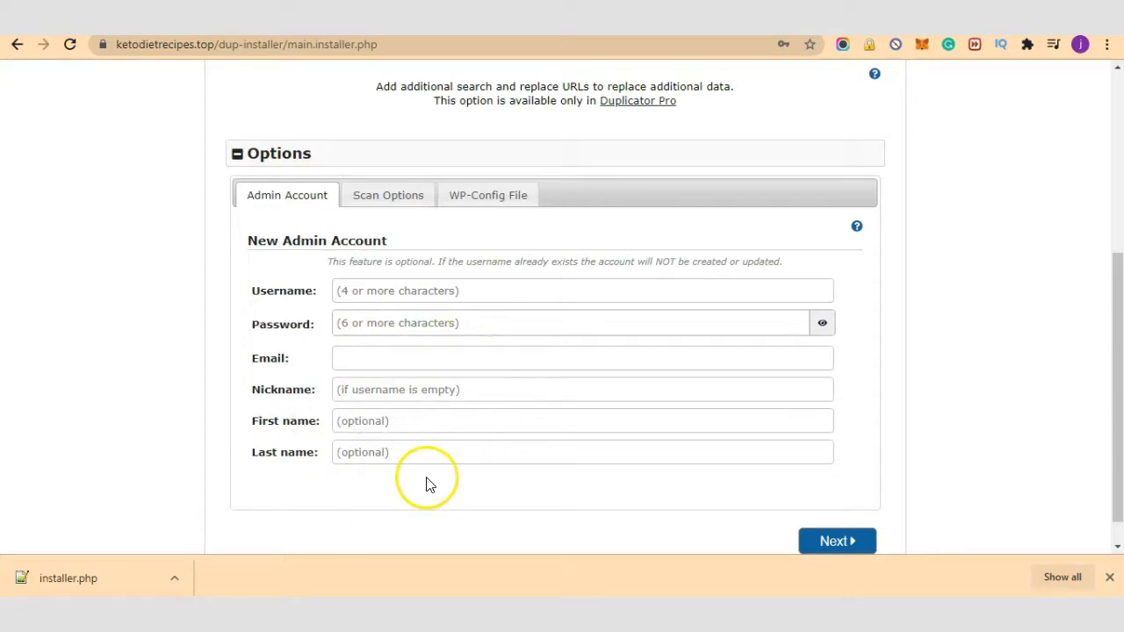
Step: Enter the new admin username and a generated strong password
left_click(488, 291)
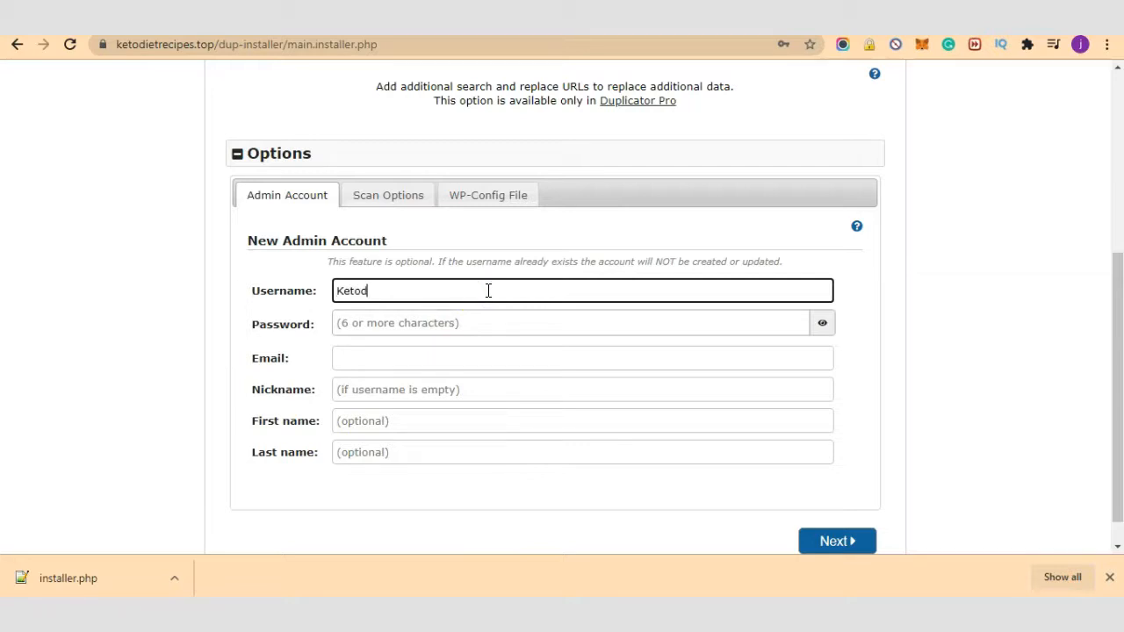
left_click(654, 333)
left_click(909, 351)
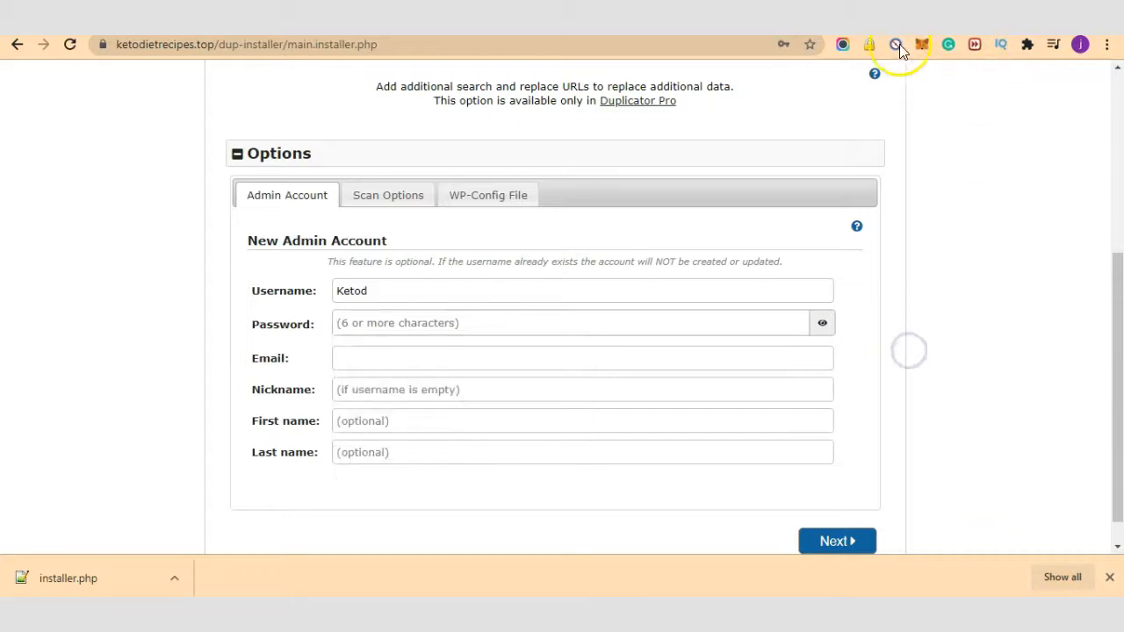
left_click(872, 44)
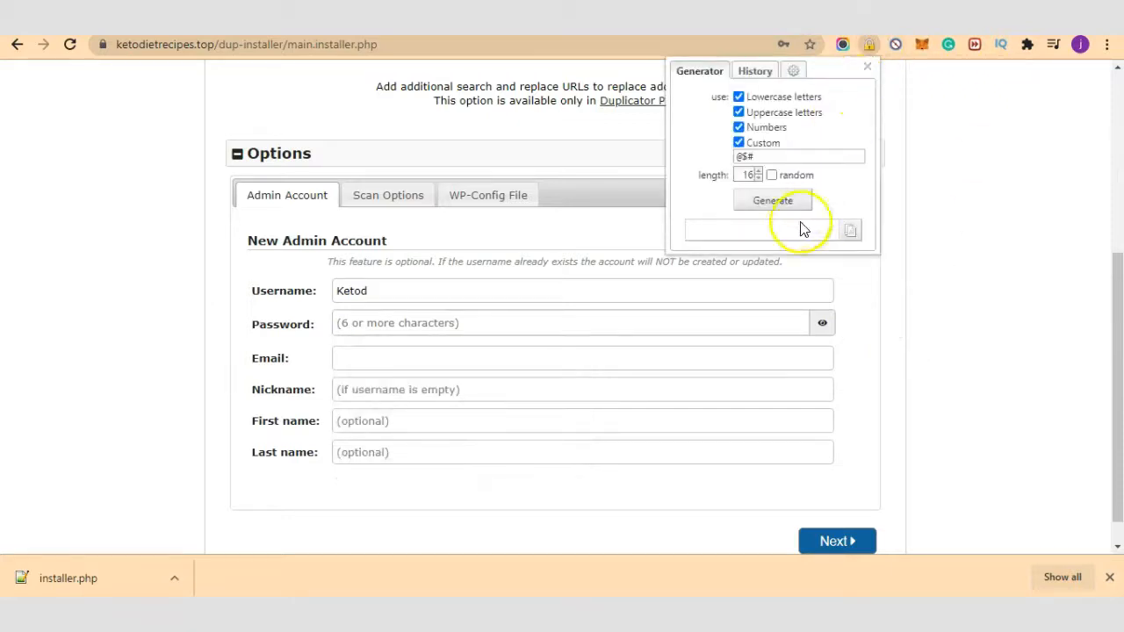
left_click(773, 200)
left_click(851, 230)
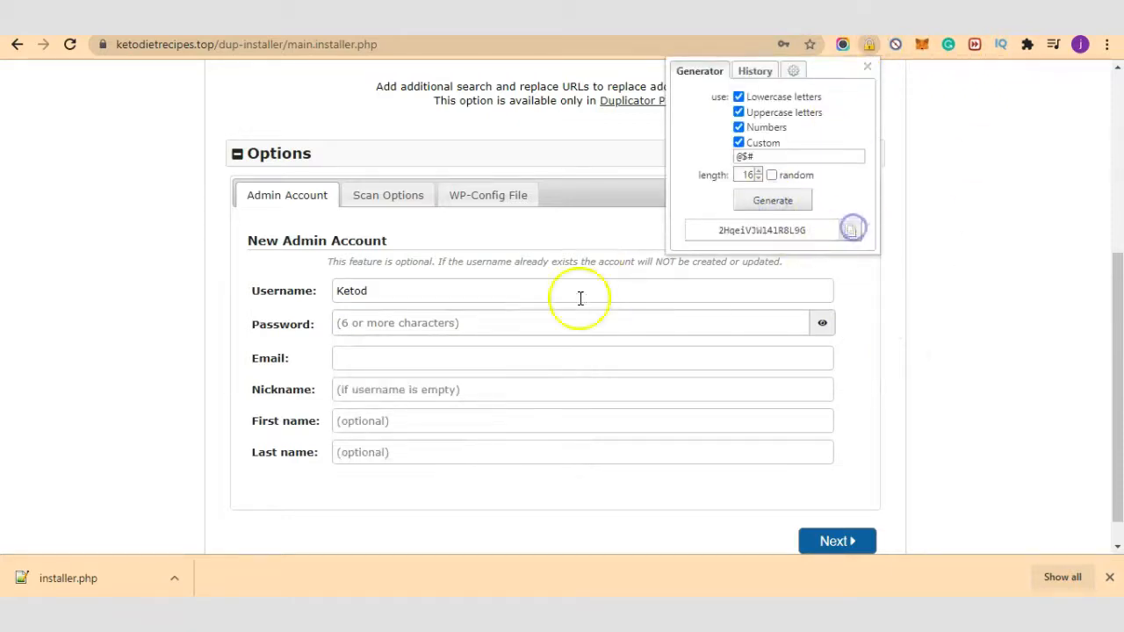
left_click(485, 323)
key("ctrl+v")
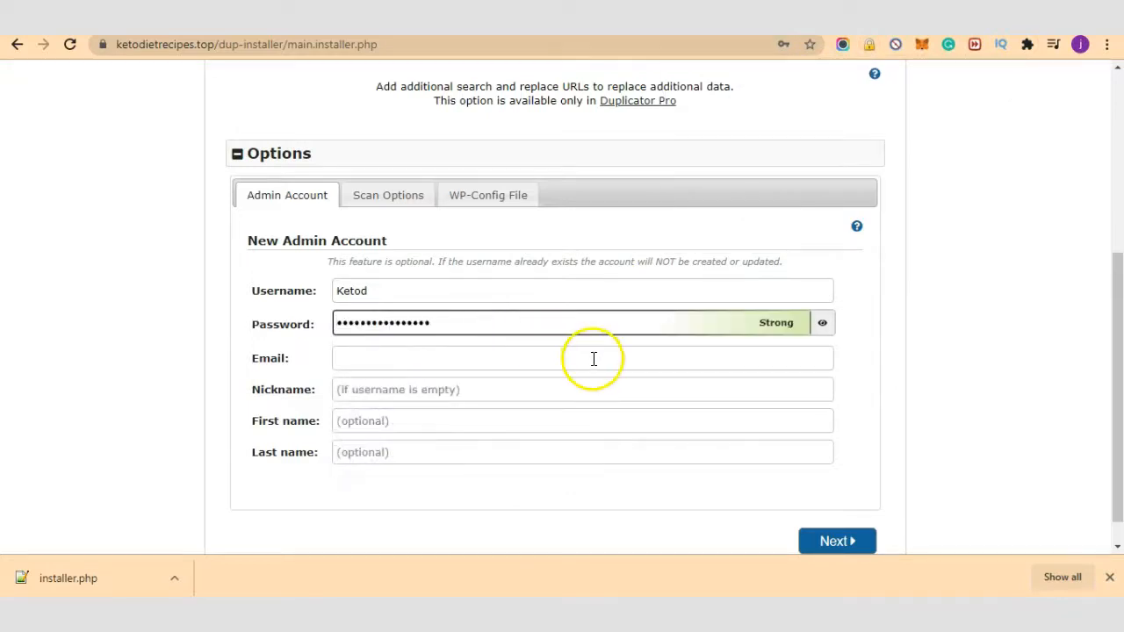
Step: Fill in the admin e-mail address and continue to the data update step
left_click(593, 358)
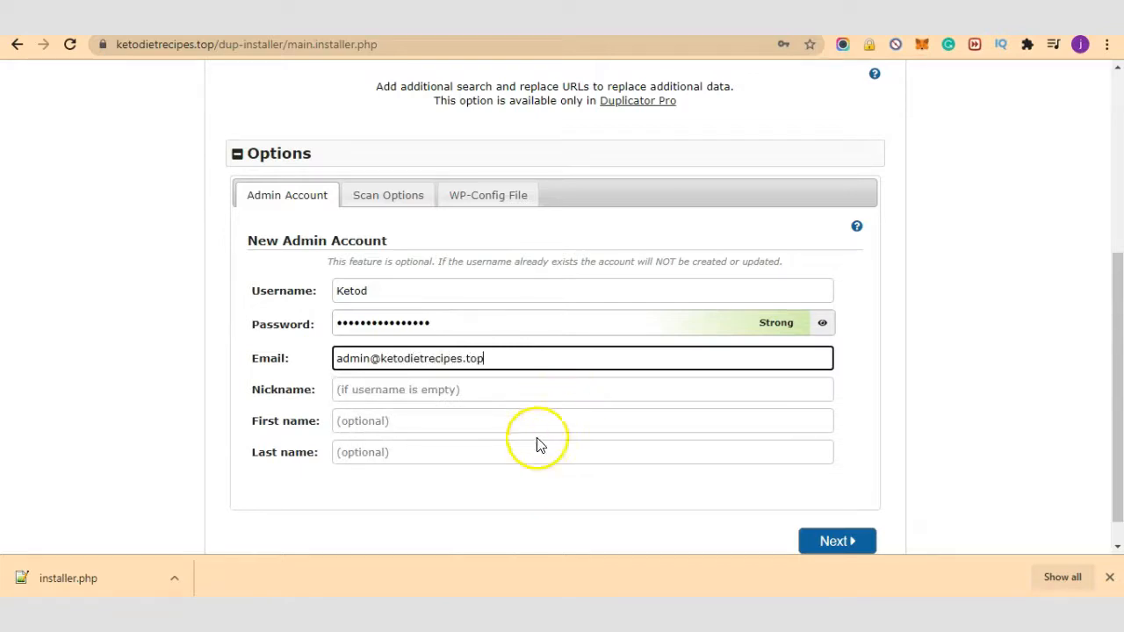
left_click(527, 508)
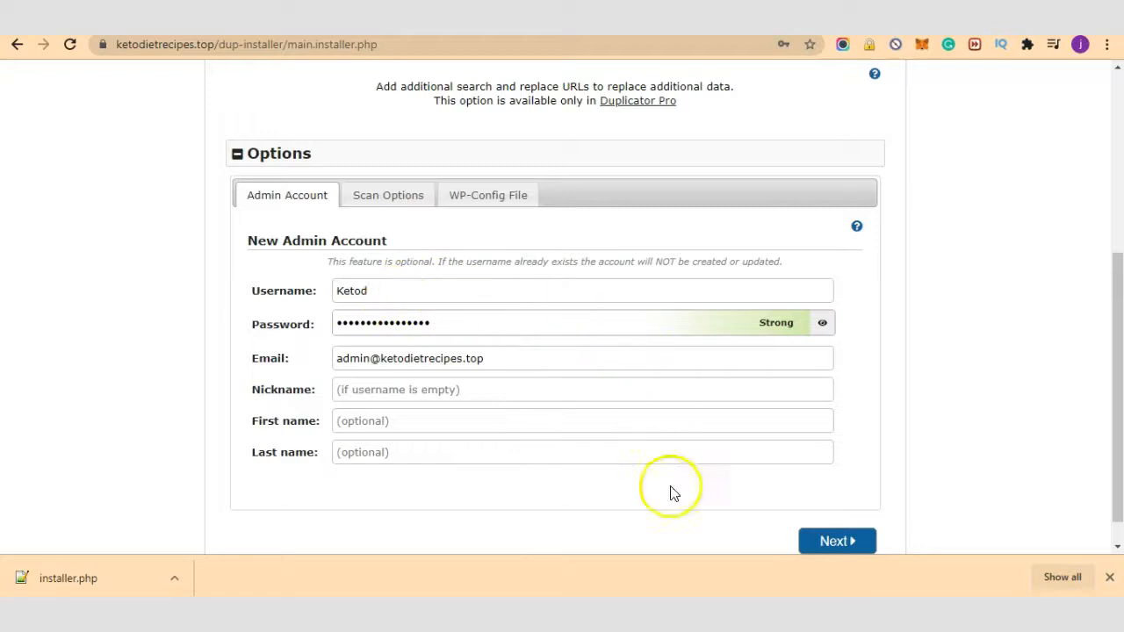
scroll(756, 489, "down", 1)
left_click(837, 509)
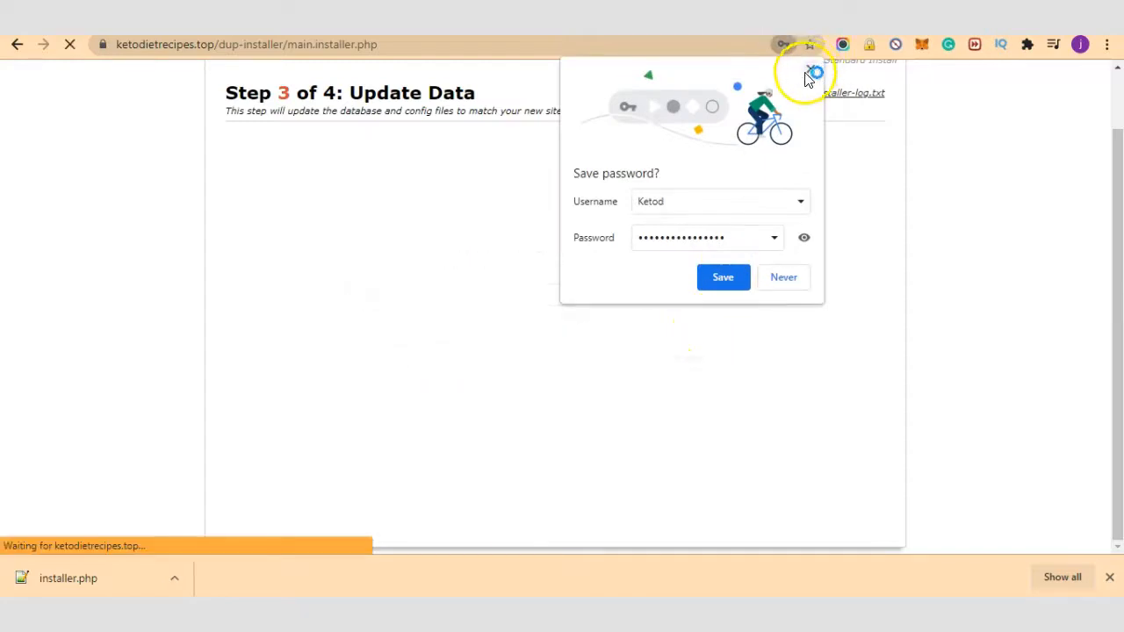
Step: Review Step 4's all-good notices and go to Admin Login with installer files set to auto-delete
left_click(810, 70)
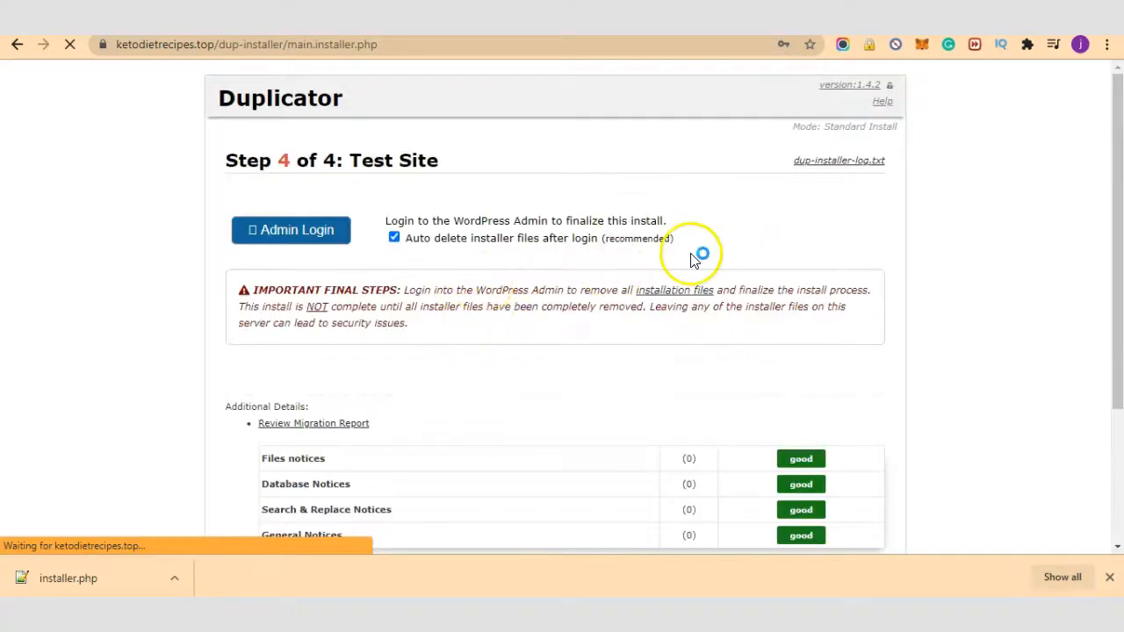
scroll(694, 257, "down", 1)
scroll(491, 334, "down", 1)
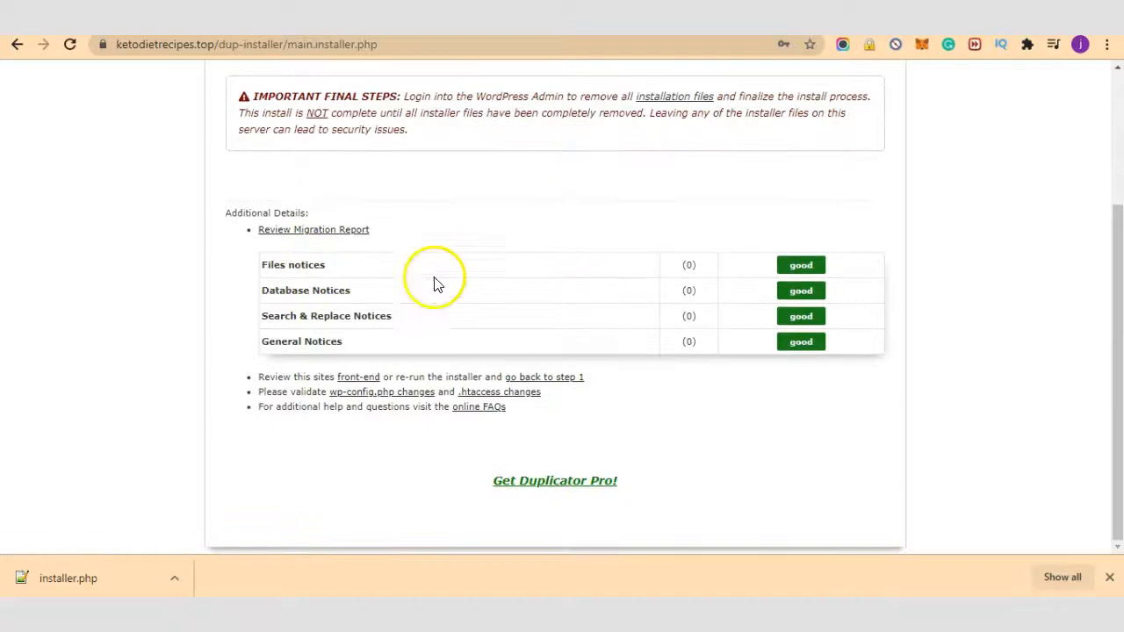
scroll(613, 364, "up", 2)
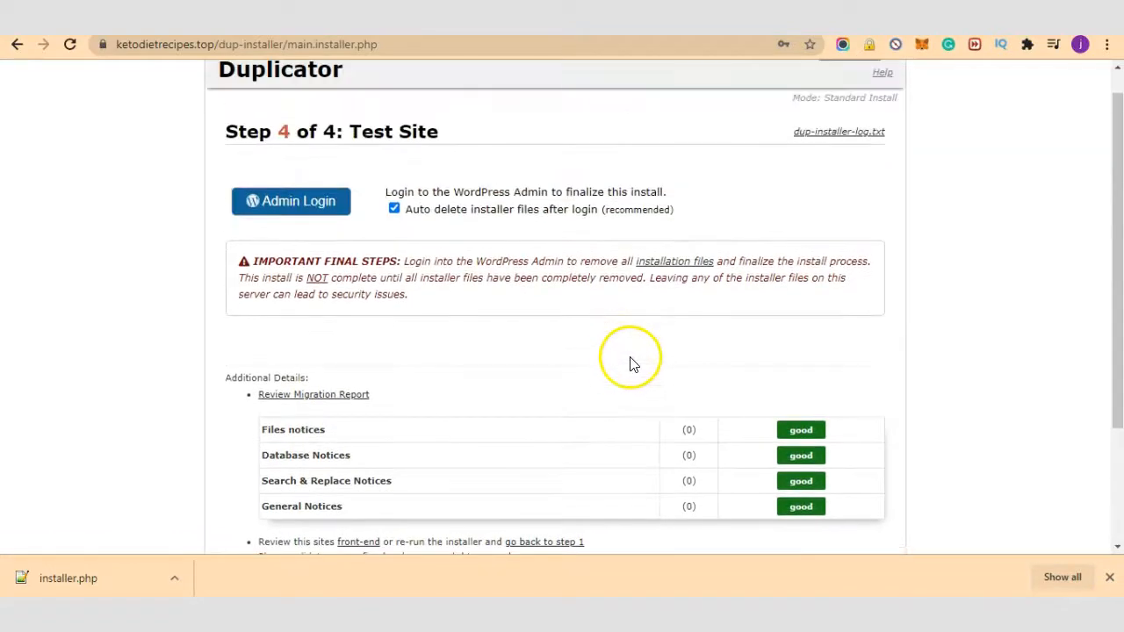
left_click(318, 208)
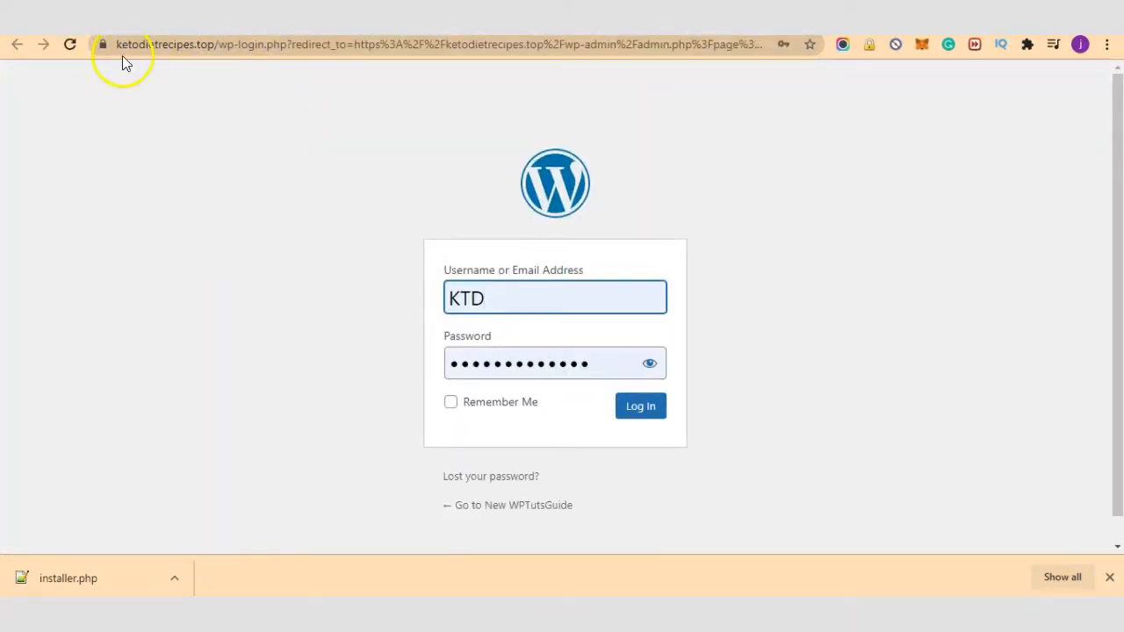
Step: Log in with the new admin username and password, with Remember Me checked
double_click(559, 288)
type("Ketod")
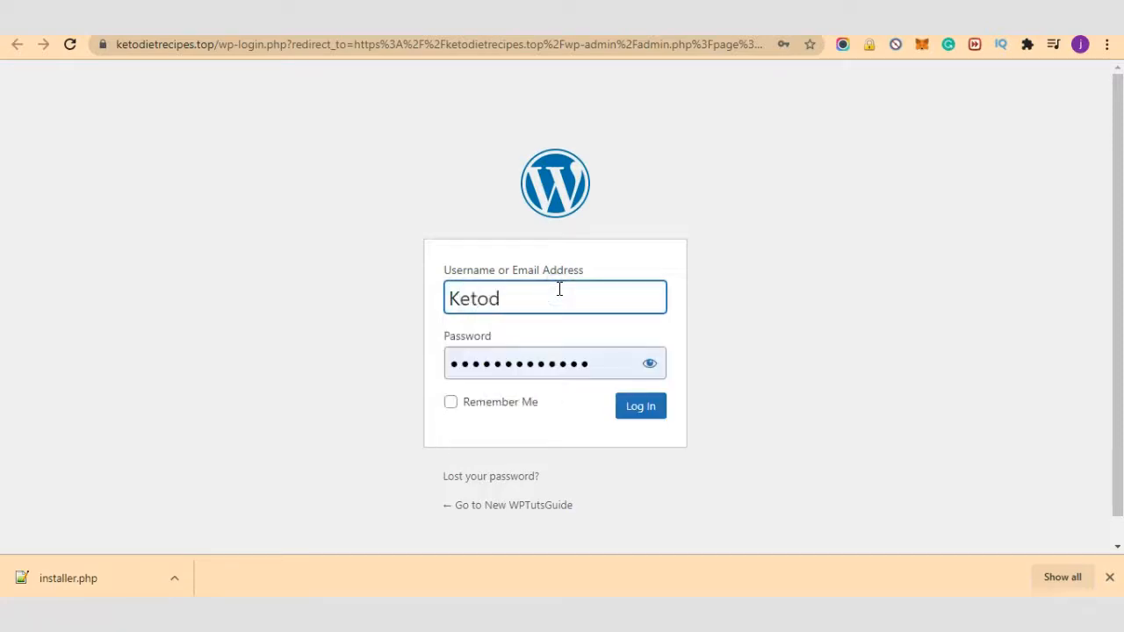
double_click(624, 359)
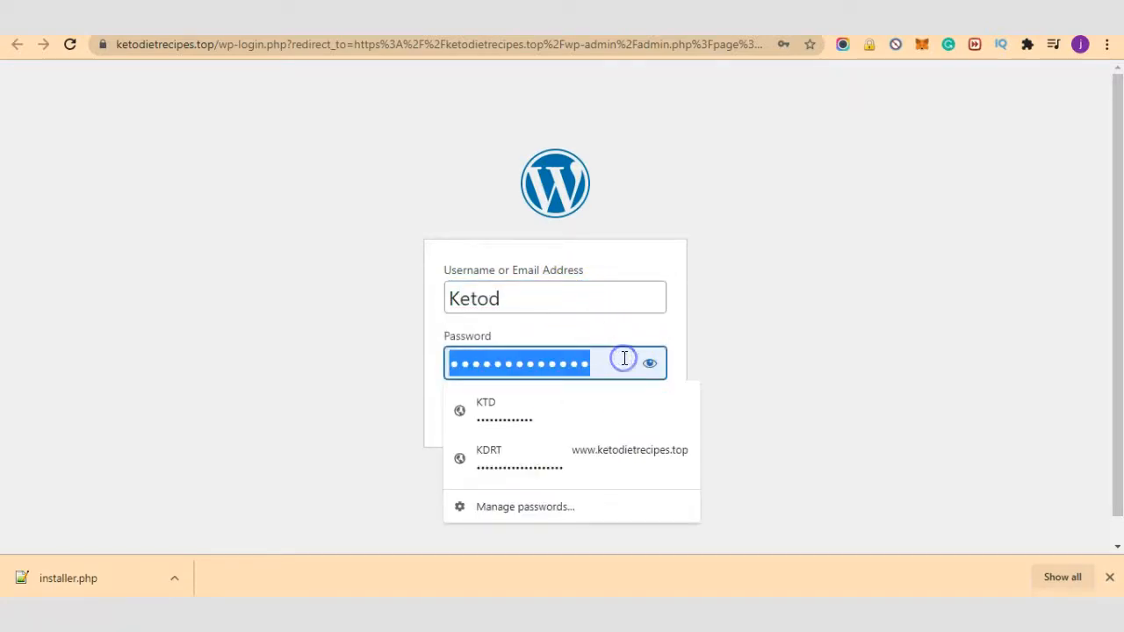
key("ctrl+v")
left_click(828, 359)
left_click(490, 401)
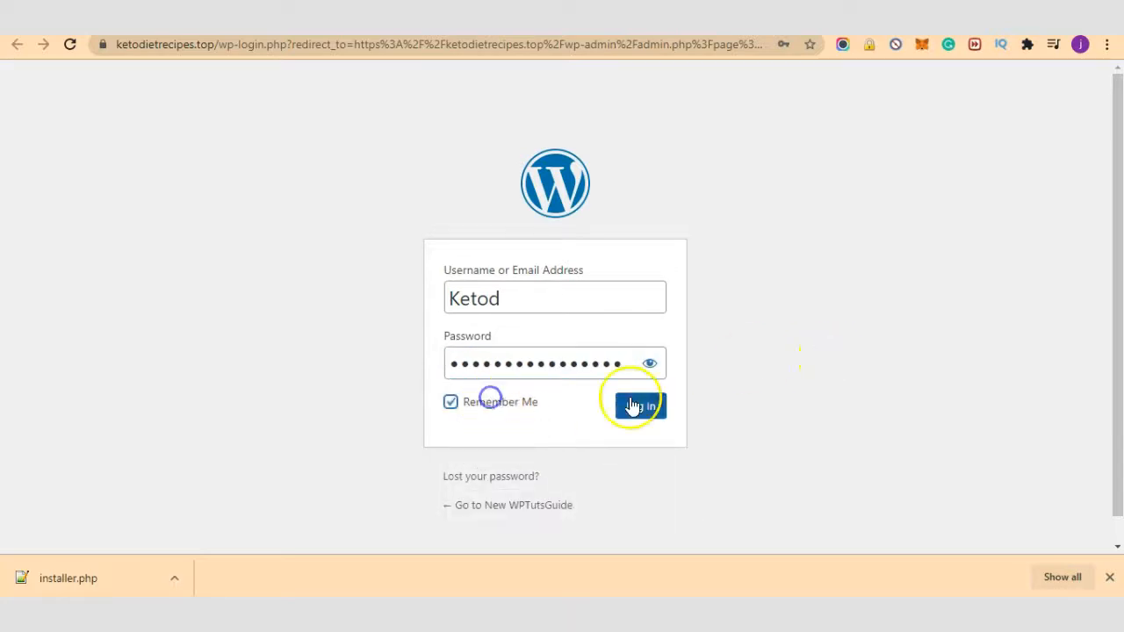
left_click(637, 408)
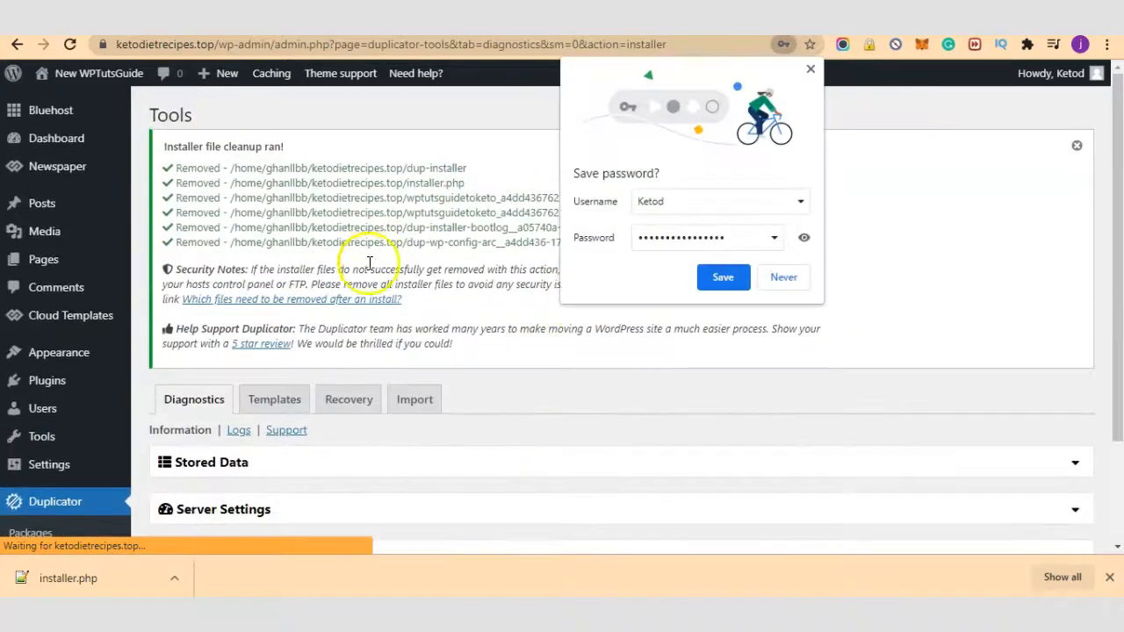
Step: Save the new admin login in Chrome and open the migrated site's front end in a new tab
left_click(729, 278)
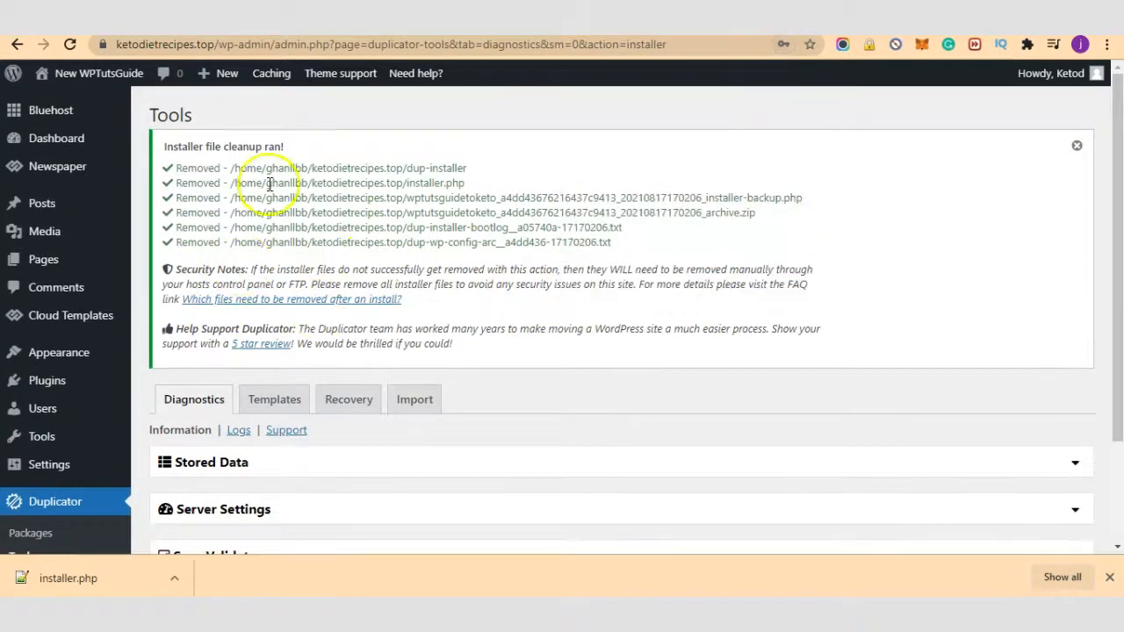
mouse_move(90, 79)
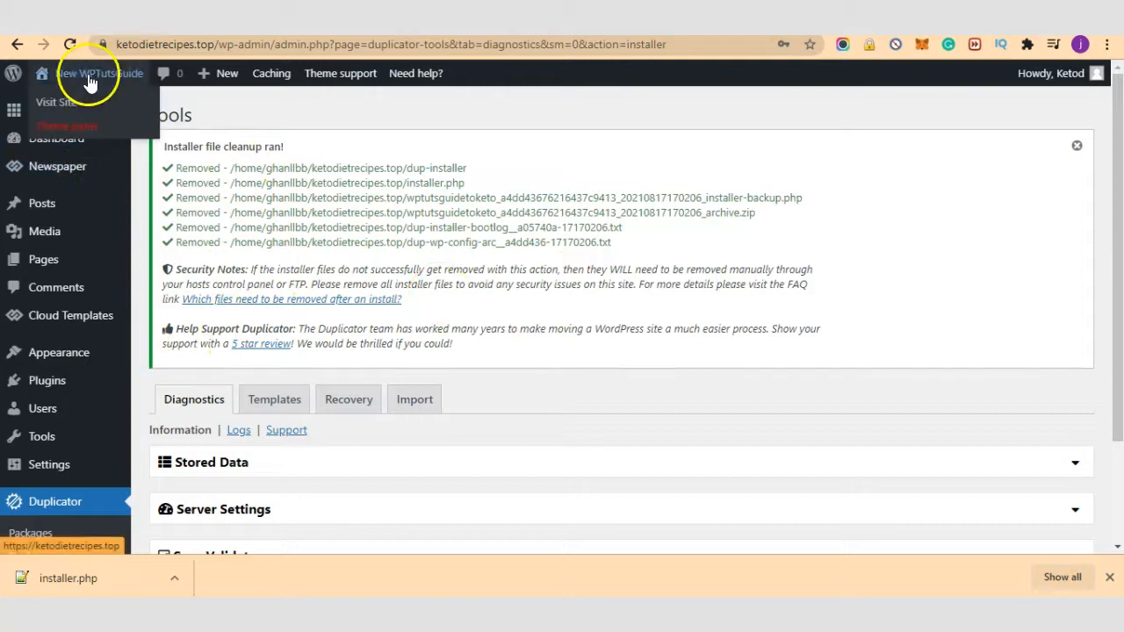
right_click(58, 109)
left_click(150, 115)
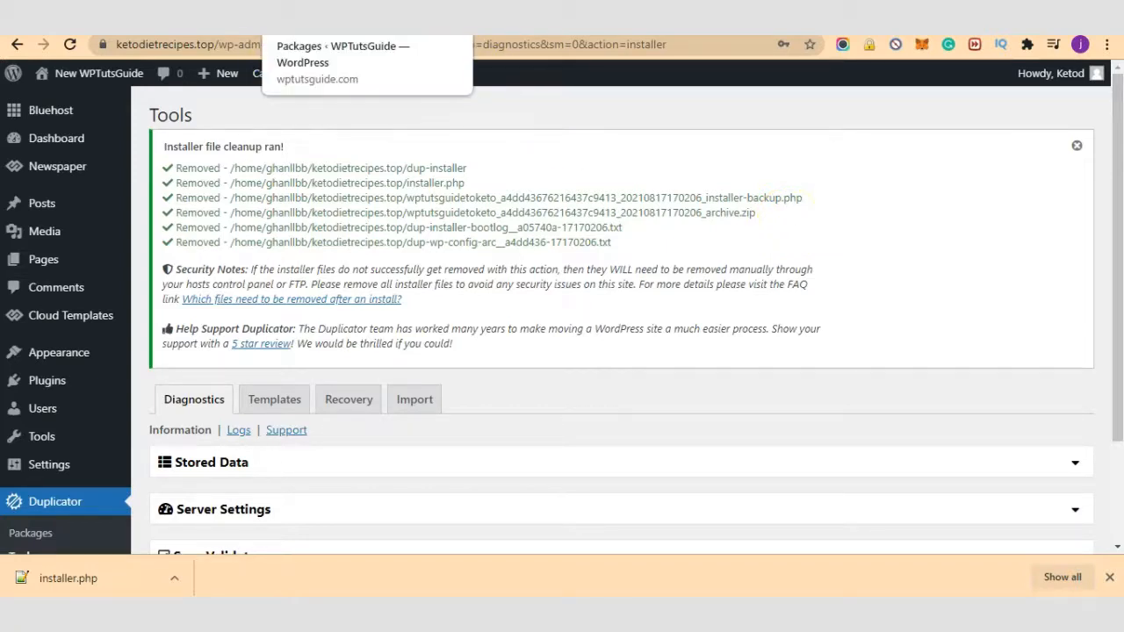
Step: Return to the original site's Duplicator package build page
left_click(298, 18)
scroll(314, 196, "up", 2)
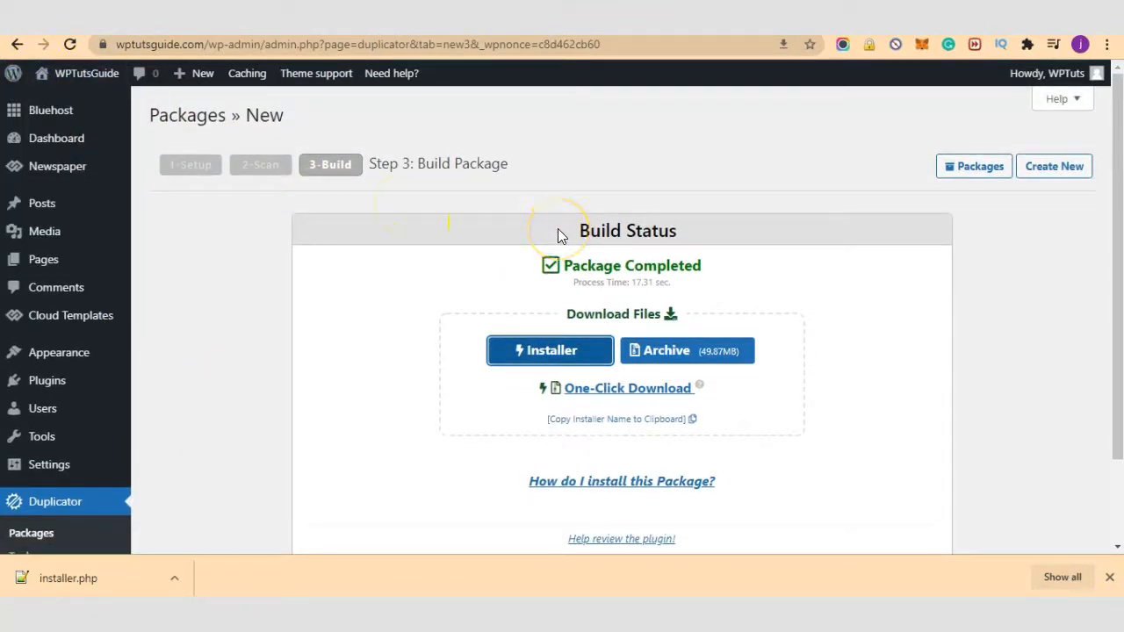
scroll(477, 306, "down", 2)
scroll(477, 313, "up", 2)
Step: Scroll the ketodietrecipes.top homepage to confirm Anchor Post, Justify Post and the Don't Miss section appear
left_click(922, 19)
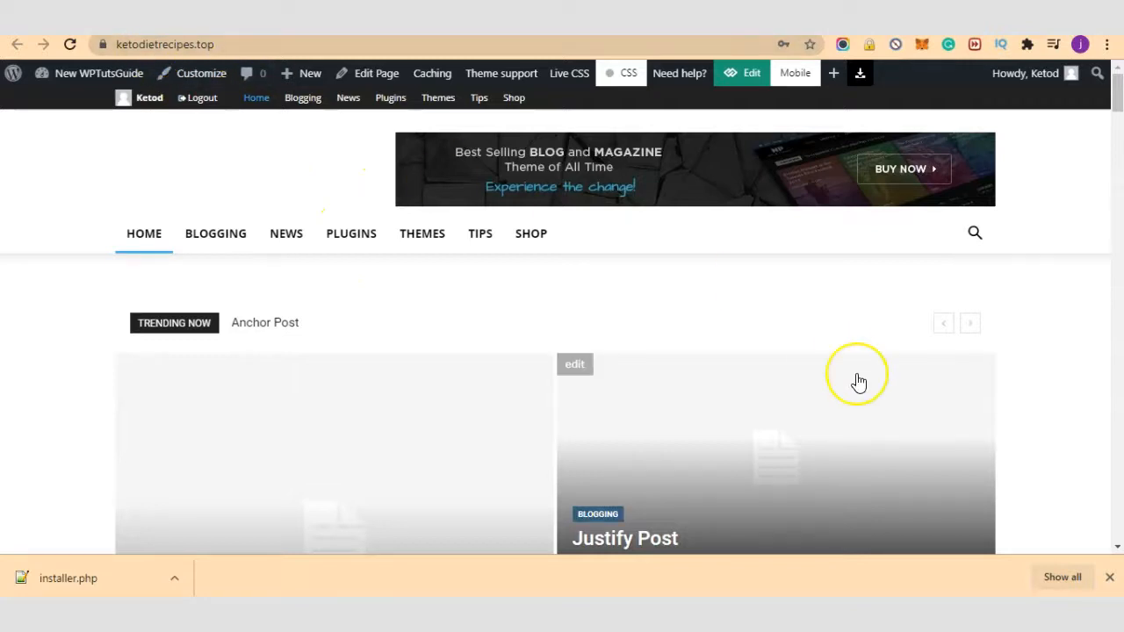
scroll(859, 382, "down", 10)
scroll(859, 382, "down", 2)
scroll(694, 429, "up", 9)
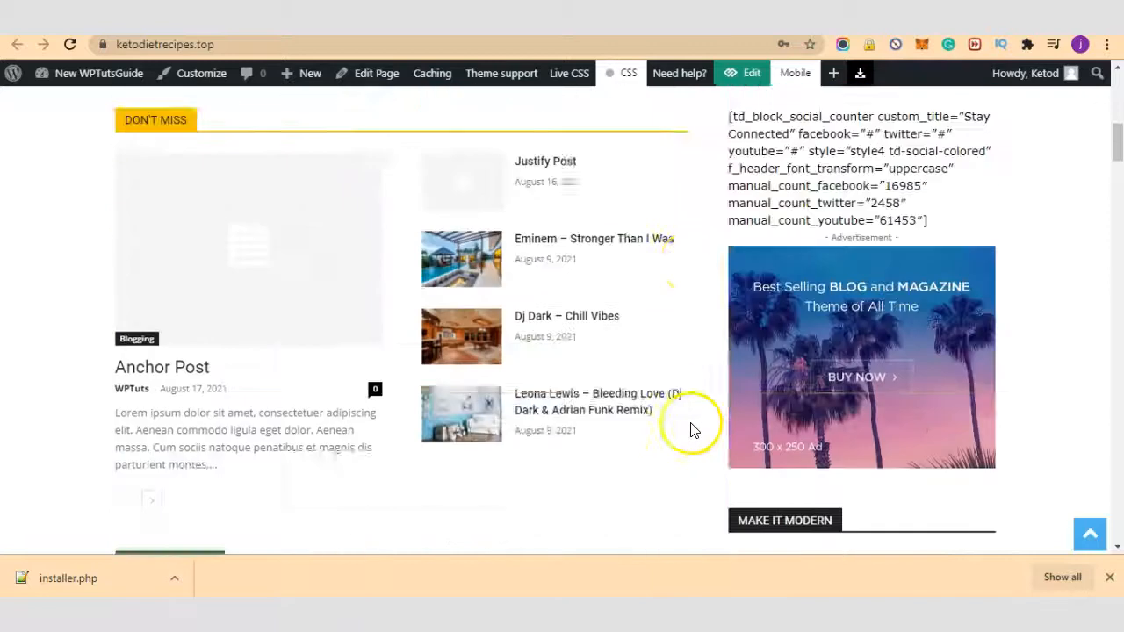
scroll(685, 423, "up", 8)
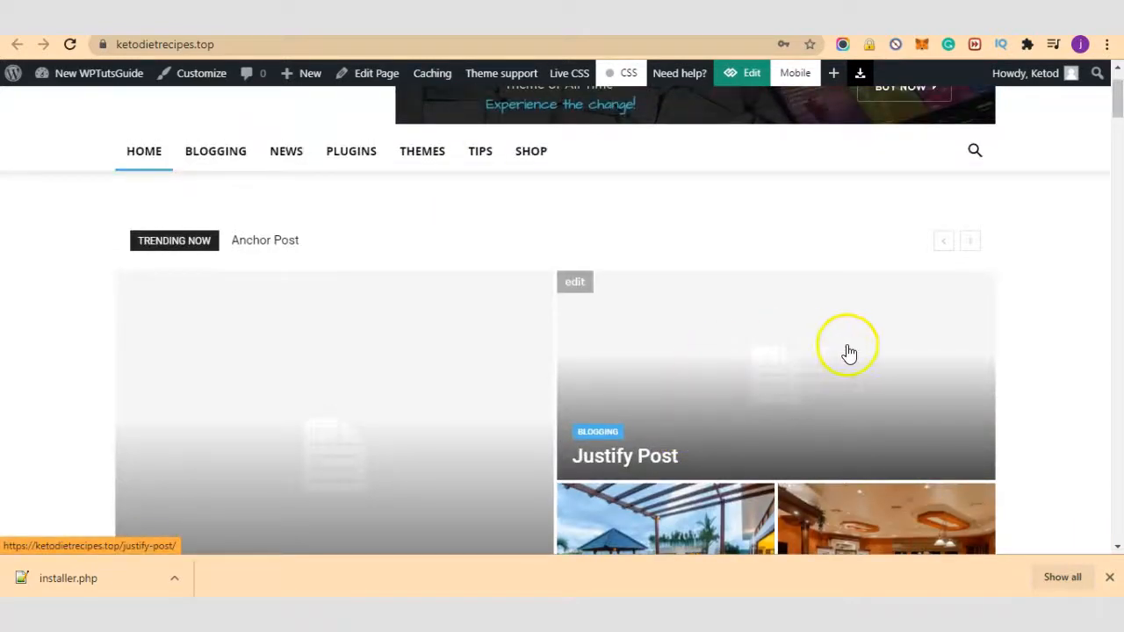
scroll(849, 352, "up", 1)
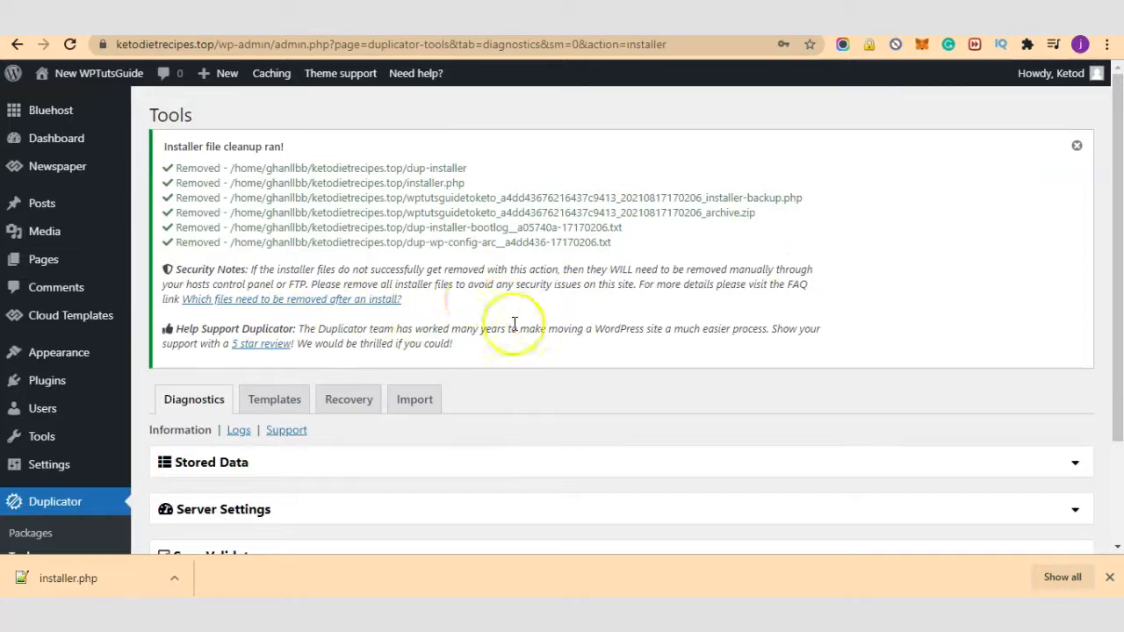
Step: Dismiss the 'Installer file cleanup ran!' notice on the Duplicator Tools page
scroll(585, 315, "down", 3)
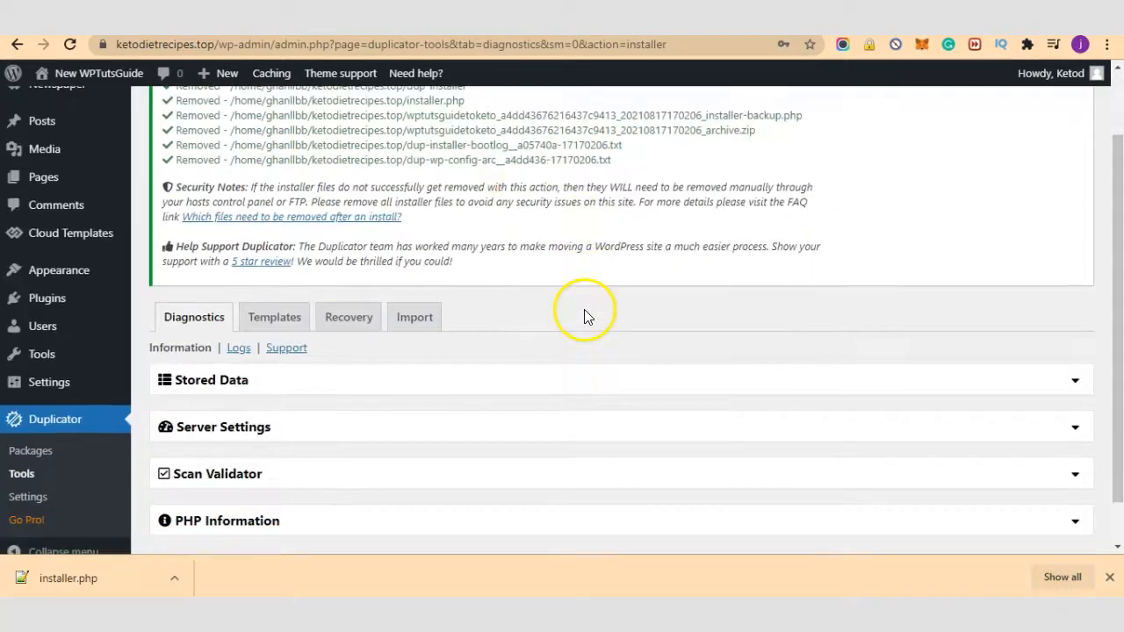
scroll(571, 396, "up", 3)
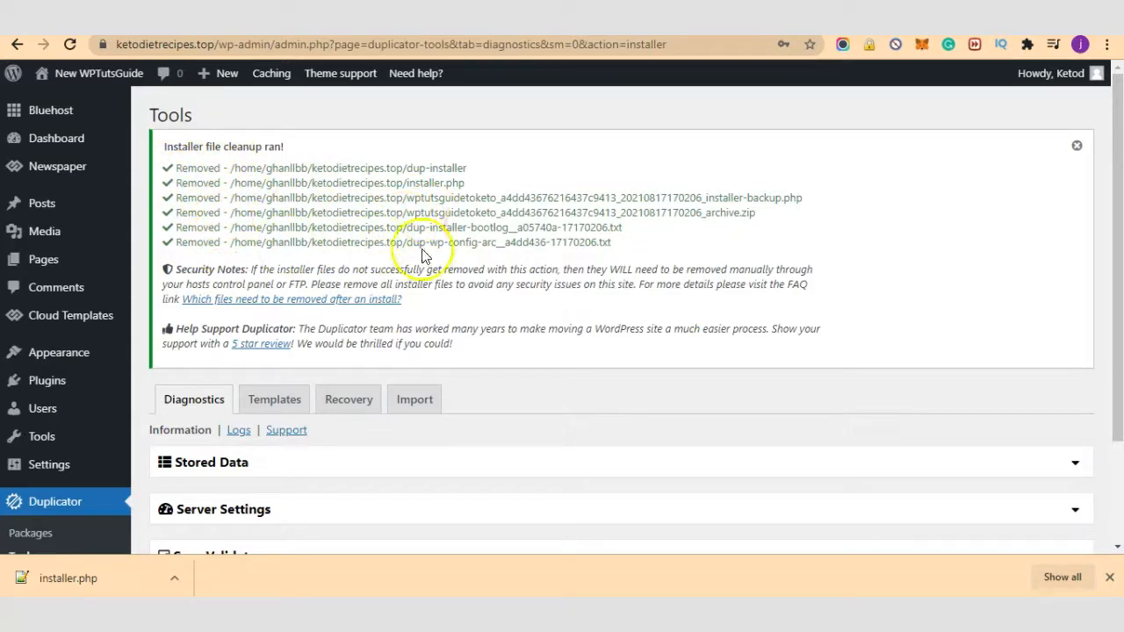
left_click(1076, 146)
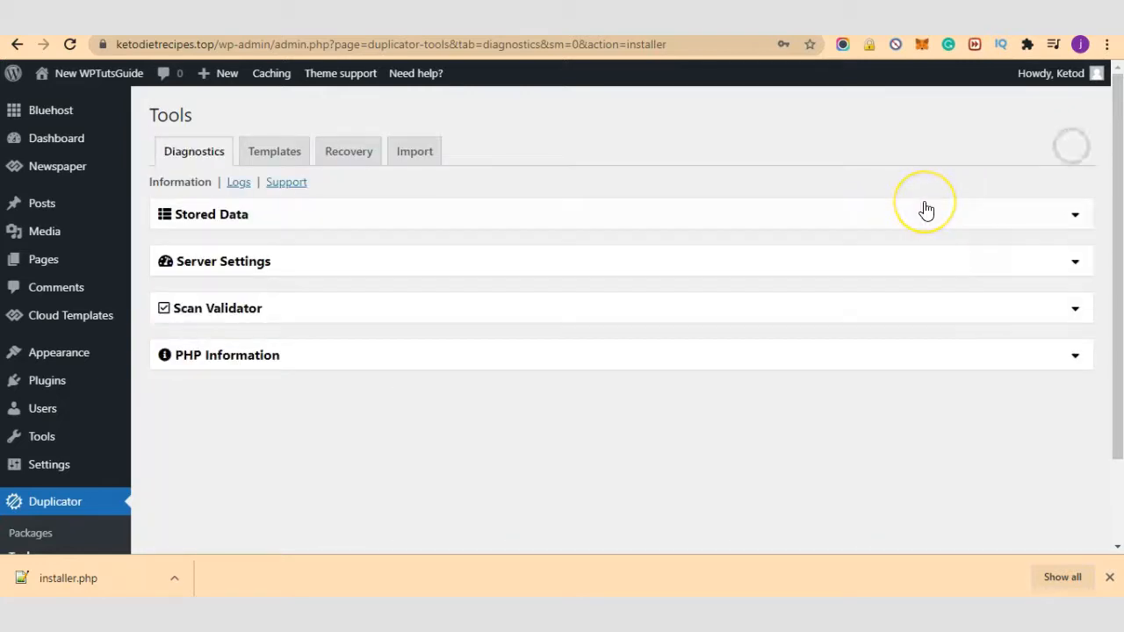
scroll(676, 409, "down", 1)
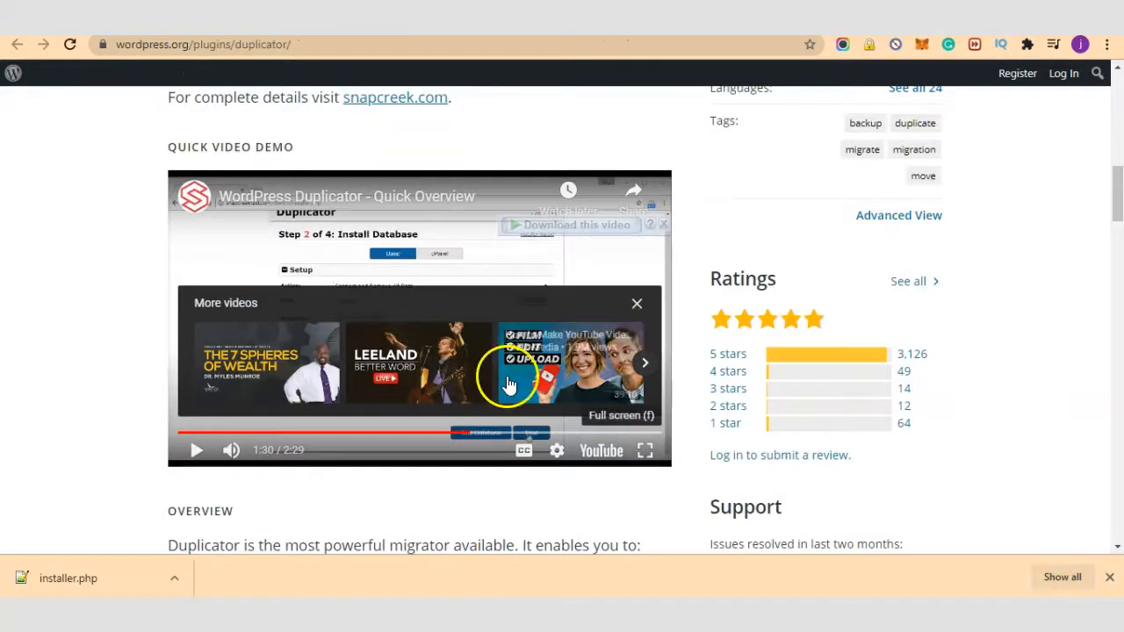
scroll(505, 411, "up", 6)
scroll(502, 409, "up", 3)
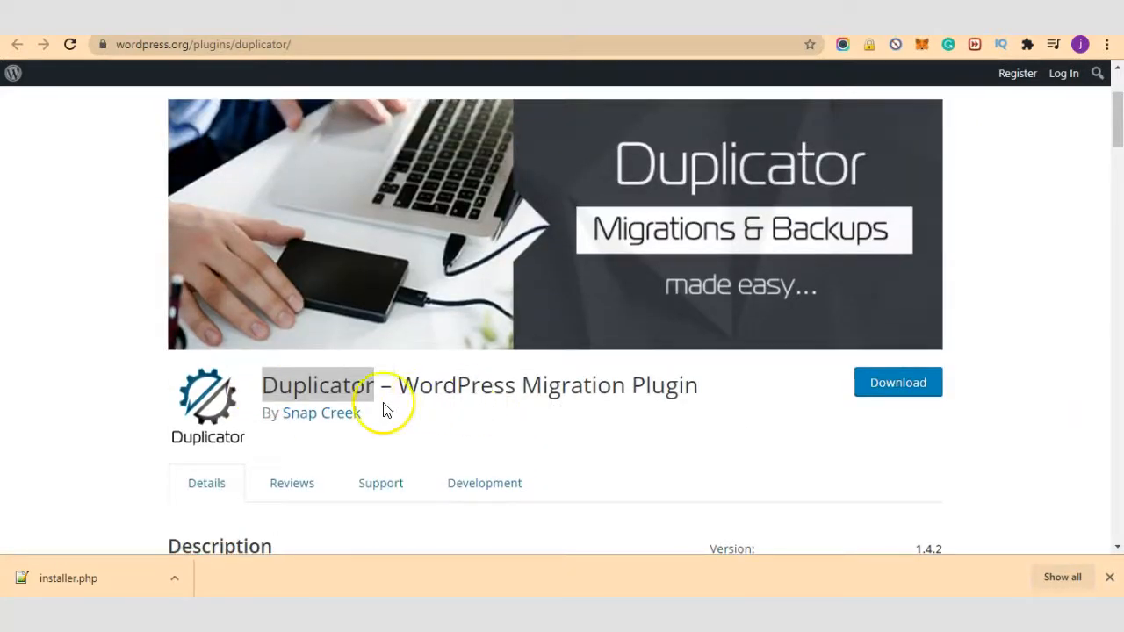
Step: Close Chrome's download bar below the Duplicator 1.4.2 plugin page
scroll(614, 404, "up", 1)
scroll(640, 404, "up", 2)
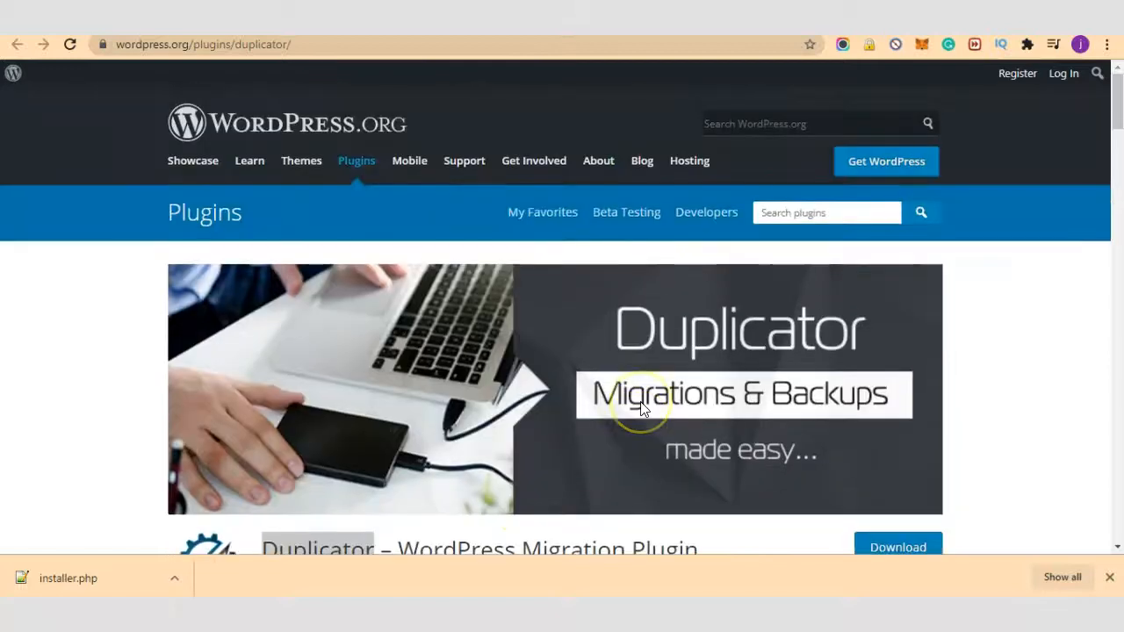
scroll(640, 409, "down", 4)
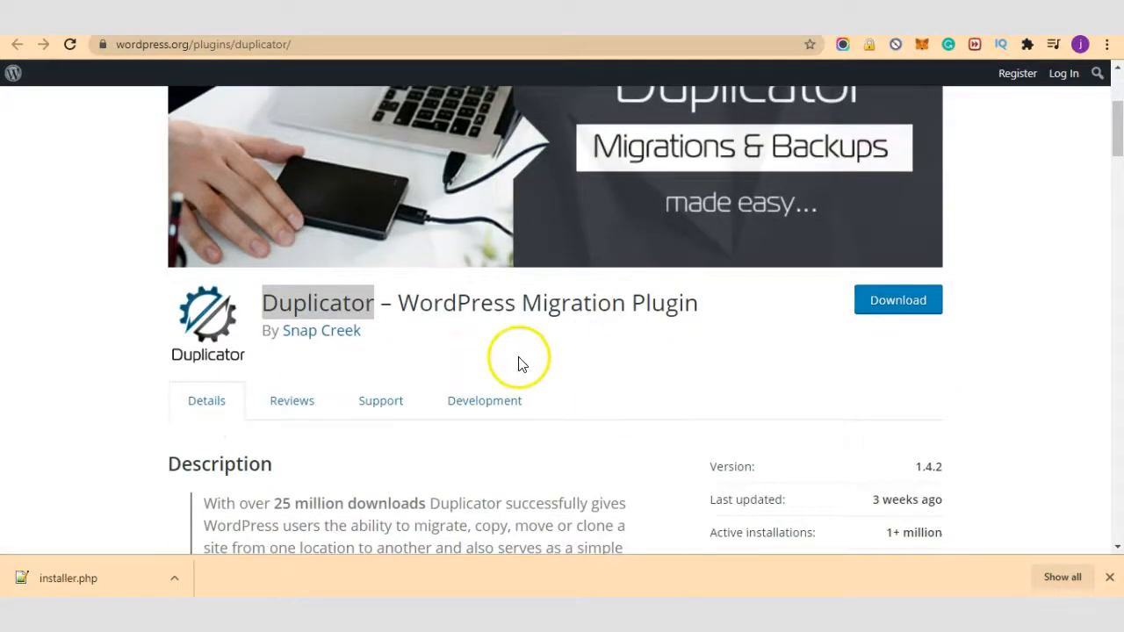
scroll(499, 337, "up", 1)
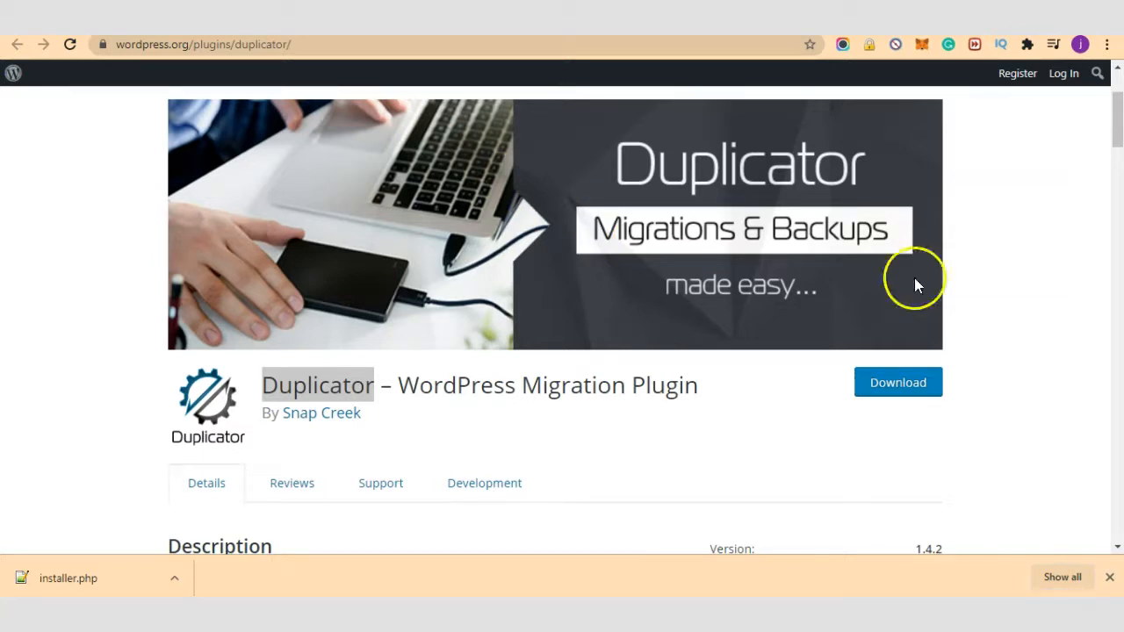
left_click(1112, 575)
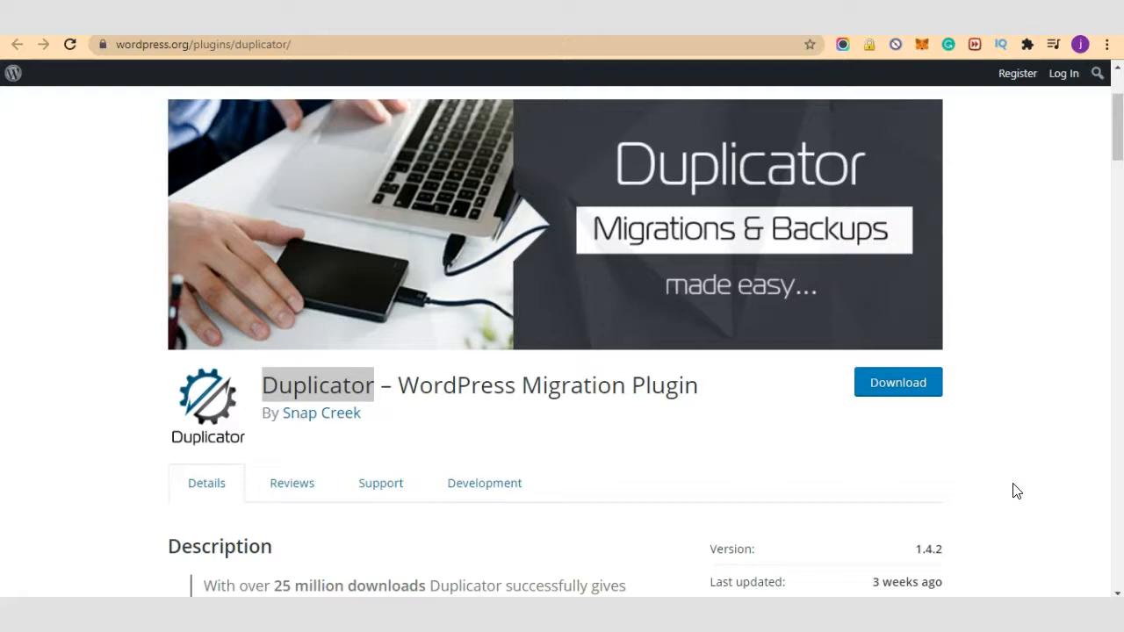
left_click(973, 484)
left_click(956, 449)
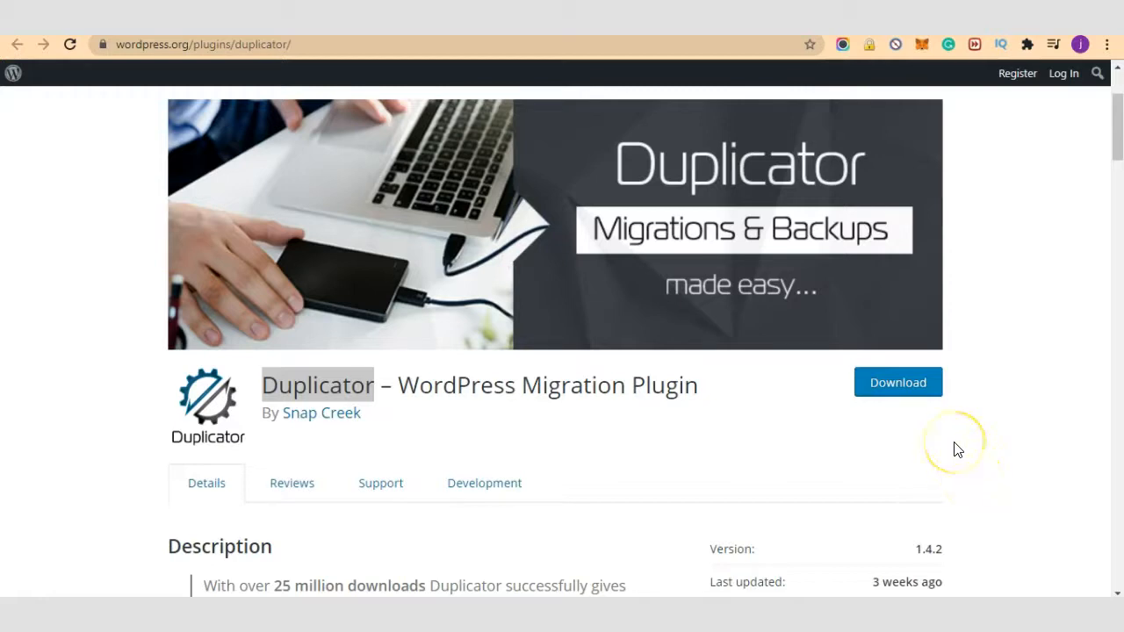